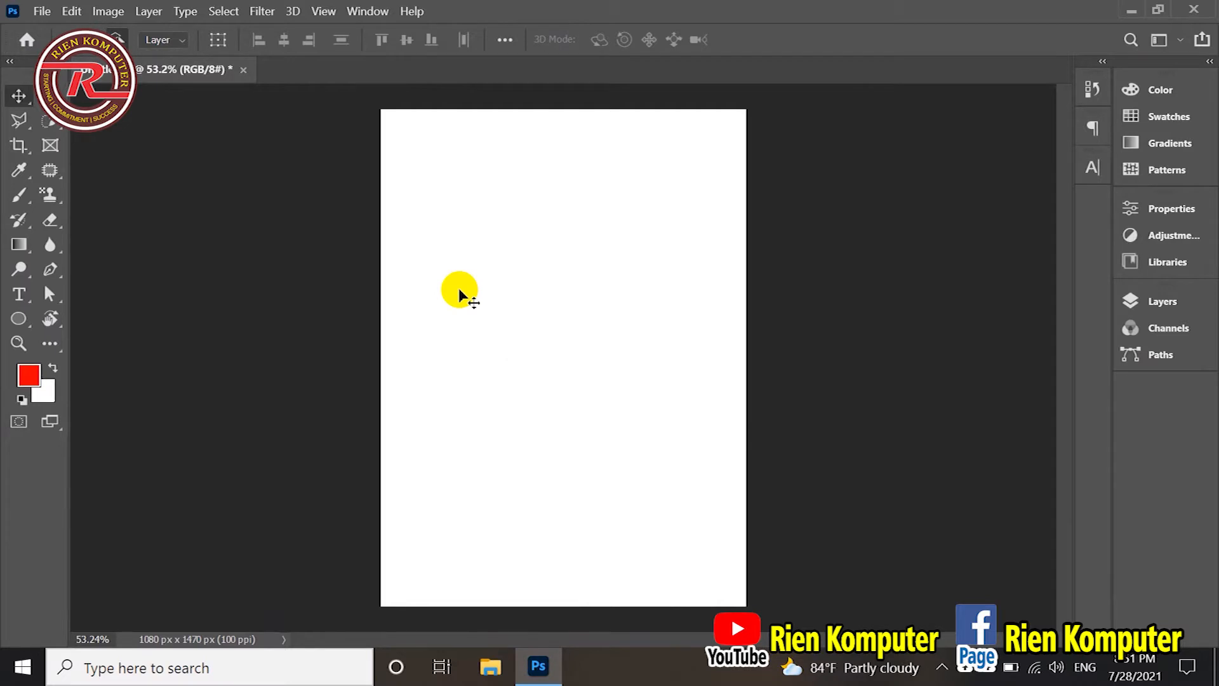
# - Add a left-aligned text line reading "How to Fill Color" near the top of the page
pyautogui.click(19, 294)
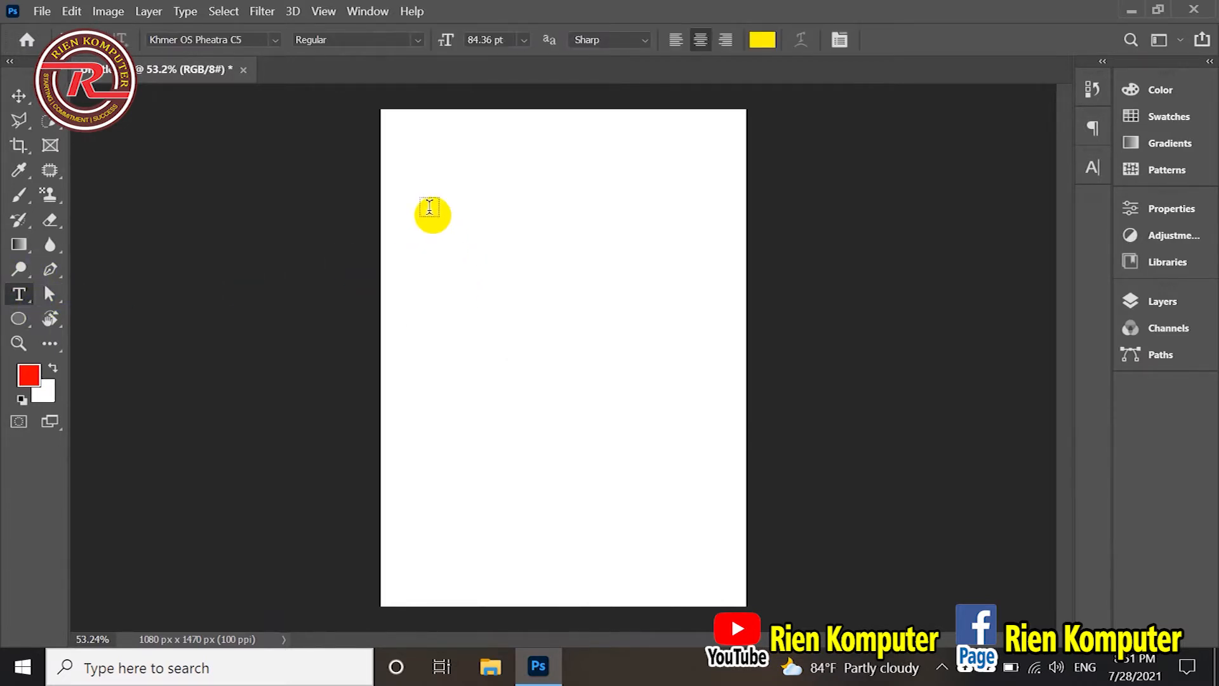
pyautogui.click(415, 169)
pyautogui.click(677, 39)
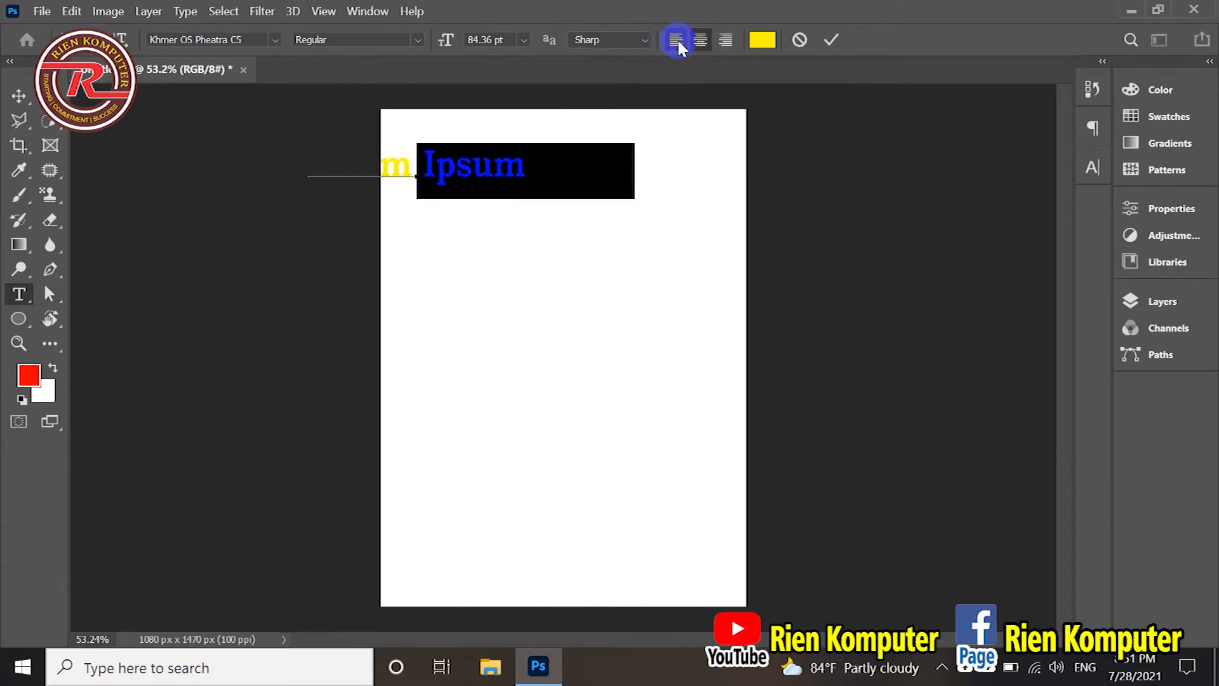
pyautogui.click(501, 163)
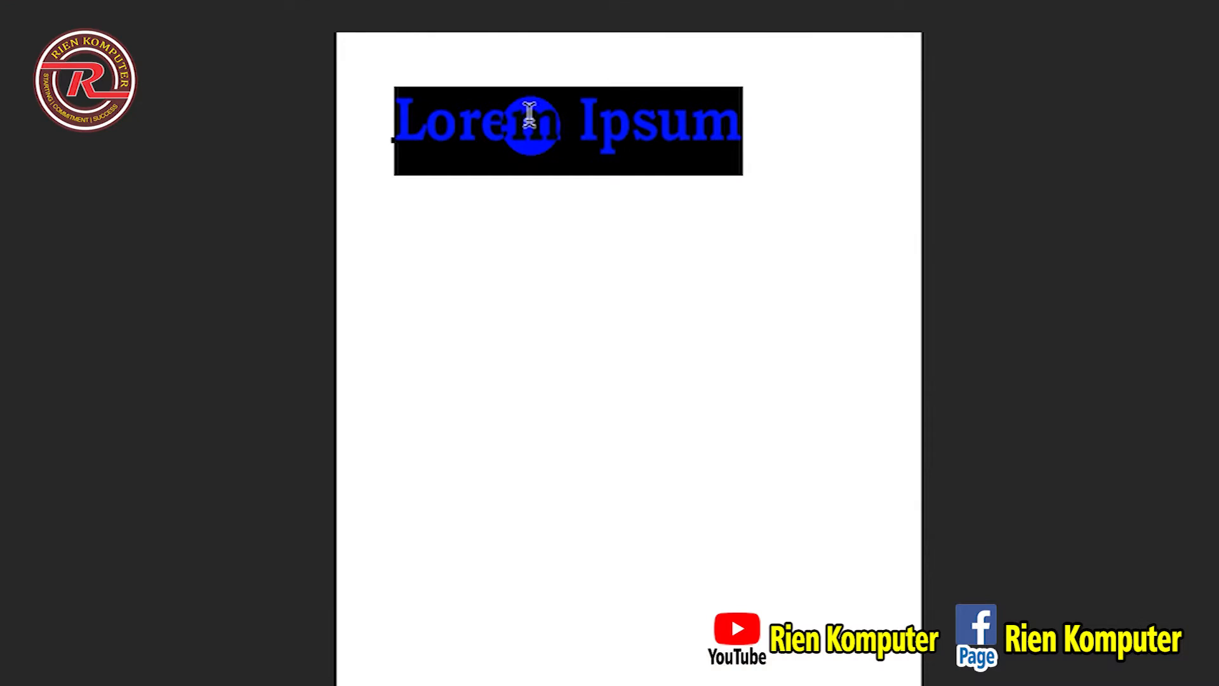
pyautogui.write('How to Fill Color')
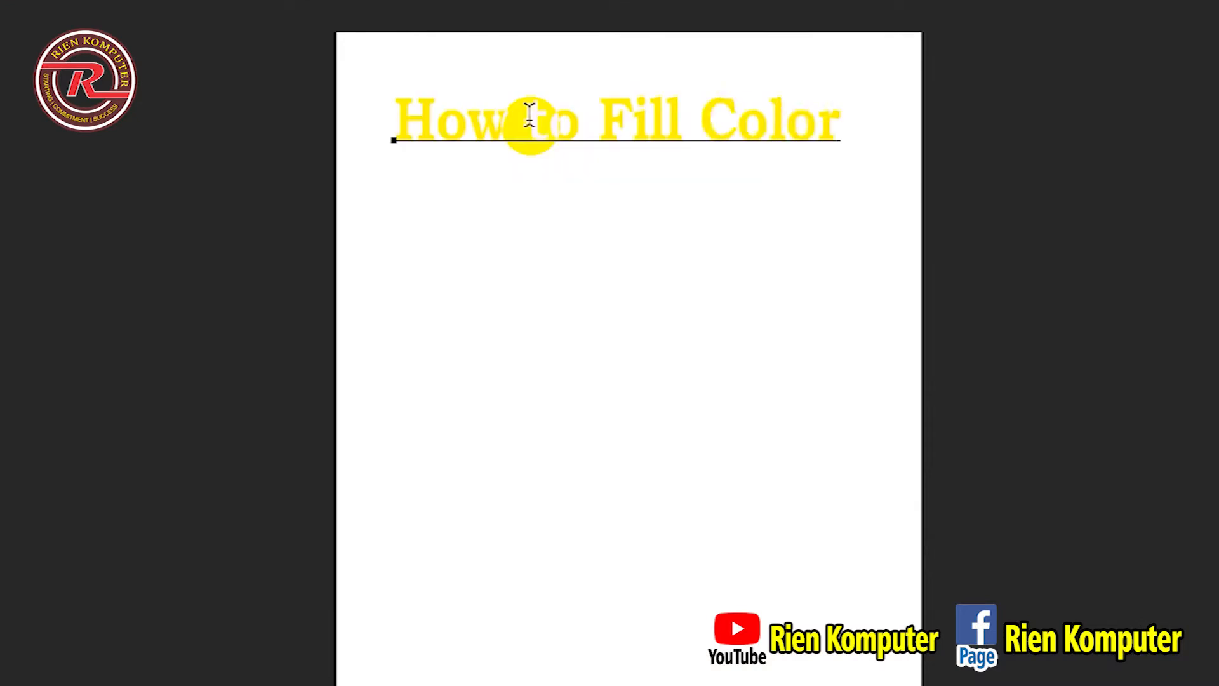
# - Select the whole "How to Fill Color" text and set its character color to dark blue
pyautogui.moveTo(842, 127); pyautogui.dragTo(394, 136)
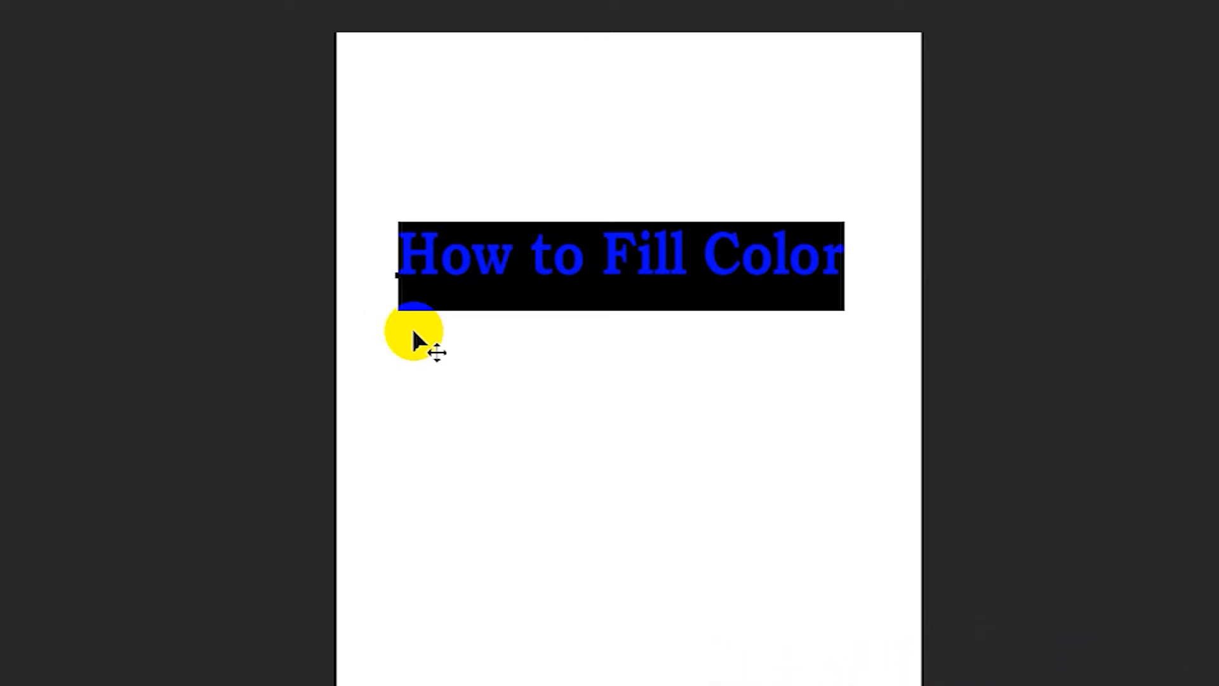
pyautogui.click(473, 254)
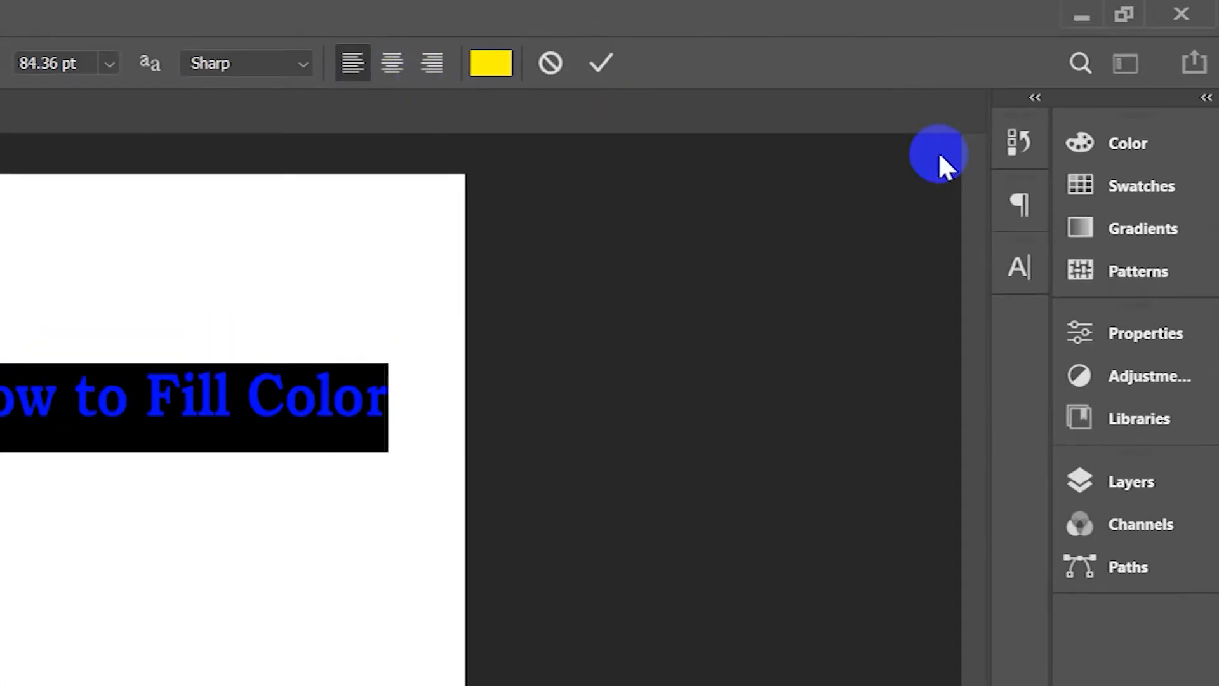
pyautogui.click(1020, 264)
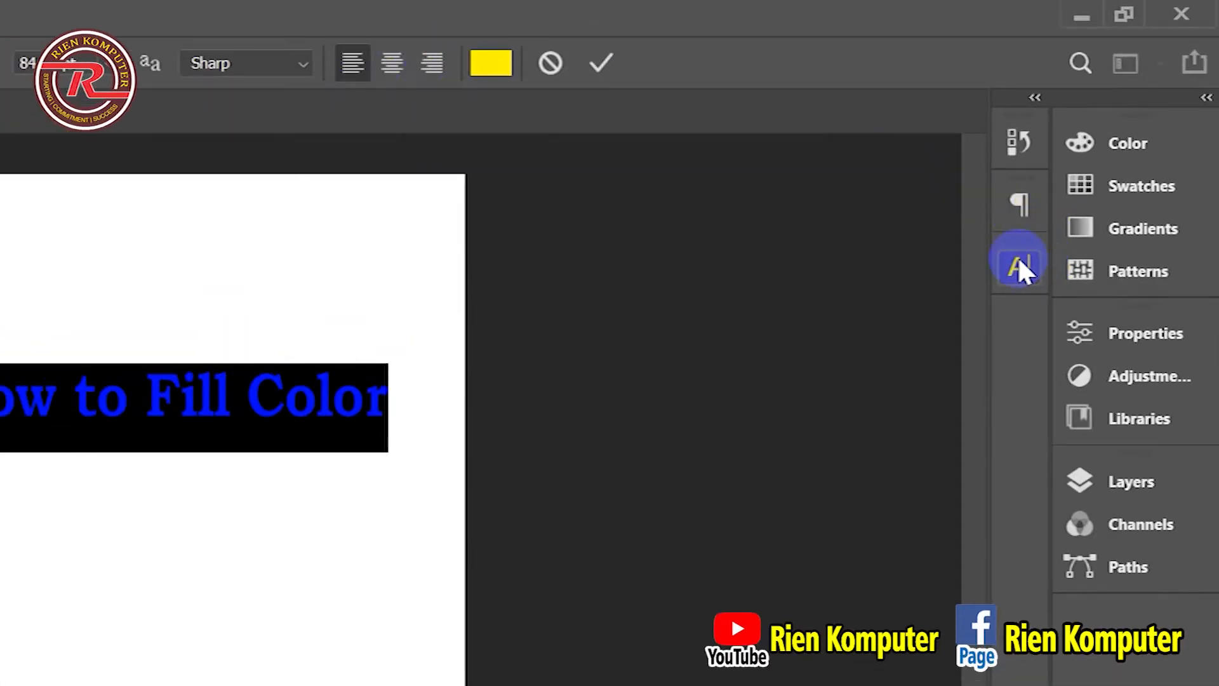
pyautogui.click(1015, 268)
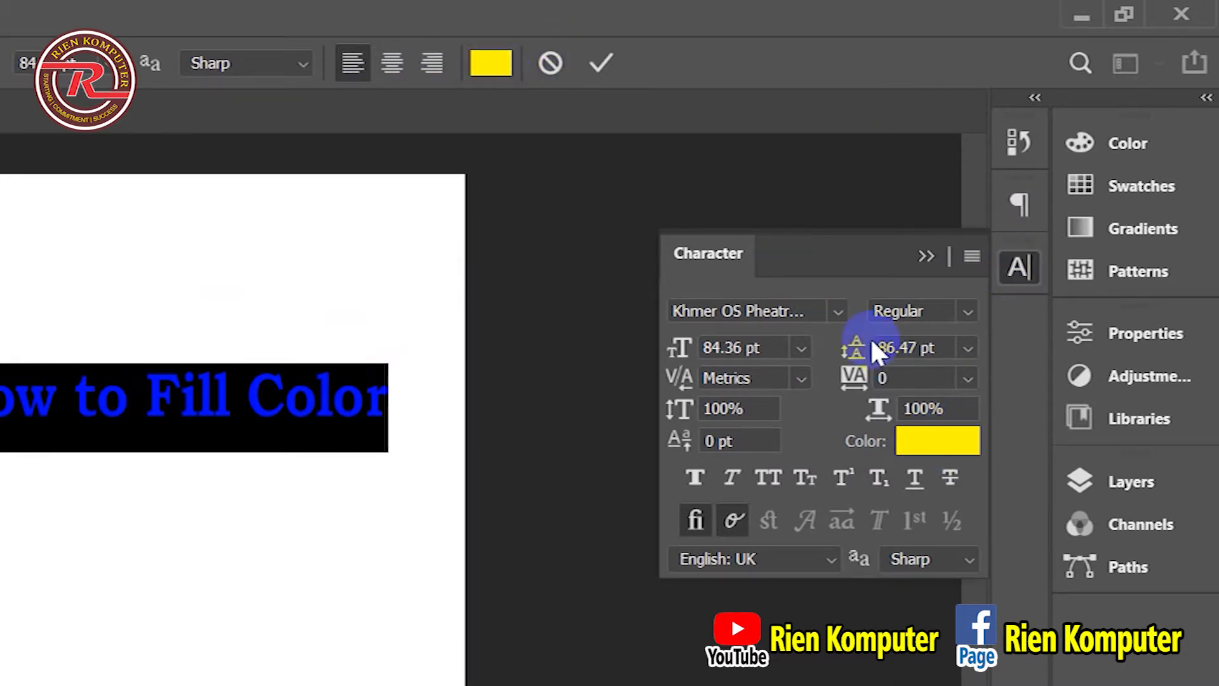
pyautogui.click(946, 443)
pyautogui.moveTo(682, 363); pyautogui.dragTo(688, 490)
pyautogui.moveTo(729, 375)
pyautogui.mouseDown()
pyautogui.moveTo(725, 471)
pyautogui.moveTo(740, 254)
pyautogui.moveTo(745, 566)
pyautogui.mouseUp()
pyautogui.click(585, 457)
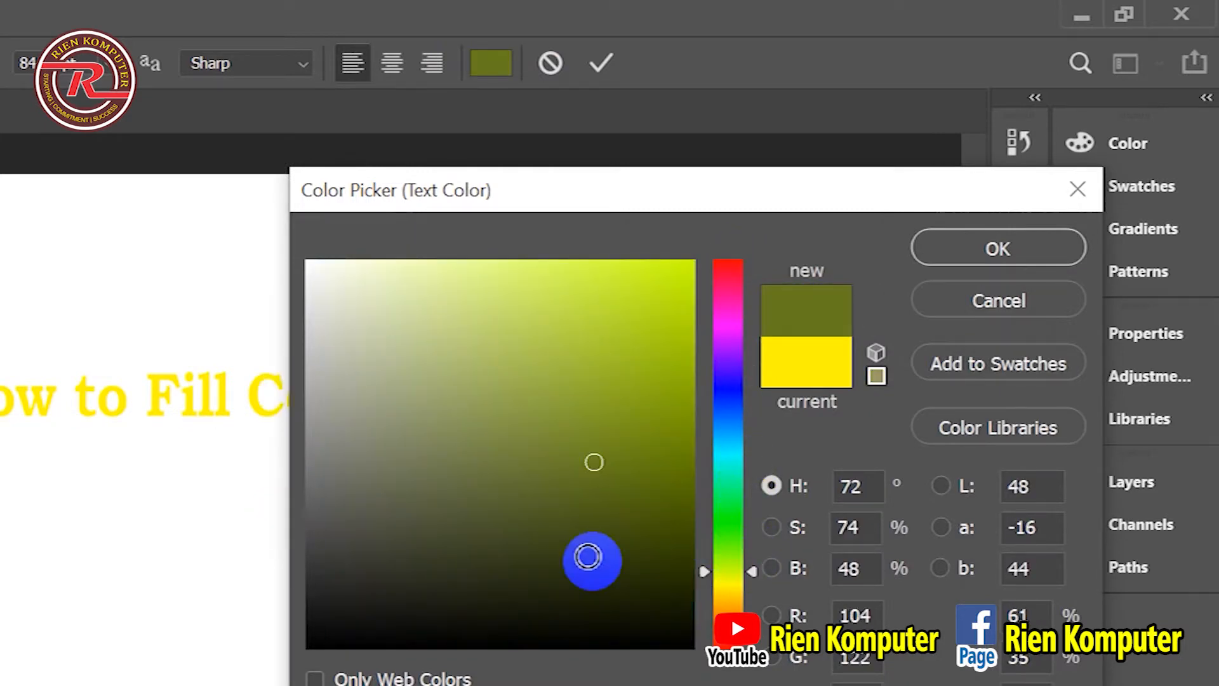
pyautogui.click(554, 359)
pyautogui.moveTo(728, 436); pyautogui.dragTo(716, 463)
pyautogui.click(684, 448)
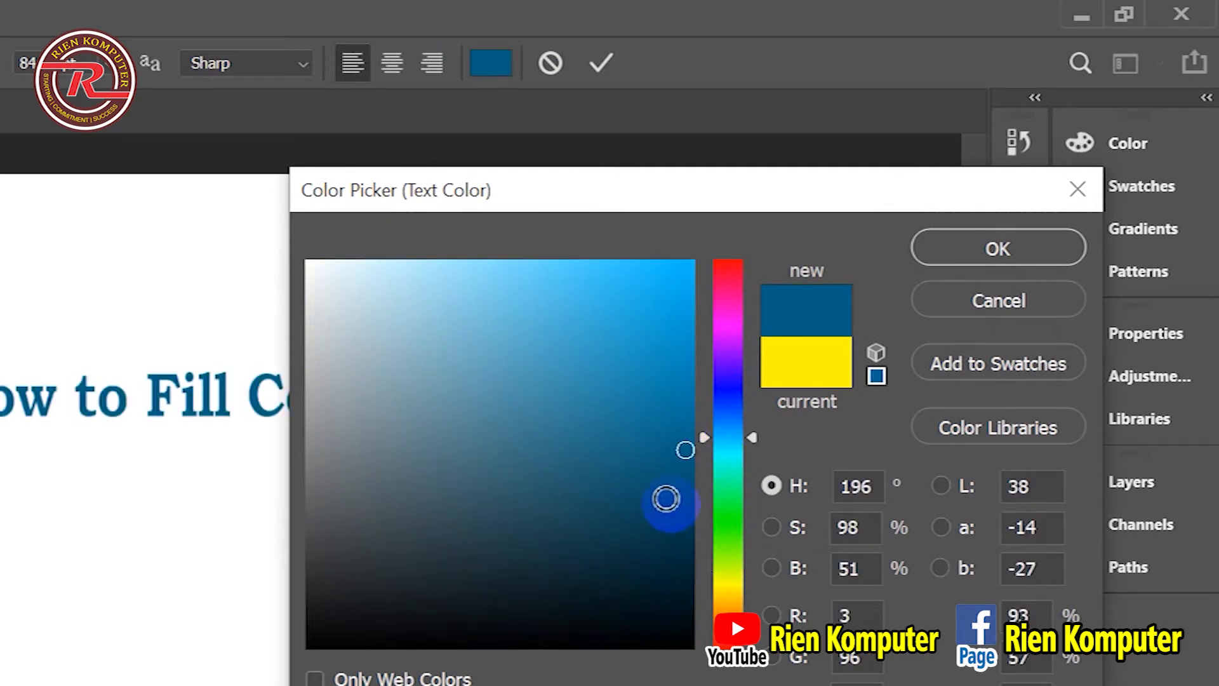
pyautogui.click(1010, 257)
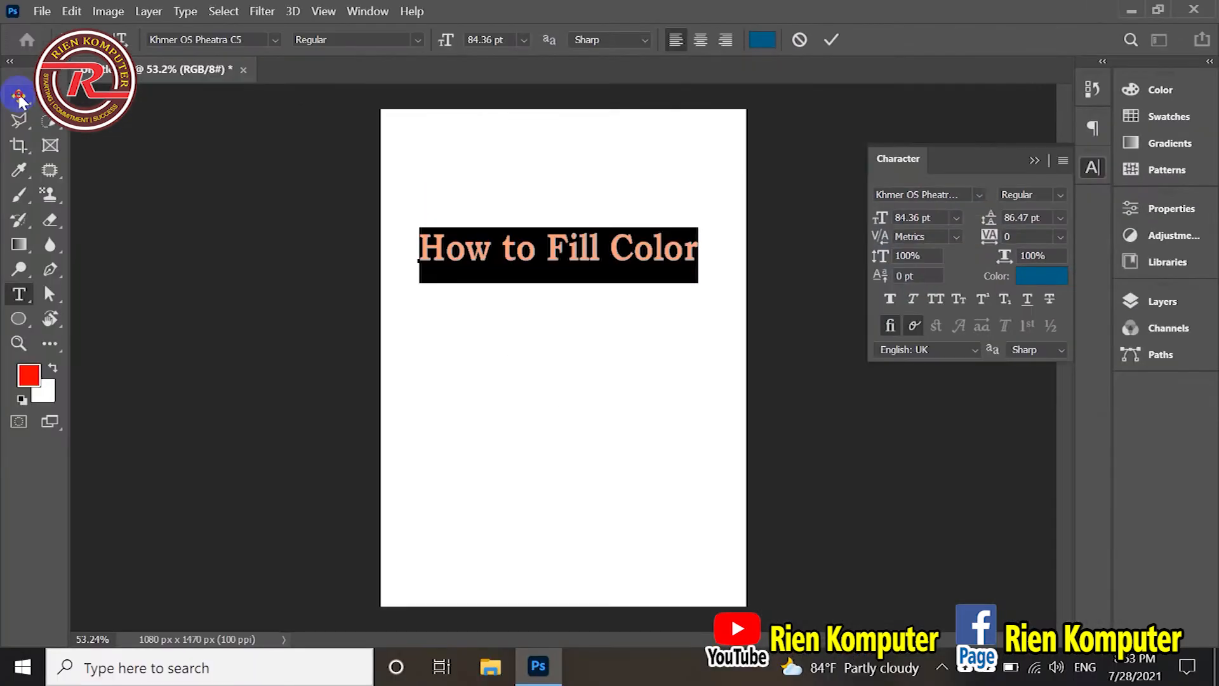
# - Move the blue text line up close to the page's top edge
pyautogui.click(18, 96)
pyautogui.moveTo(569, 277); pyautogui.dragTo(554, 181)
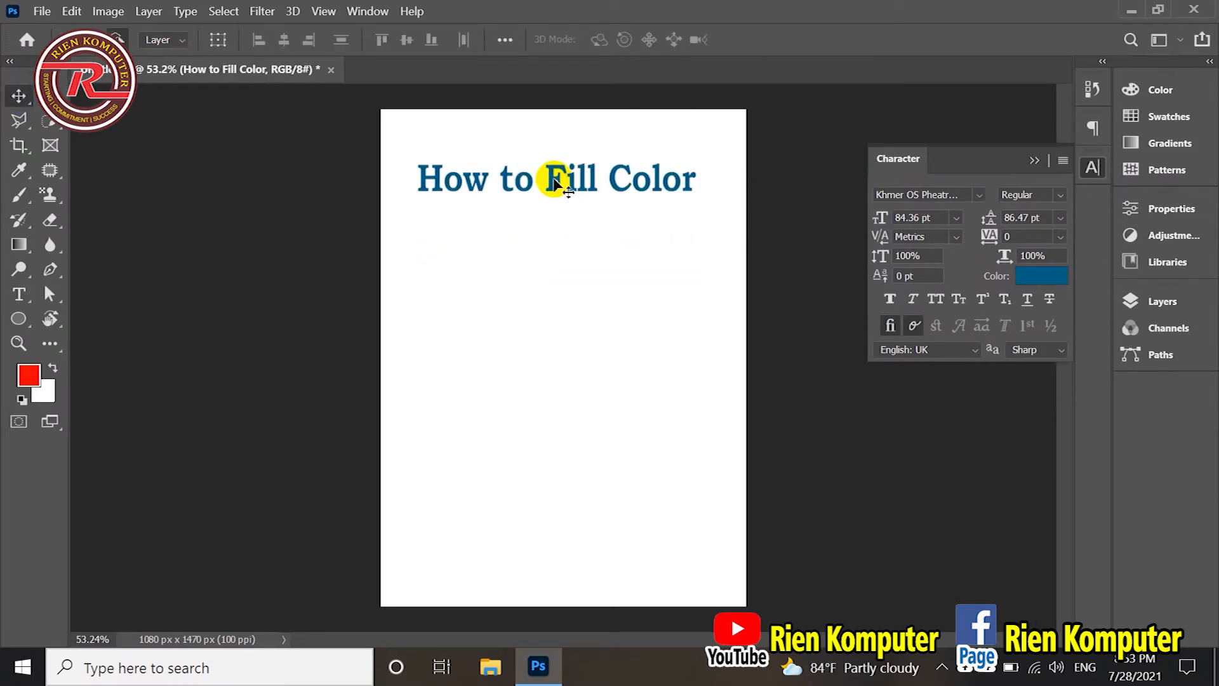
pyautogui.moveTo(555, 179); pyautogui.dragTo(558, 166)
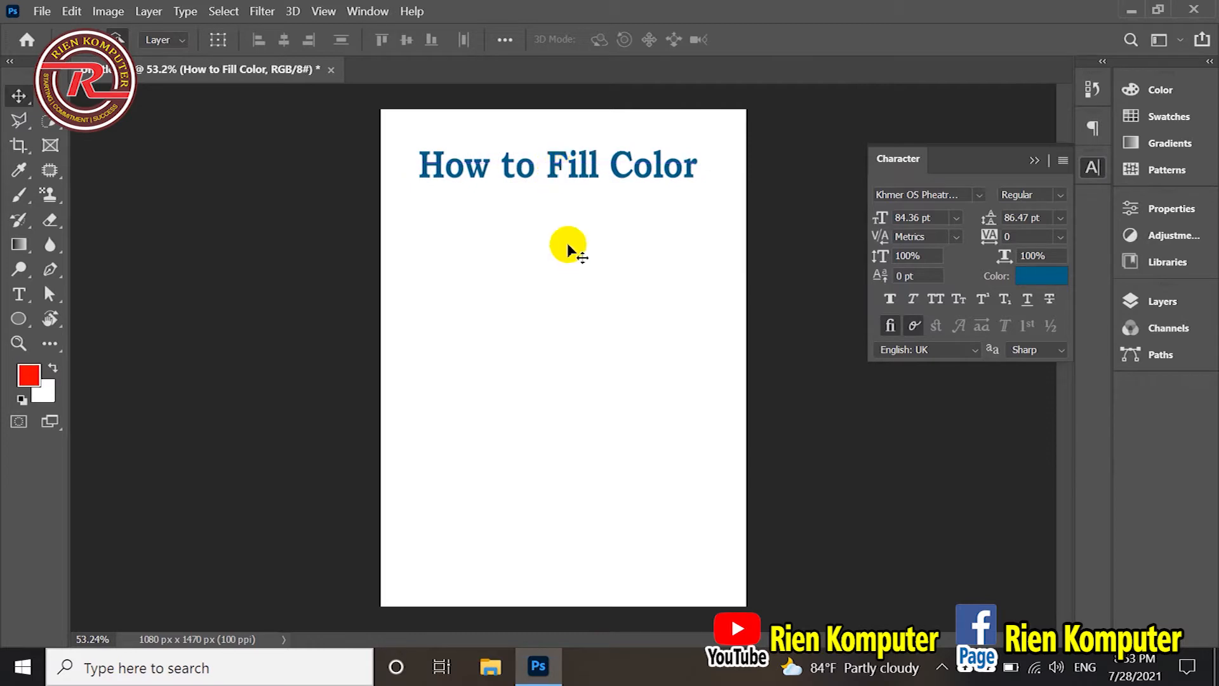
# - Duplicate the text line five times down the page and move the first copy up closer to the original
pyautogui.moveTo(558, 164); pyautogui.dragTo(565, 301)
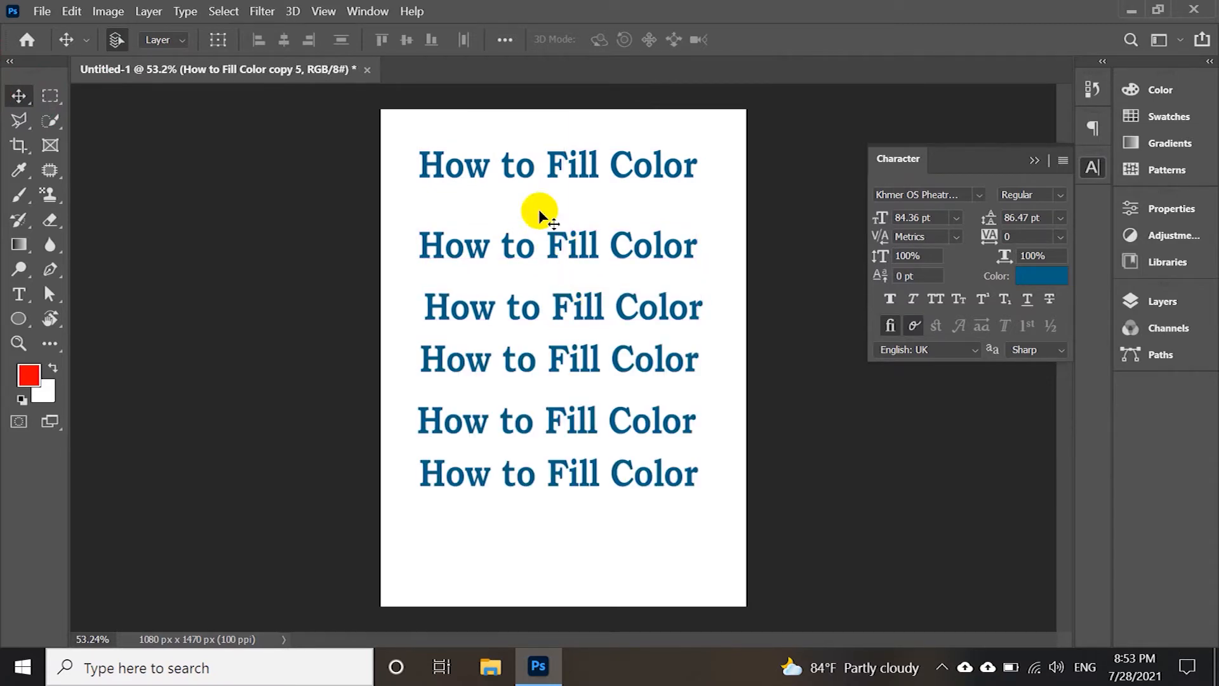
pyautogui.moveTo(539, 209); pyautogui.dragTo(535, 180)
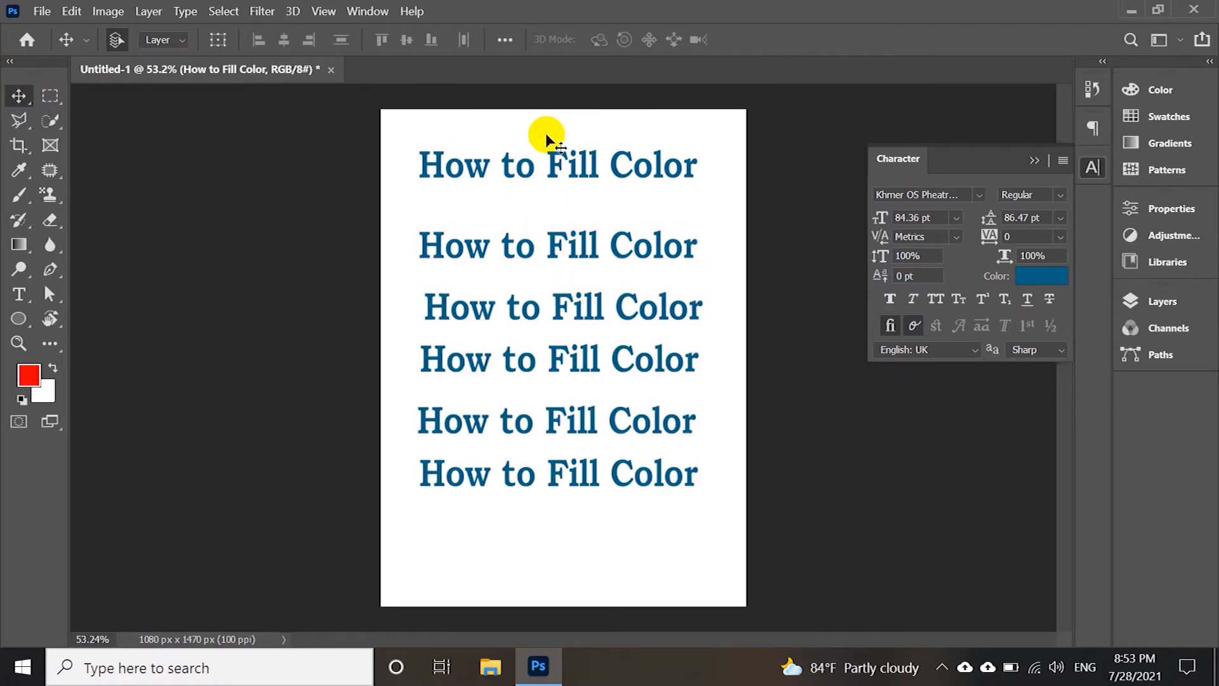
pyautogui.scroll(3, 568, 133)
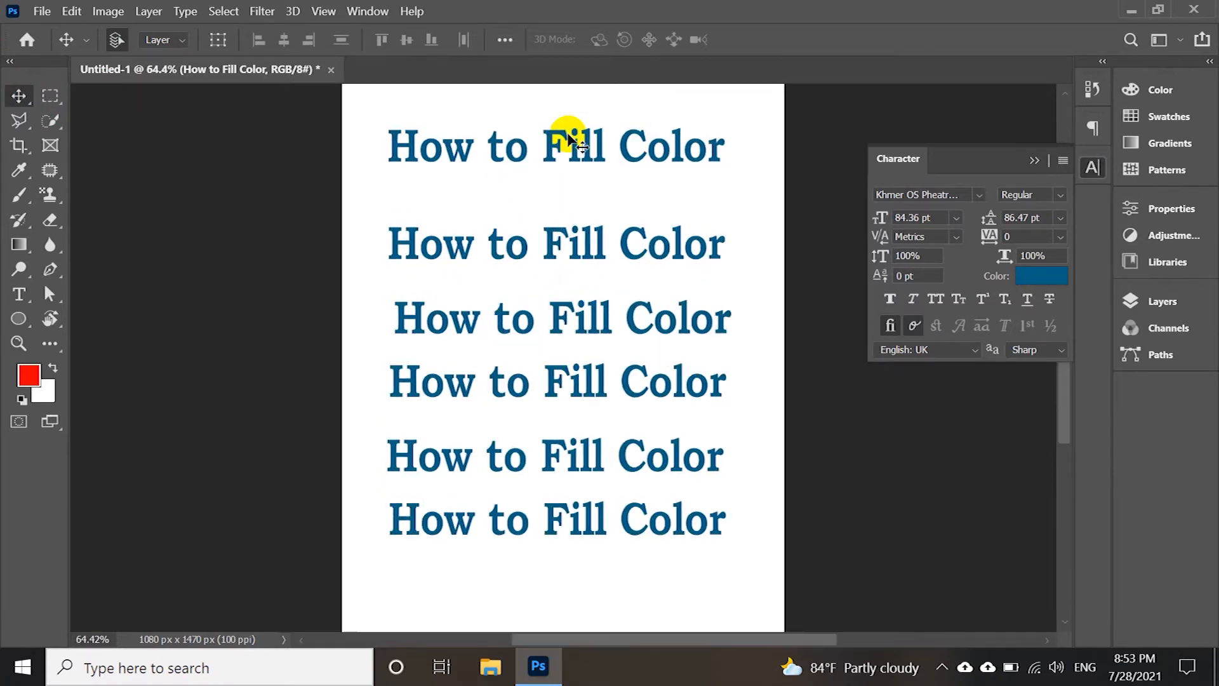
pyautogui.scroll(2, 554, 96)
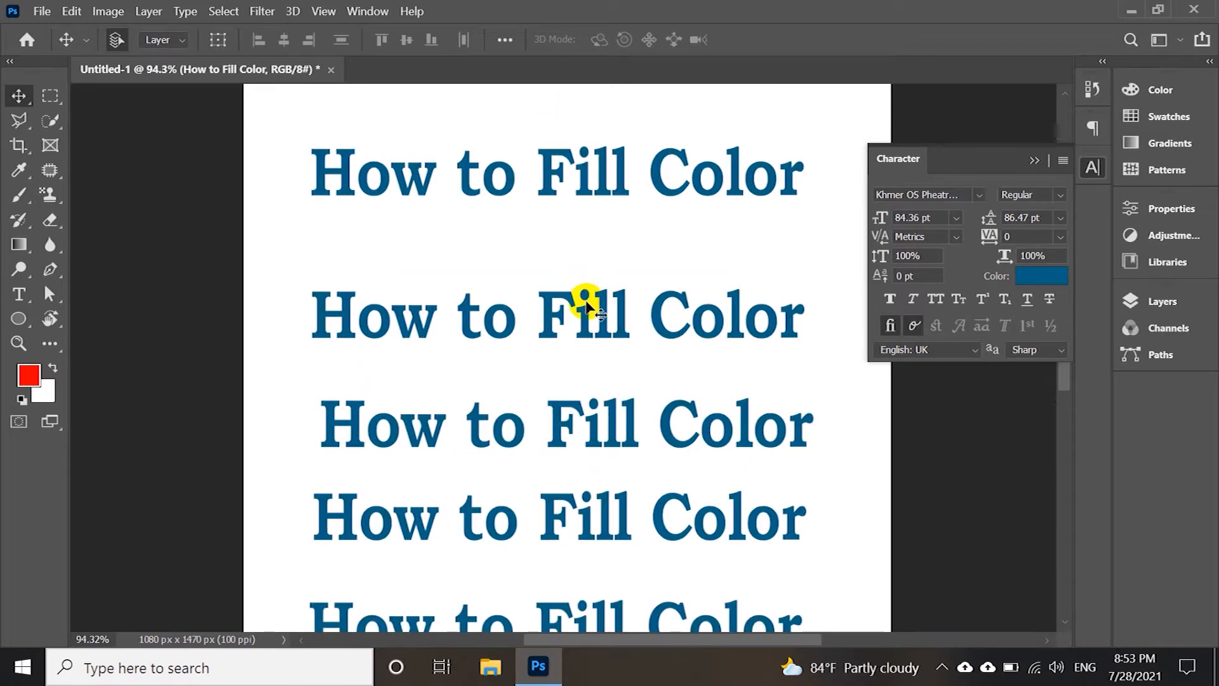
pyautogui.moveTo(581, 321); pyautogui.dragTo(585, 285)
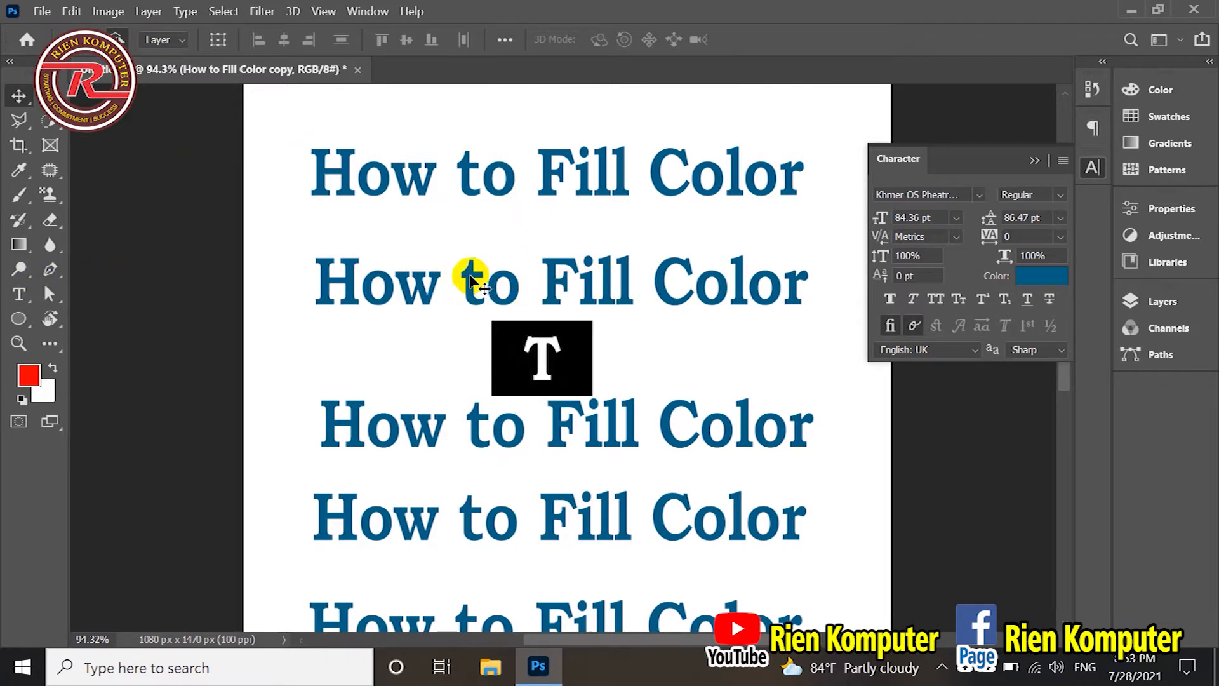
pyautogui.press('t')
pyautogui.click(537, 272)
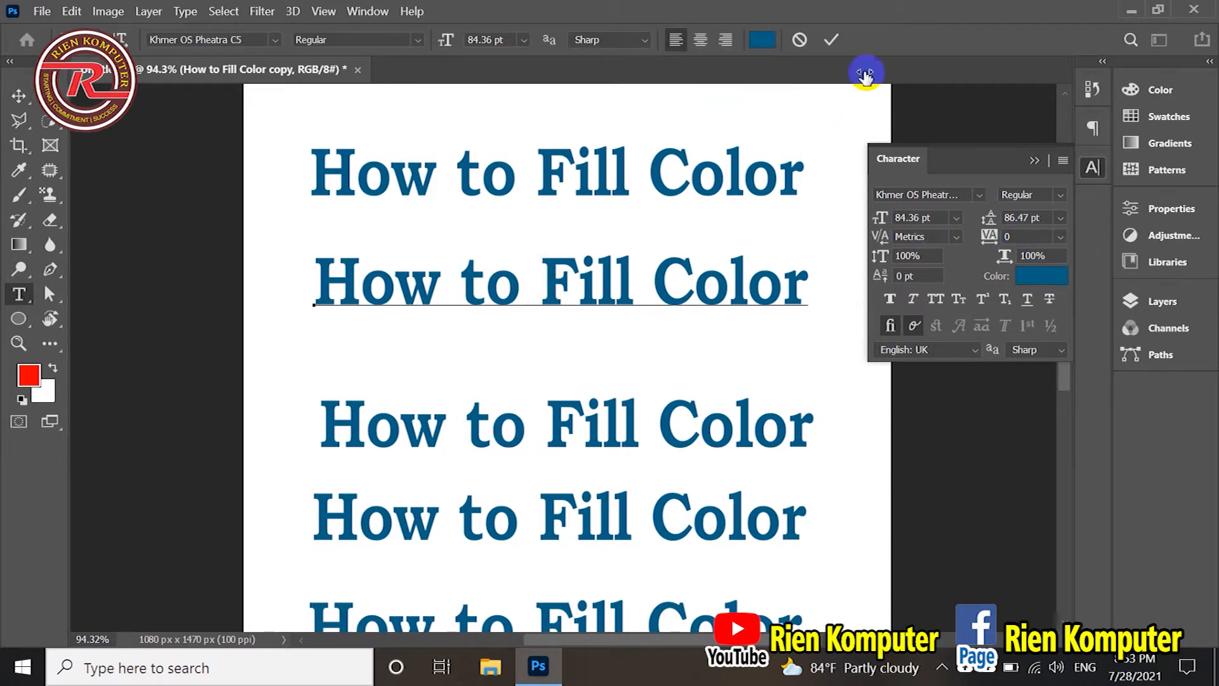
pyautogui.click(337, 276)
pyautogui.moveTo(338, 276); pyautogui.dragTo(838, 318)
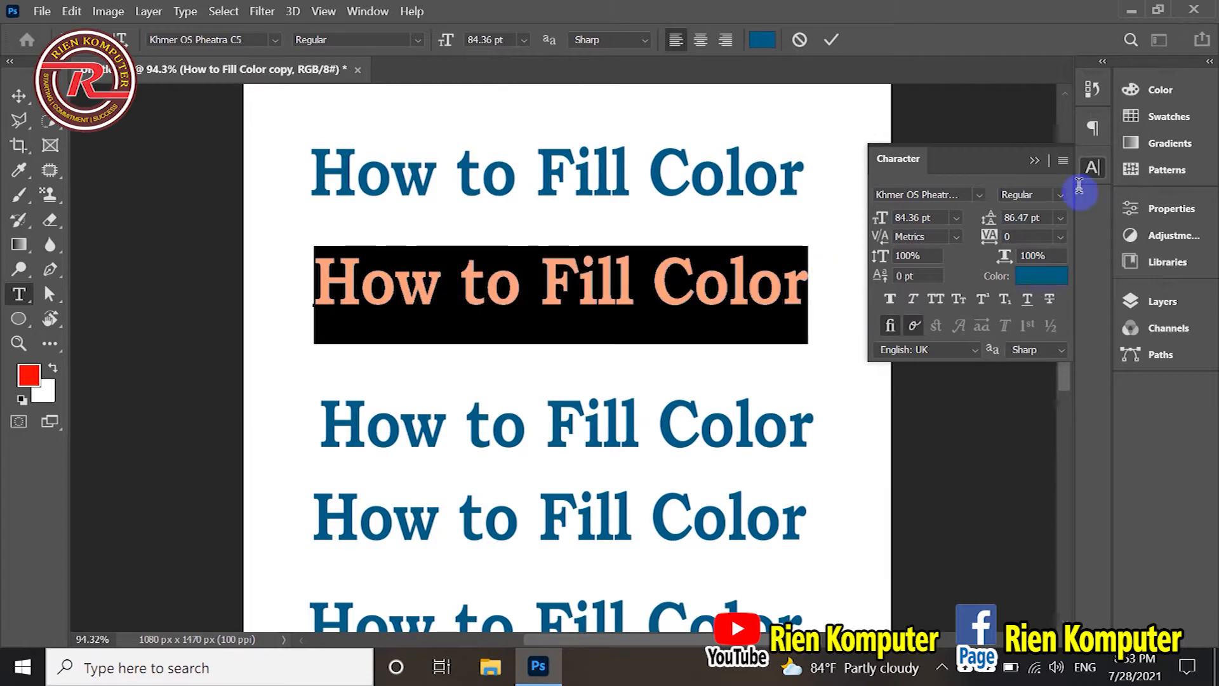
pyautogui.click(1091, 168)
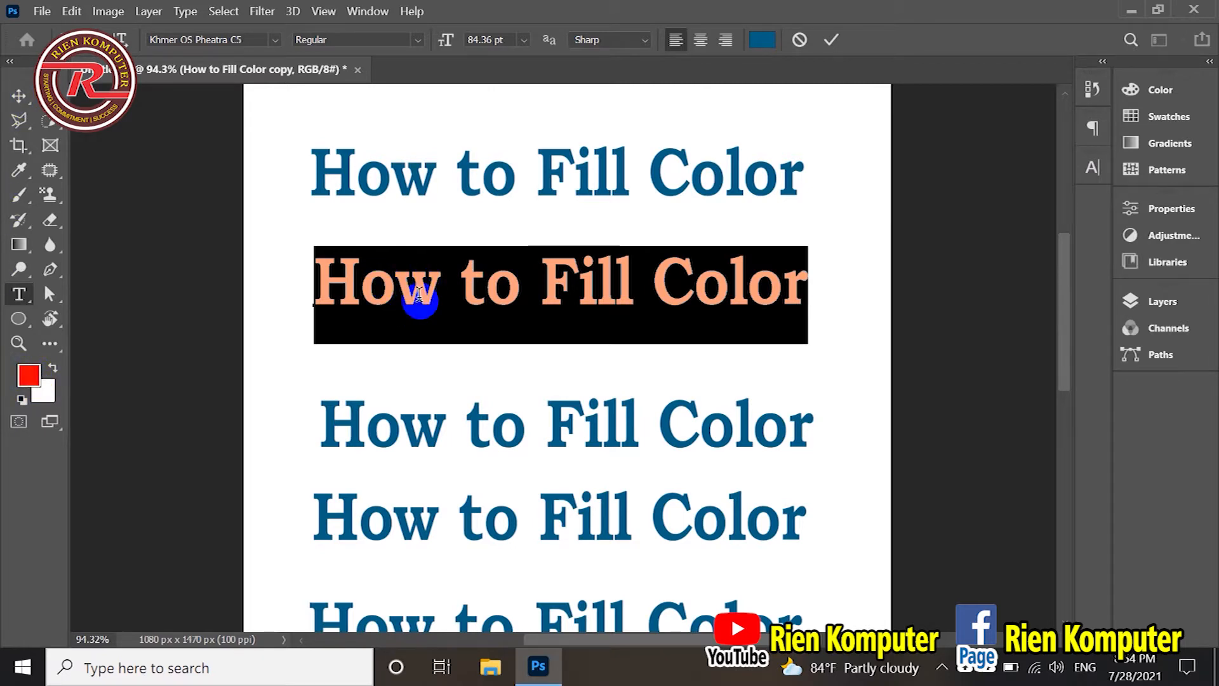
pyautogui.click(395, 279)
pyautogui.moveTo(322, 271); pyautogui.dragTo(807, 280)
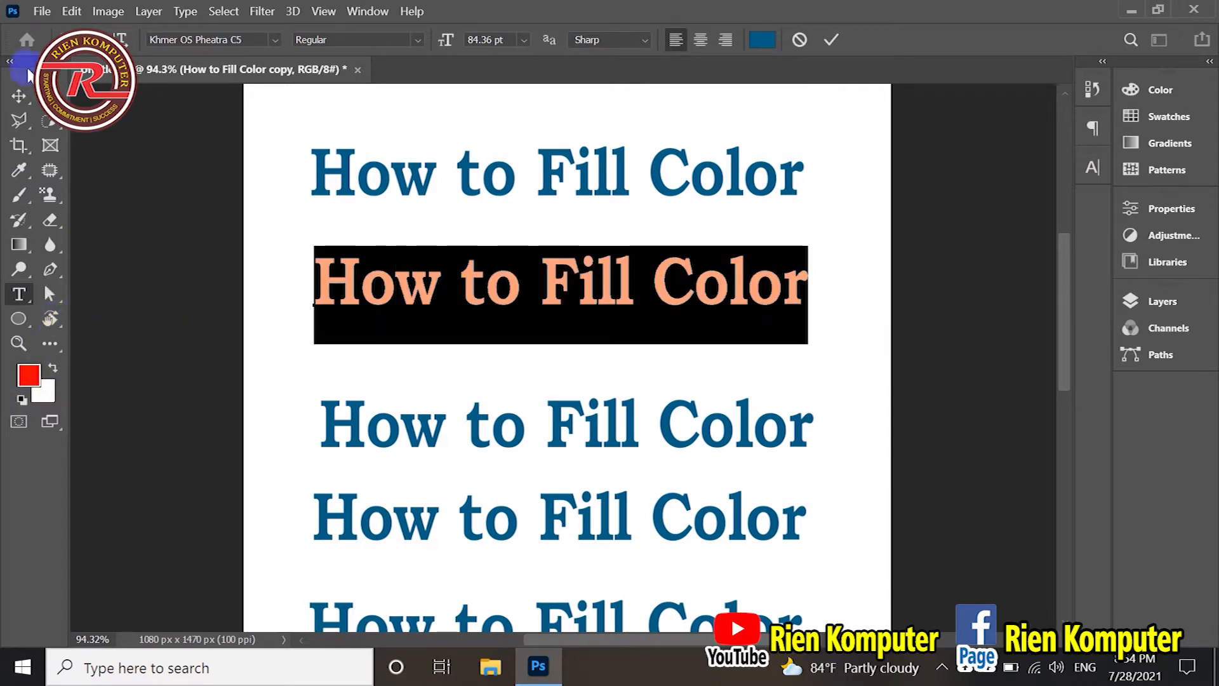
pyautogui.click(18, 97)
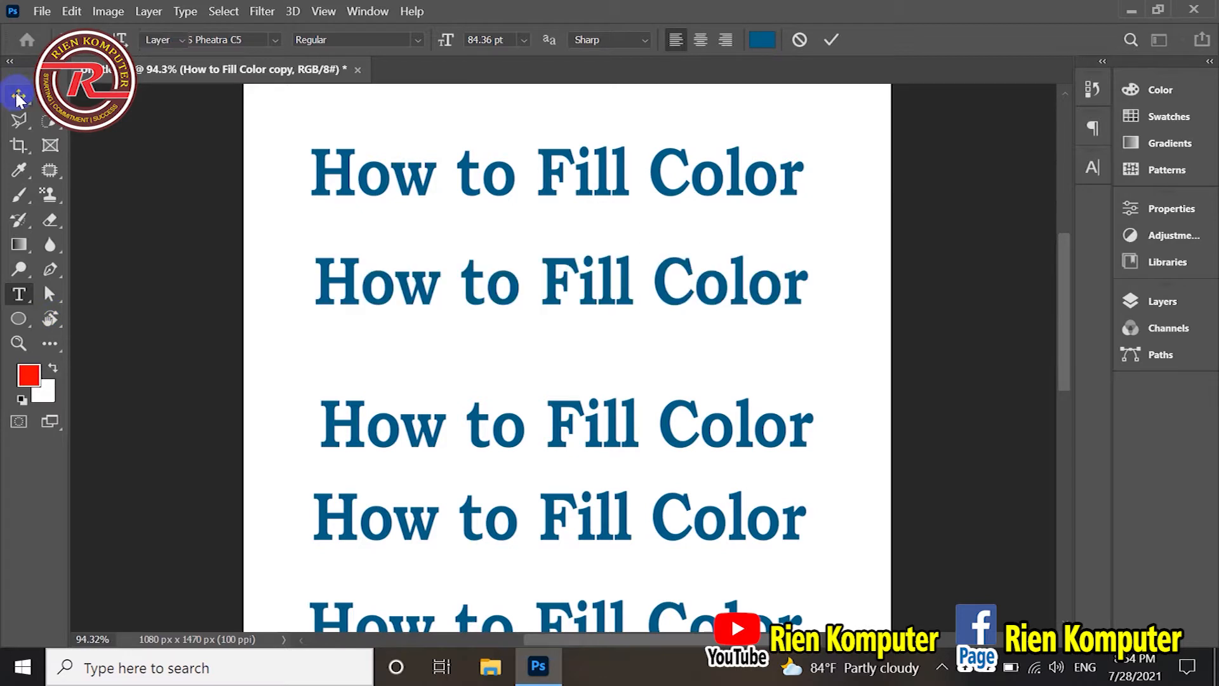
pyautogui.click(511, 283)
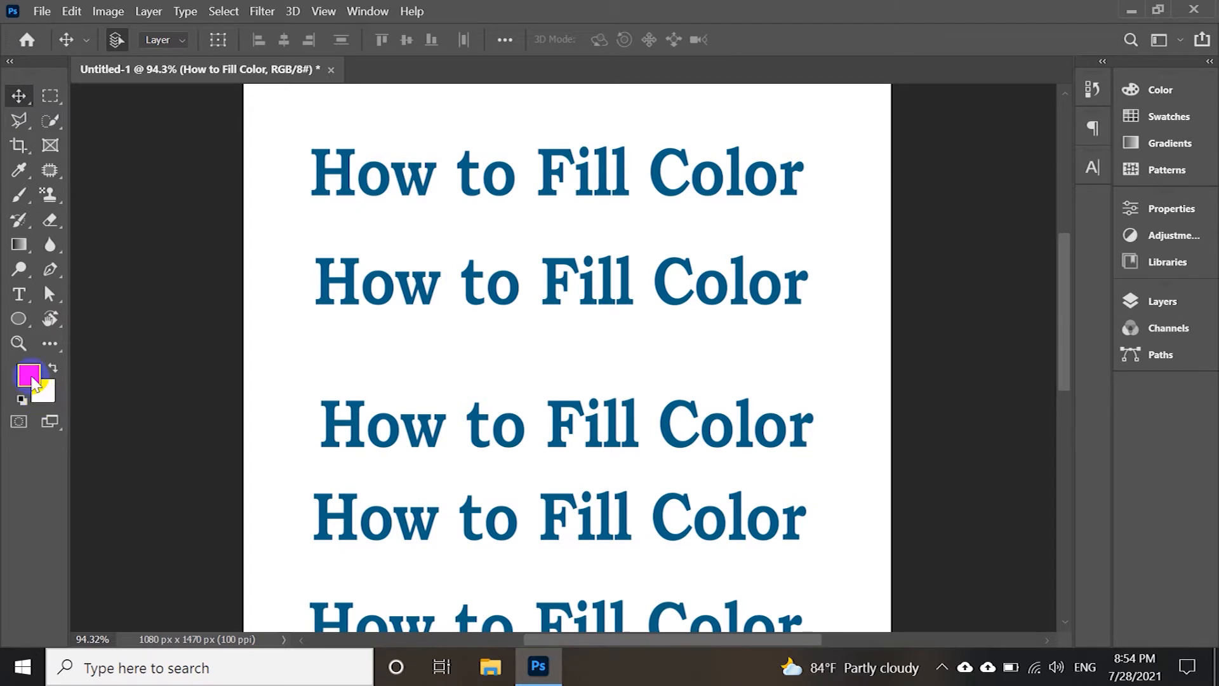
# - Set the foreground color to red c70101 and the background color to green 039017
pyautogui.click(30, 379)
pyautogui.moveTo(845, 223); pyautogui.dragTo(887, 217)
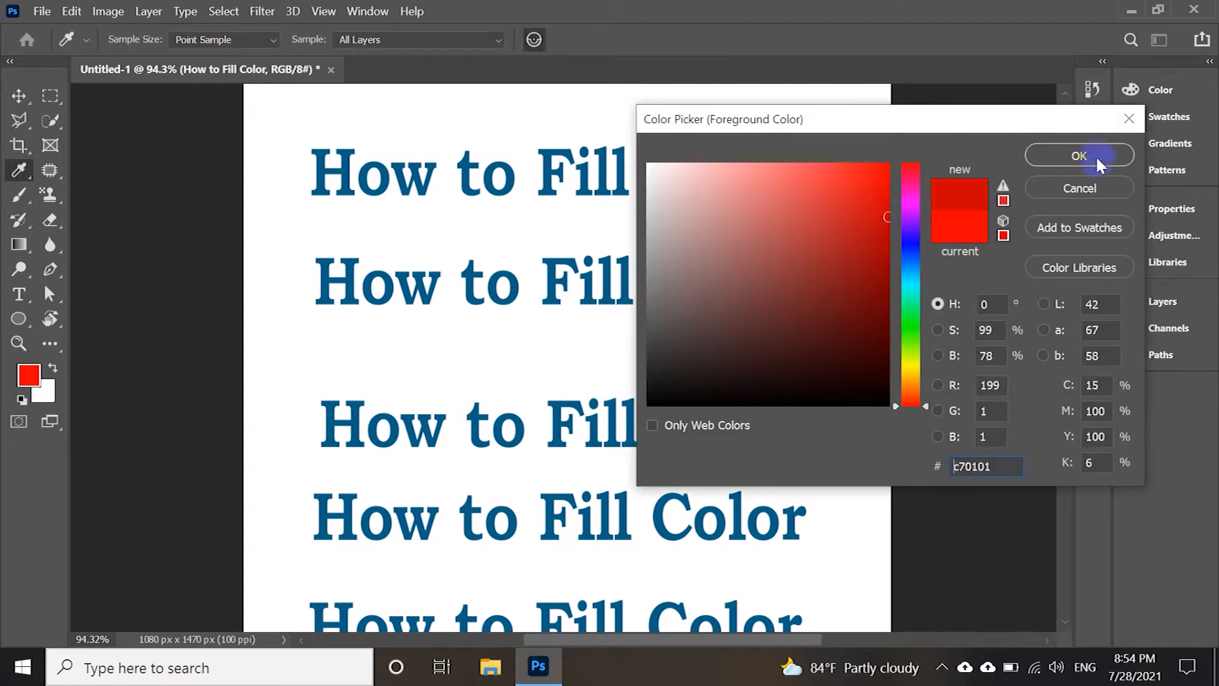
pyautogui.press('Return')
pyautogui.click(40, 400)
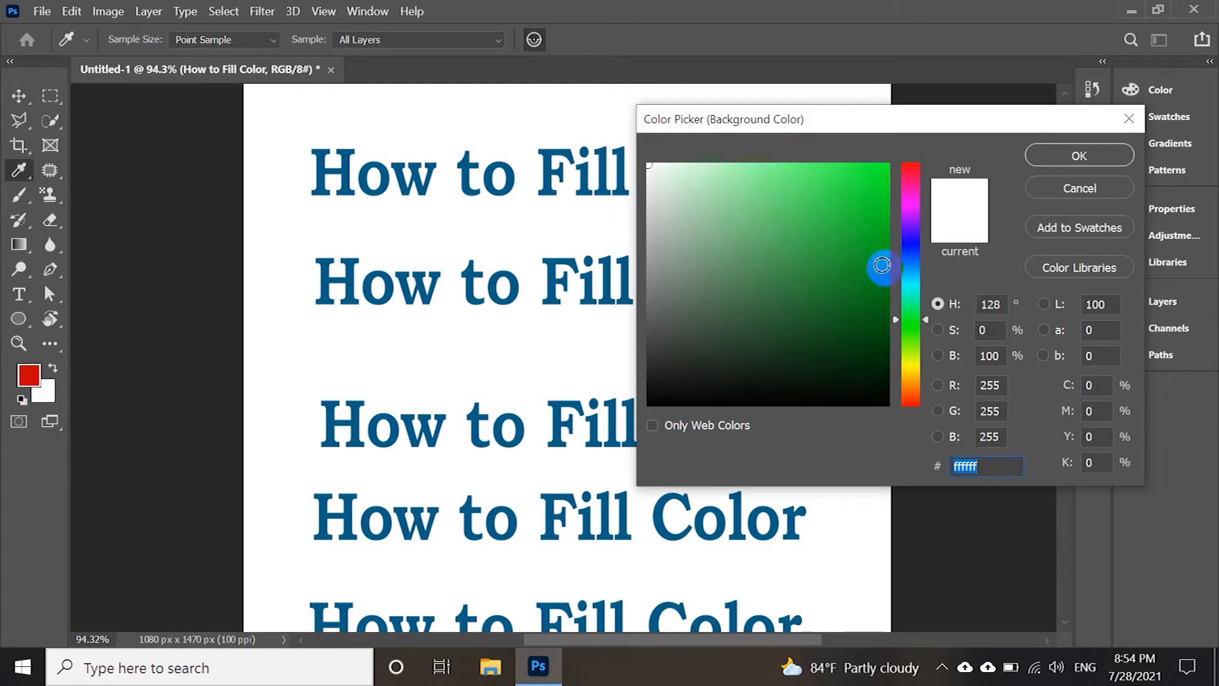
pyautogui.click(882, 265)
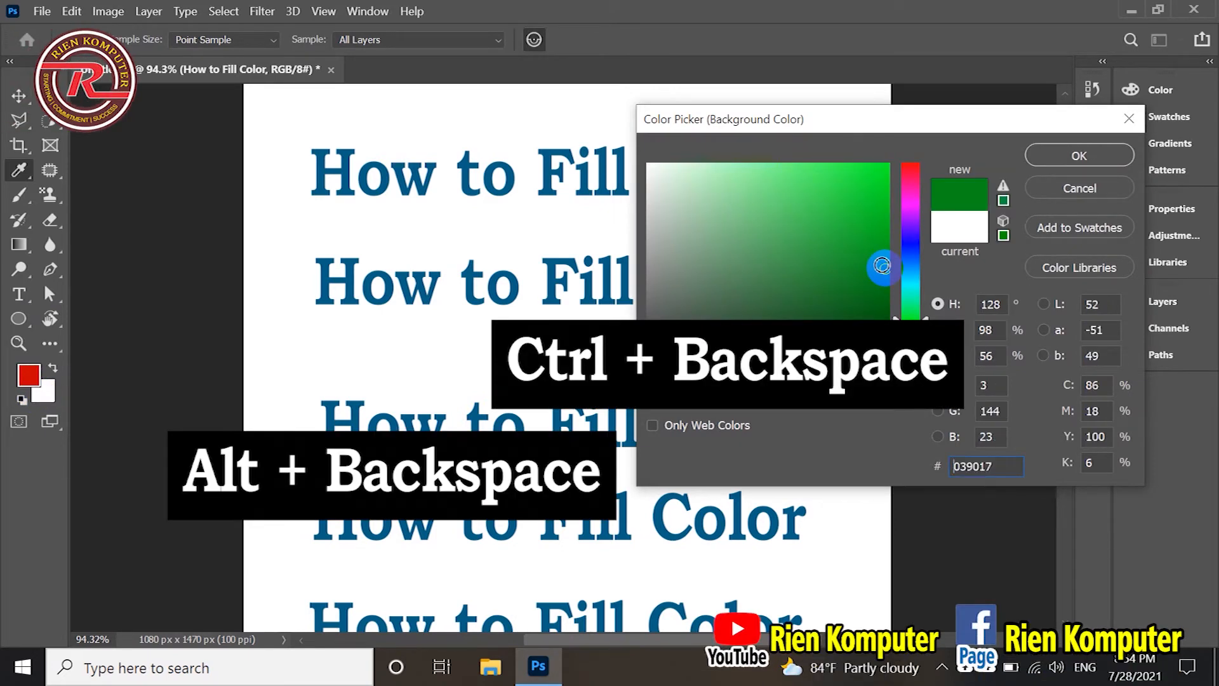
pyautogui.click(1081, 156)
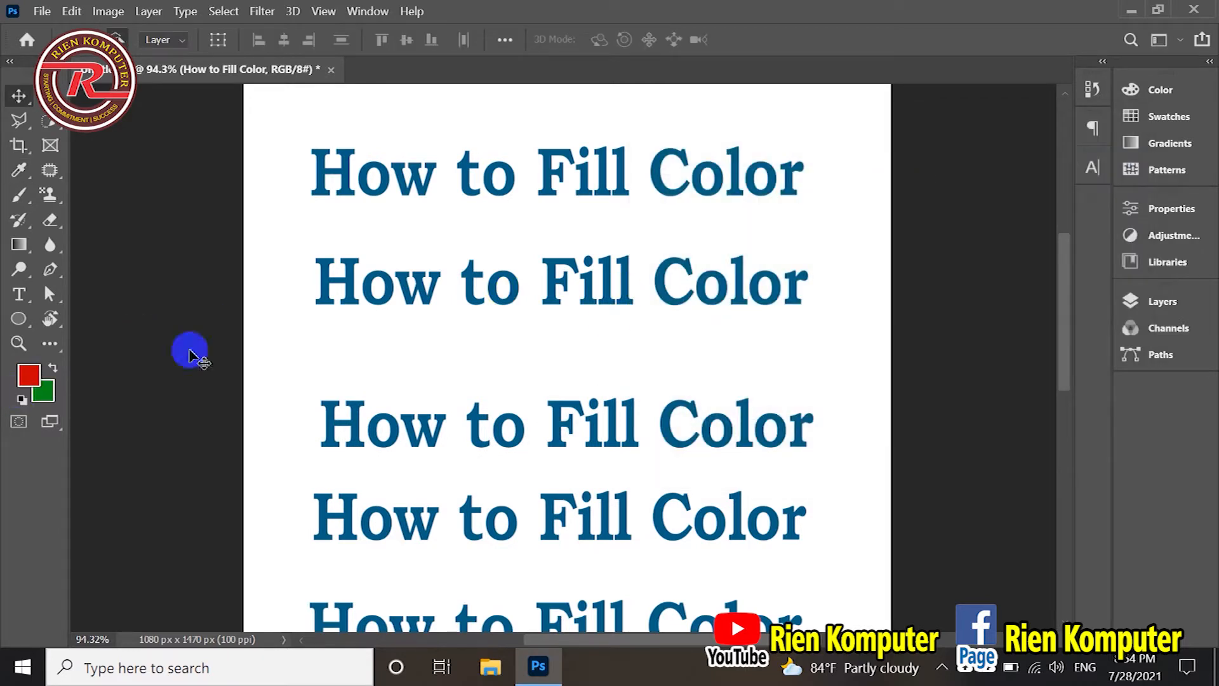
# - Fill the second text line with the green background color, and refill it with the red foreground color
pyautogui.click(555, 258)
pyautogui.hotkey('ctrl', 'BackSpace')
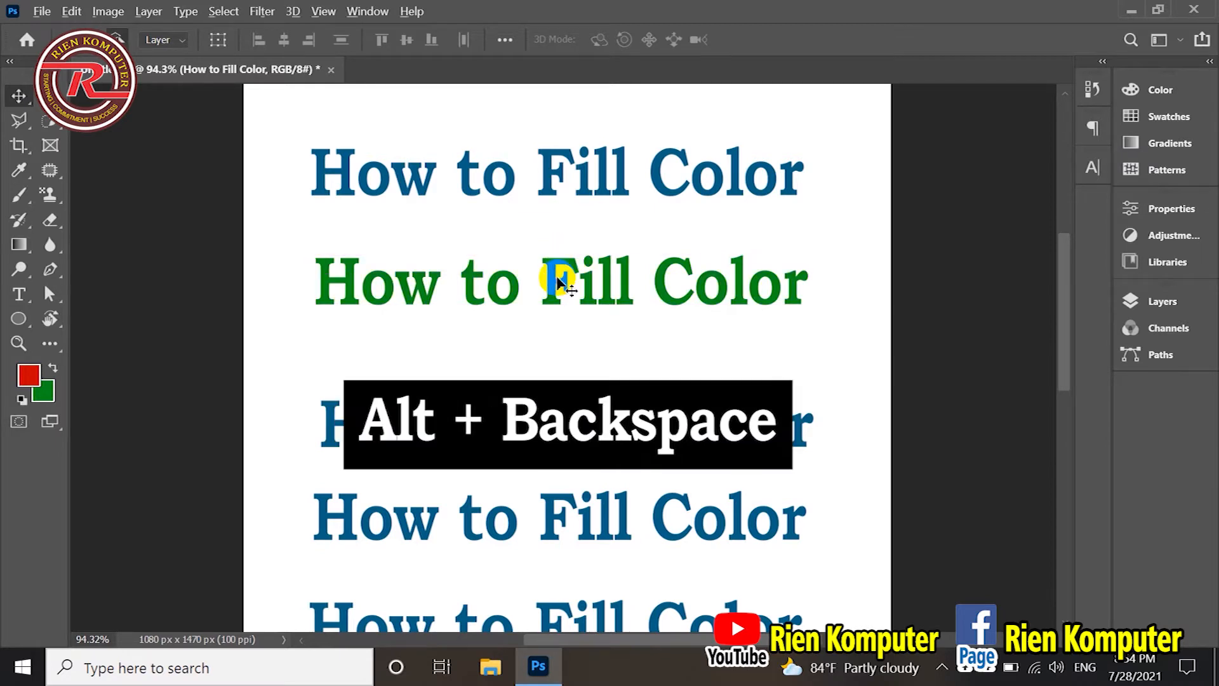
pyautogui.hotkey('alt', 'BackSpace')
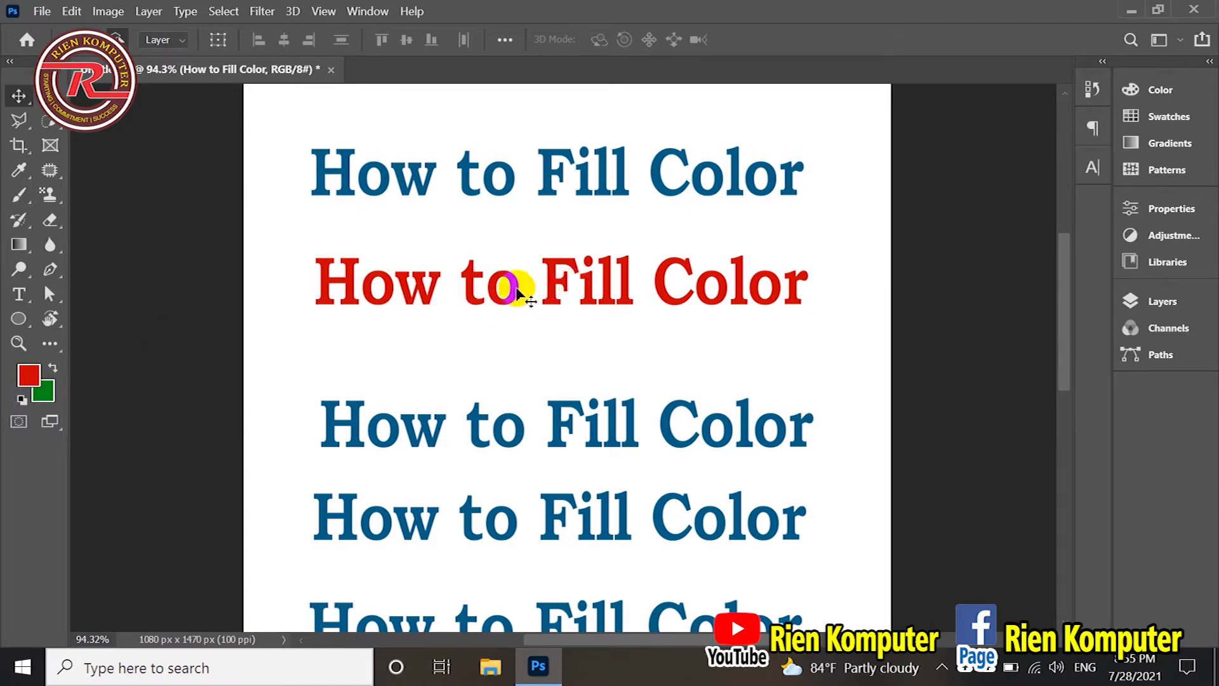
pyautogui.moveTo(557, 275)
pyautogui.mouseDown()
pyautogui.moveTo(555, 292)
pyautogui.moveTo(559, 274)
pyautogui.mouseUp()
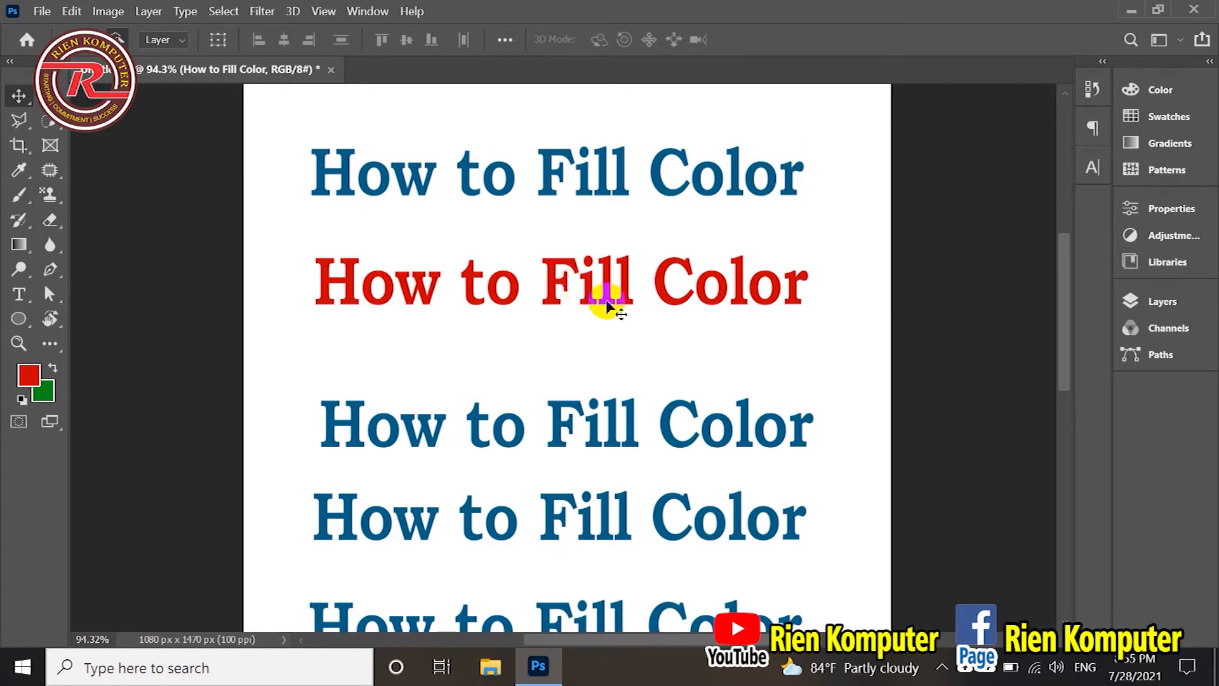
pyautogui.click(531, 348)
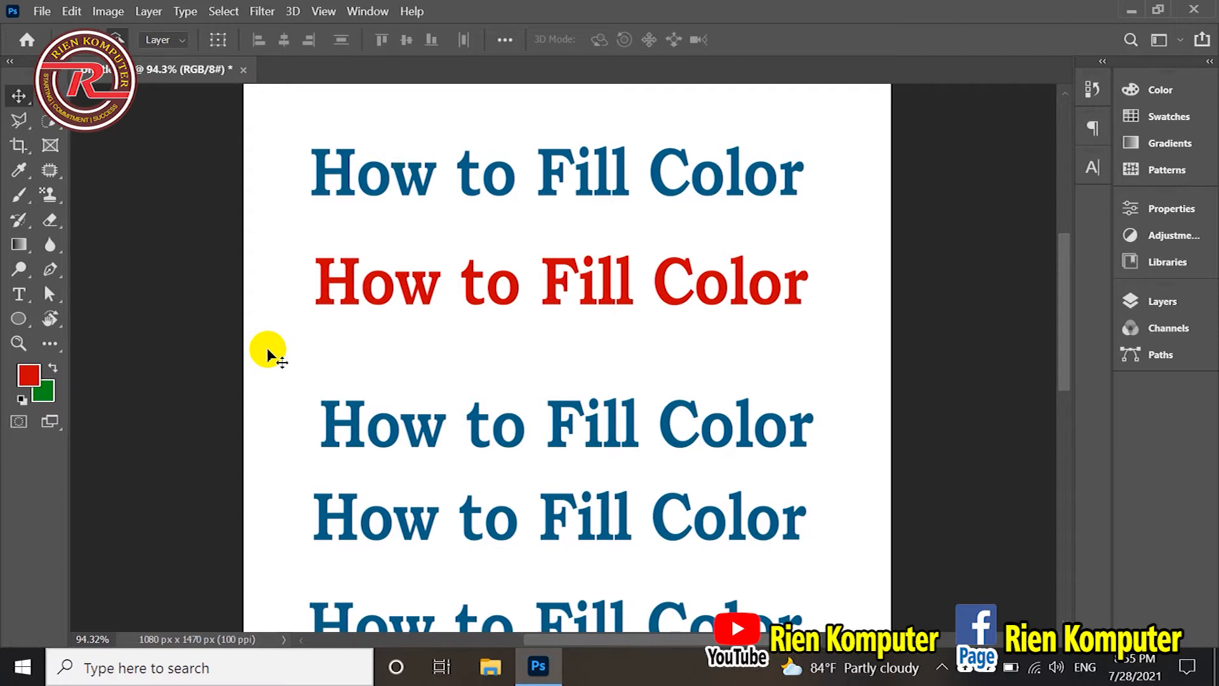
# - Fill the Background layer with the green background color
pyautogui.click(1175, 303)
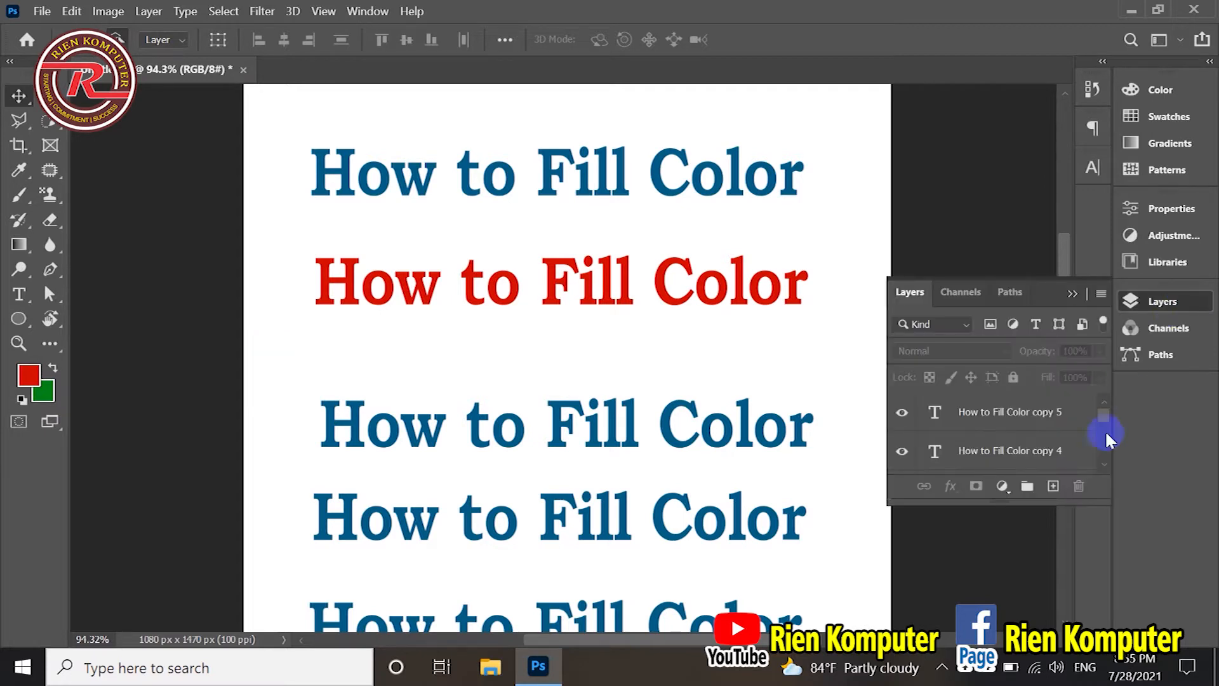
pyautogui.scroll(-3, 1061, 438)
pyautogui.click(1002, 444)
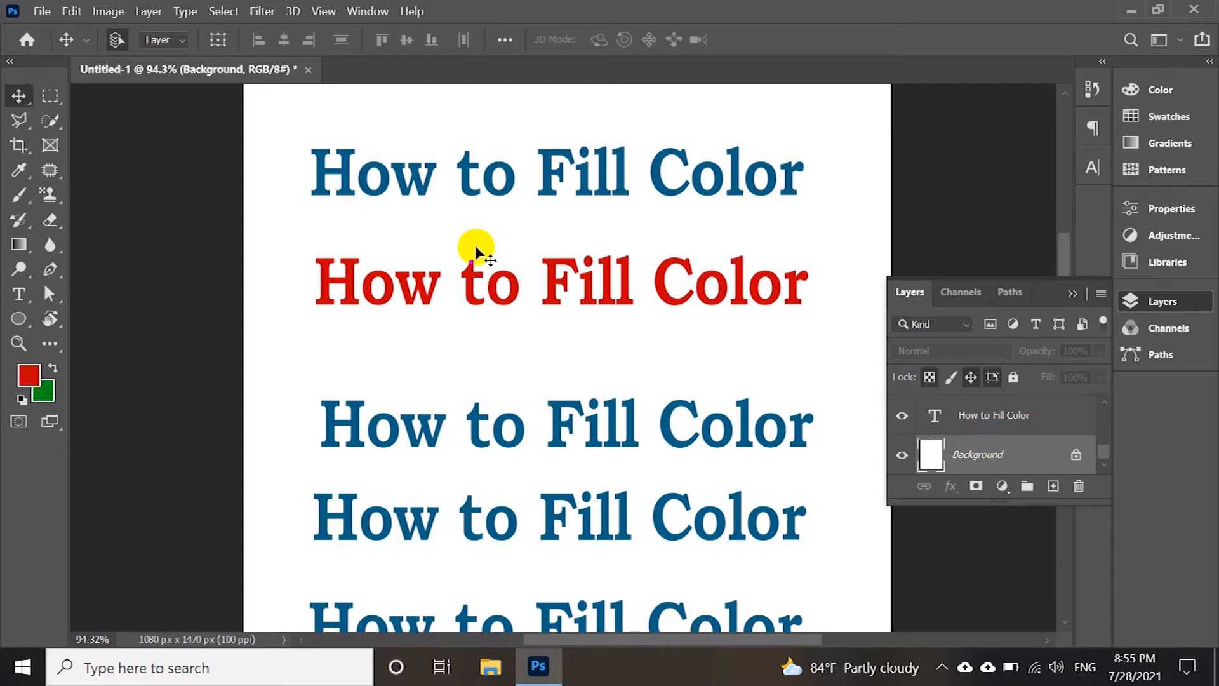
pyautogui.hotkey('ctrl', 'BackSpace')
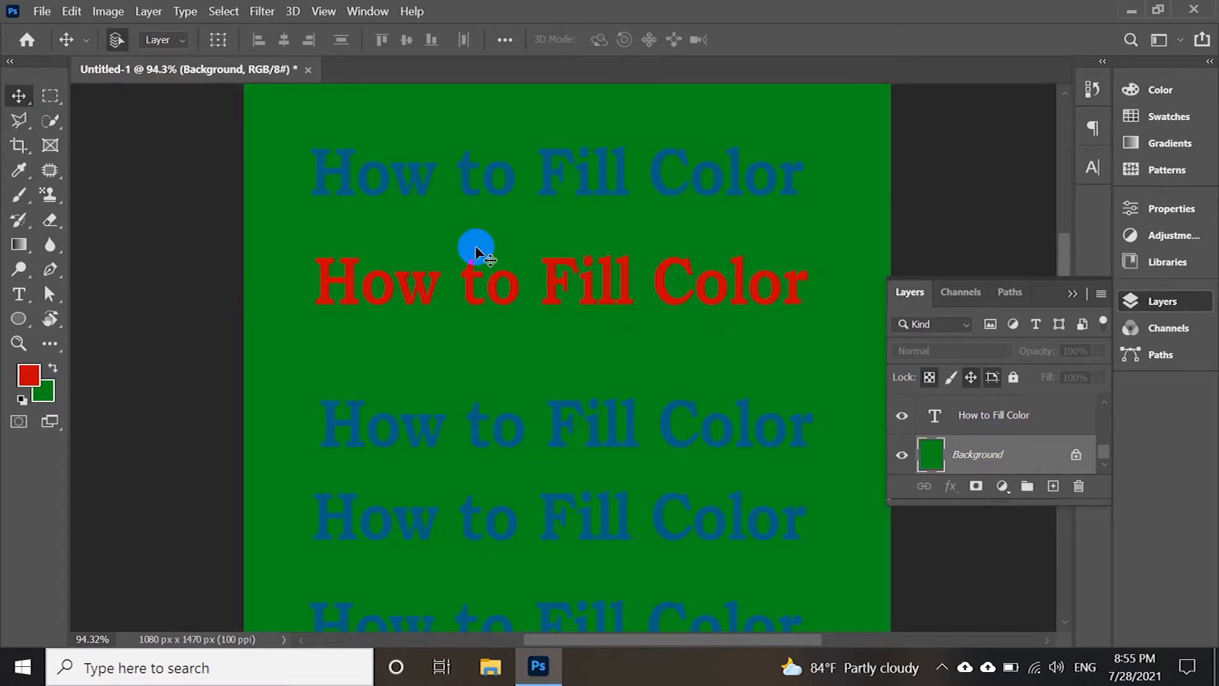
# - Fill the Background layer with the red foreground color, and undo the red and green fills to restore the white background
pyautogui.hotkey('alt', 'BackSpace')
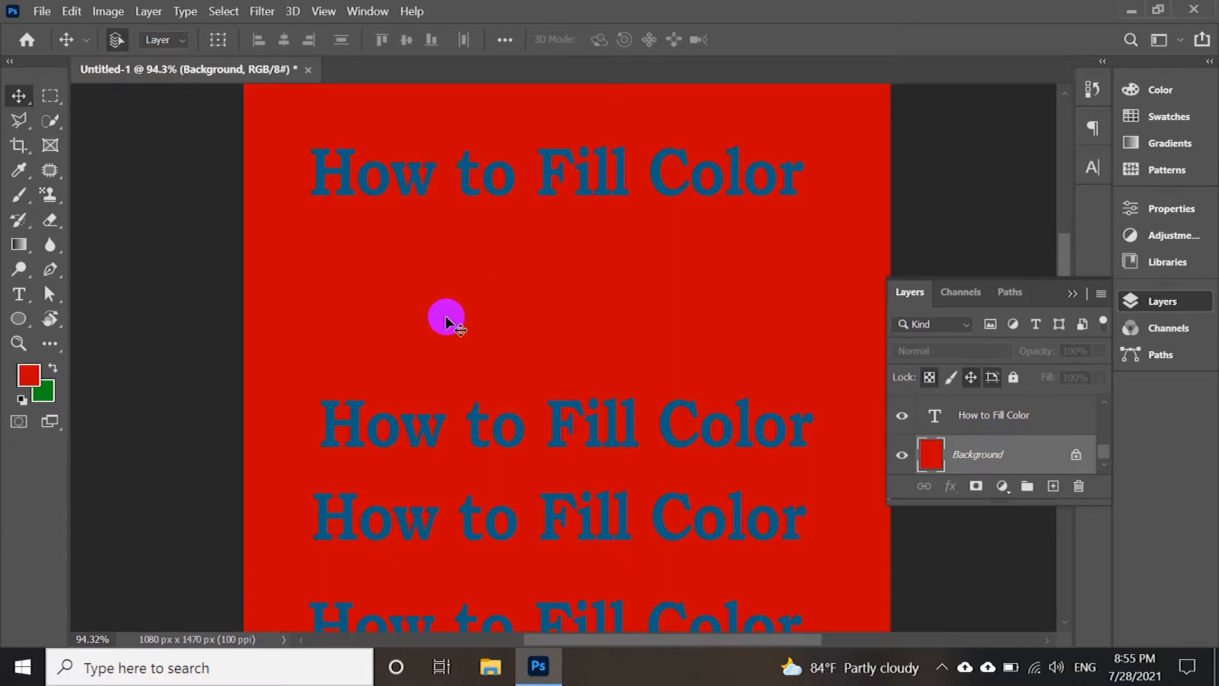
pyautogui.hotkey('ctrl', 'z')
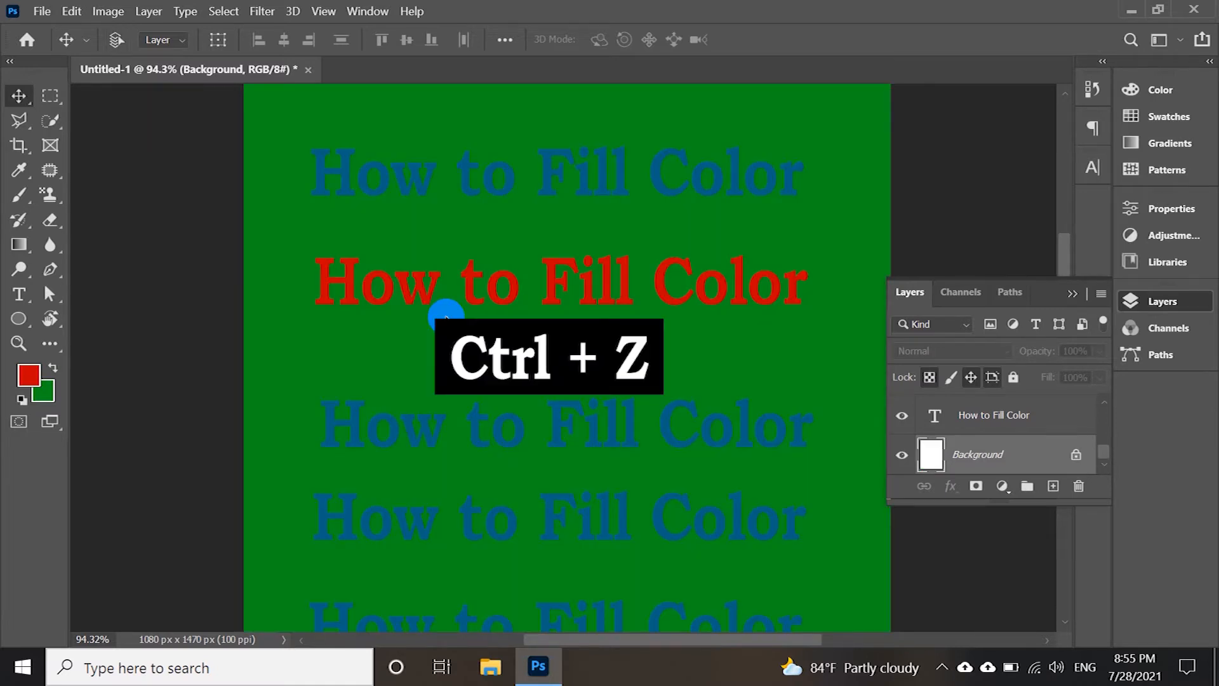
pyautogui.hotkey('ctrl', 'z')
pyautogui.click(1132, 301)
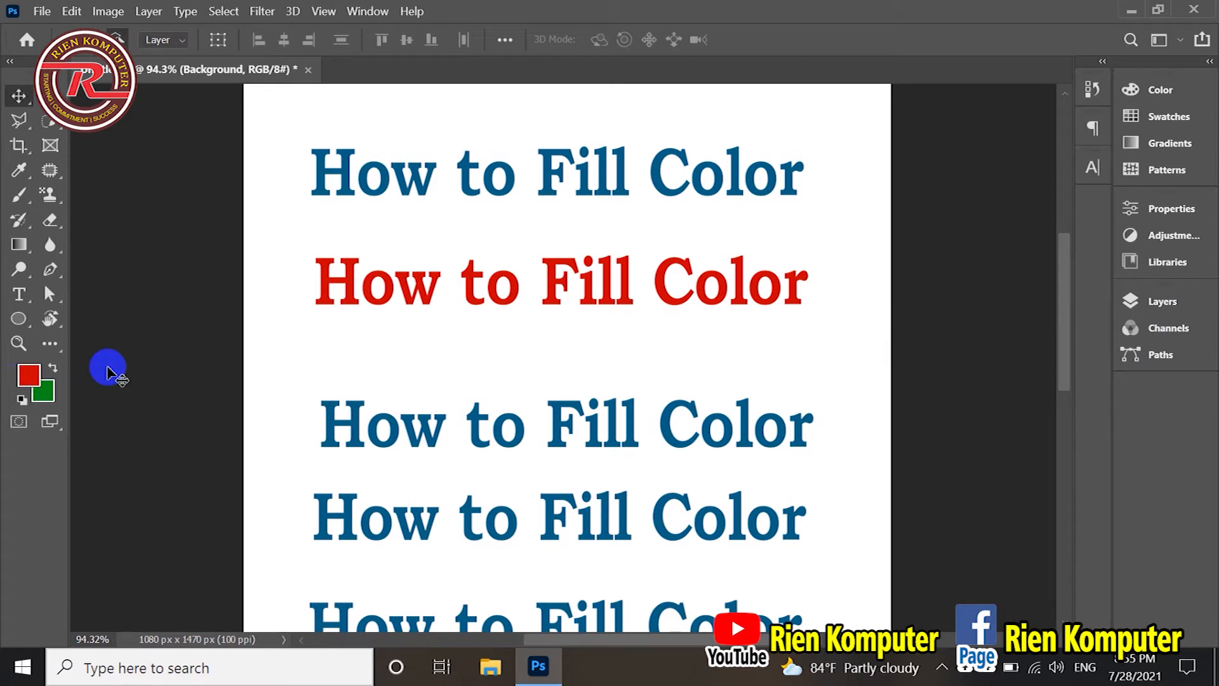
# - Move the second and third text lines up so they sit closer beneath the first line
pyautogui.click(558, 280)
pyautogui.moveTo(557, 281); pyautogui.dragTo(553, 266)
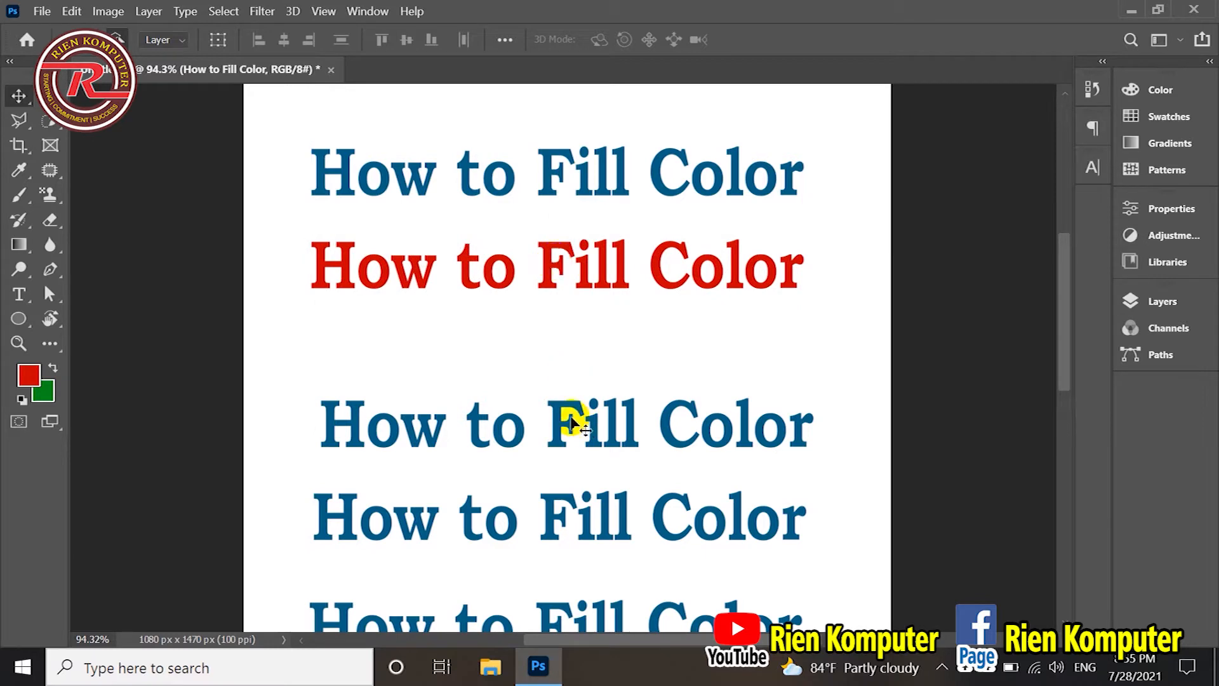
pyautogui.moveTo(574, 409); pyautogui.dragTo(567, 362)
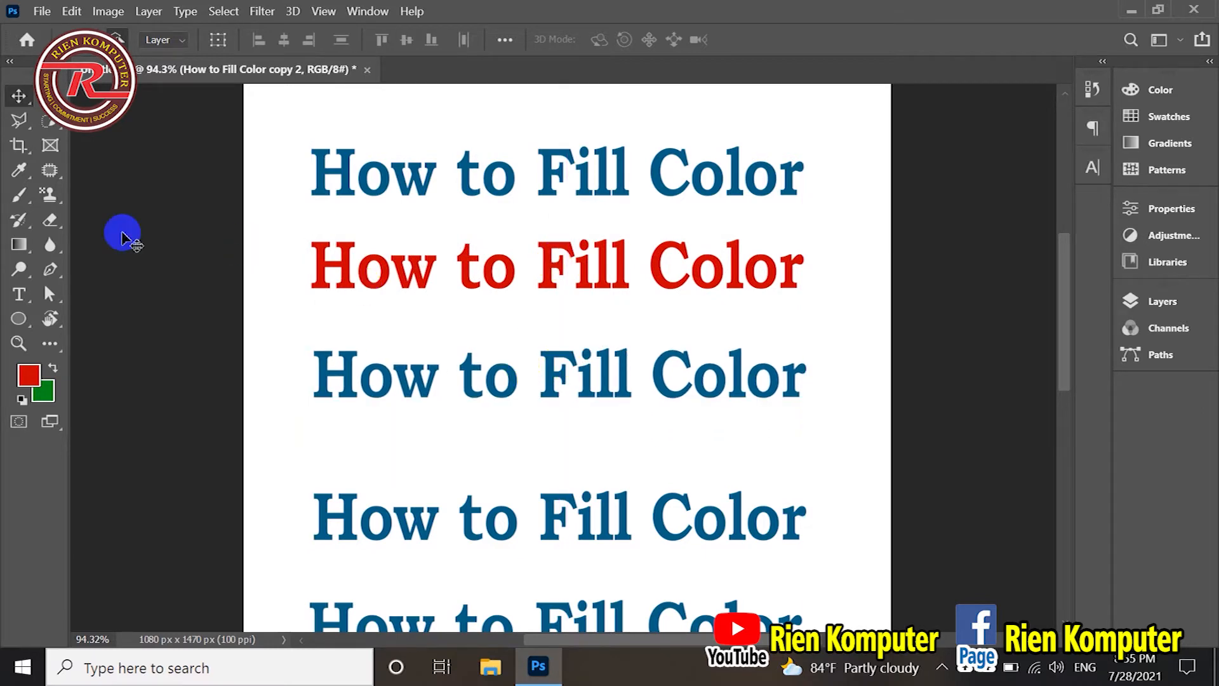
# - Try to fill the third text line with the red foreground color using the Paint Bucket tool, declining to rasterize the type
pyautogui.click(24, 249)
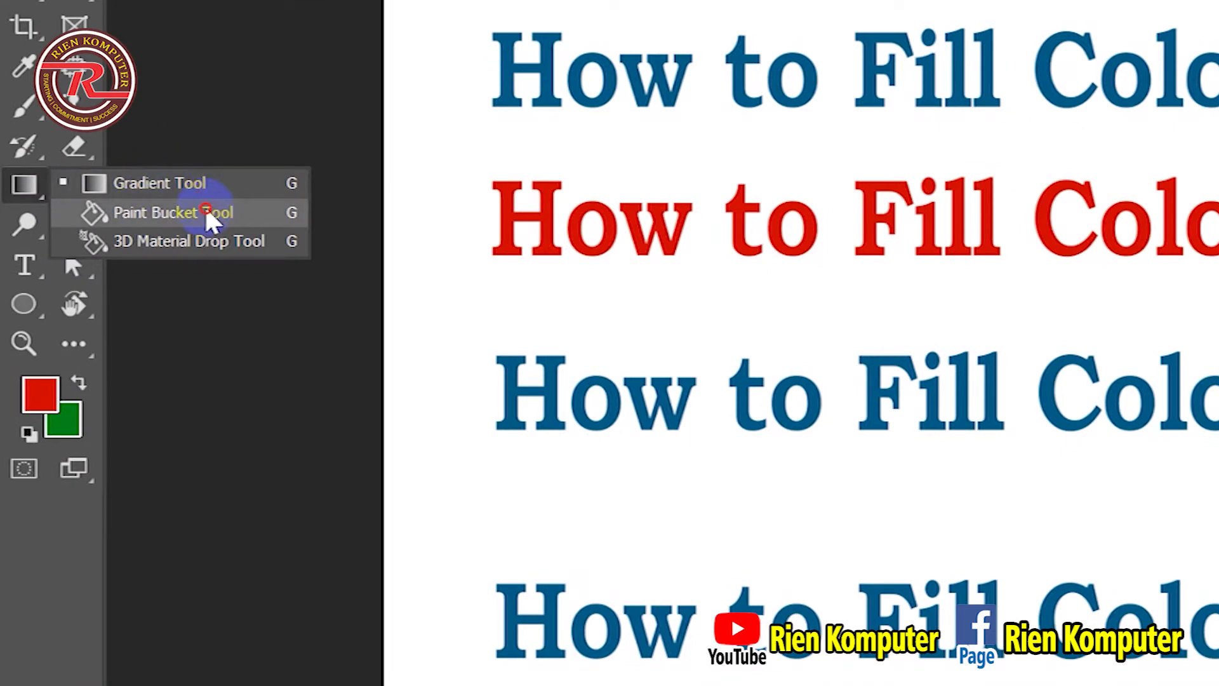
pyautogui.click(206, 213)
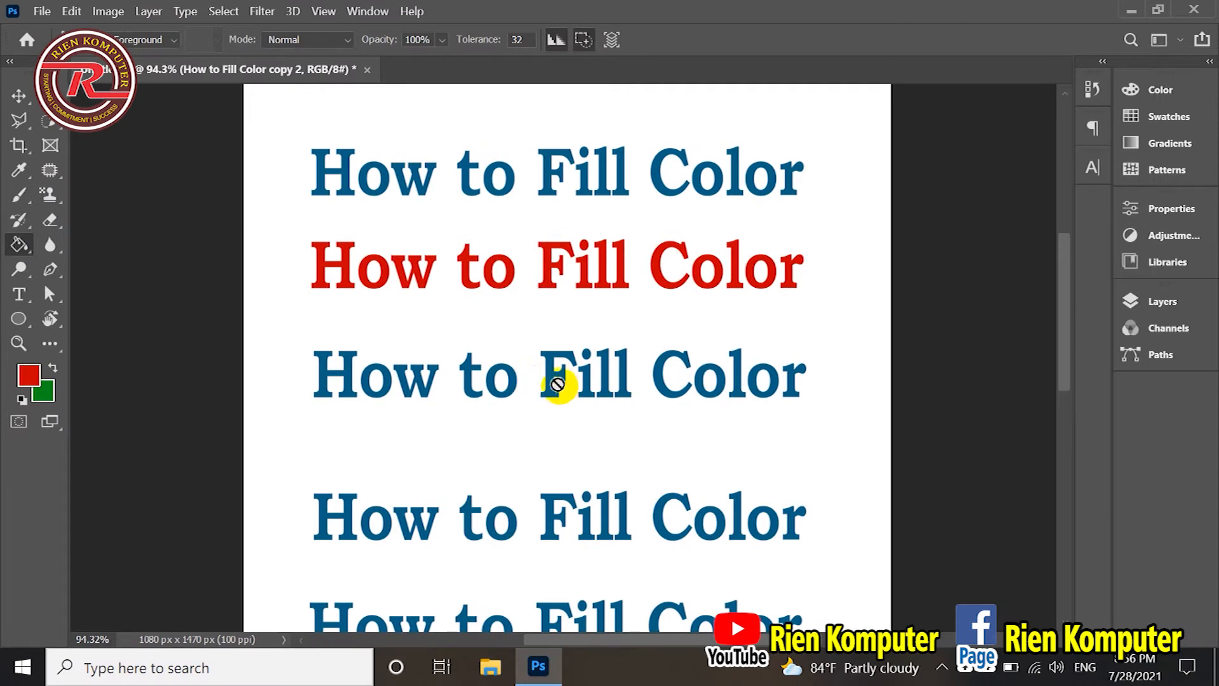
pyautogui.click(557, 379)
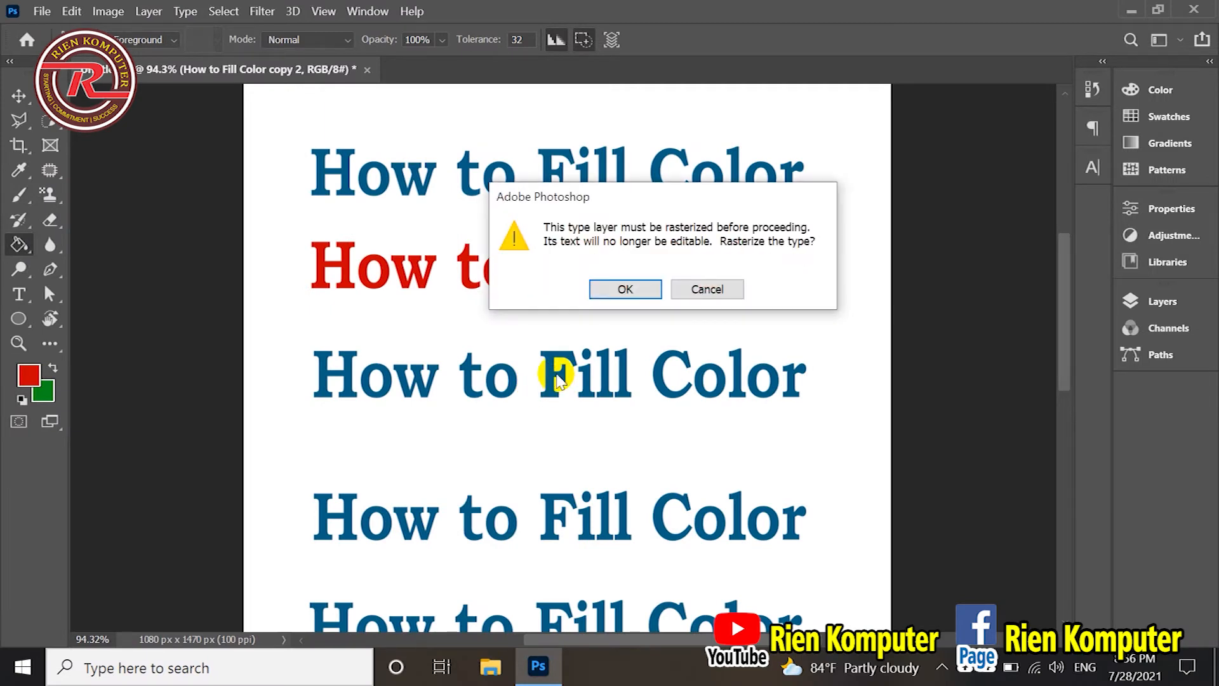
pyautogui.moveTo(668, 191); pyautogui.dragTo(628, 270)
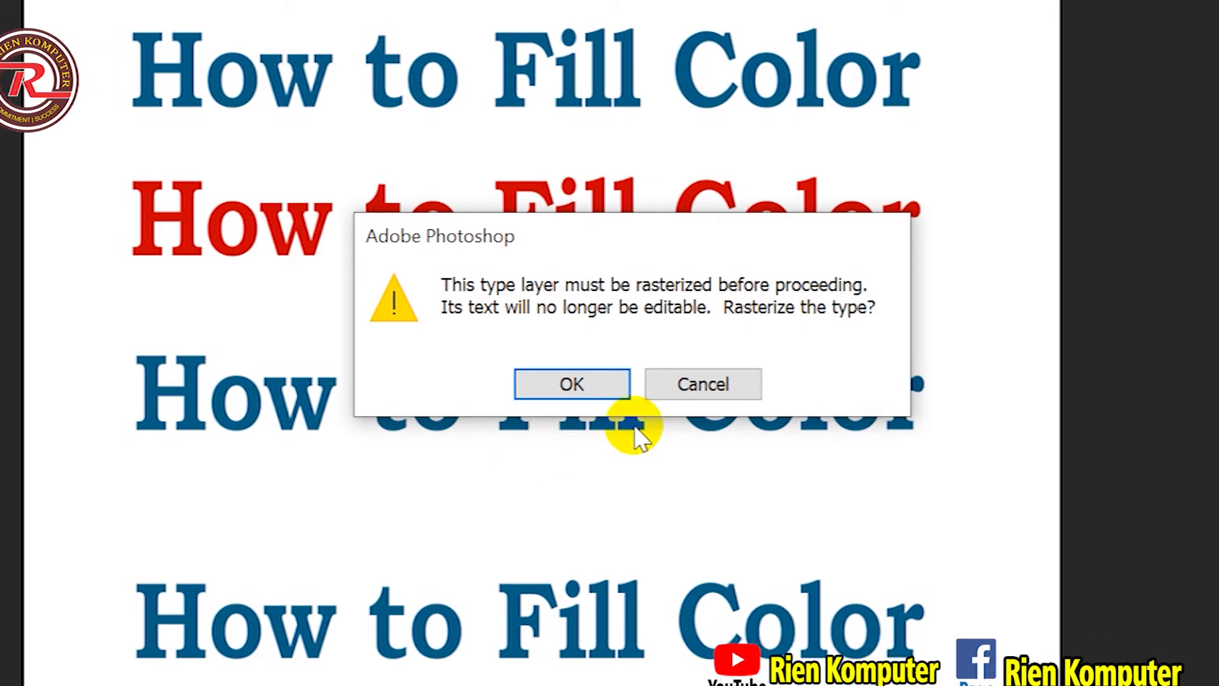
pyautogui.click(724, 387)
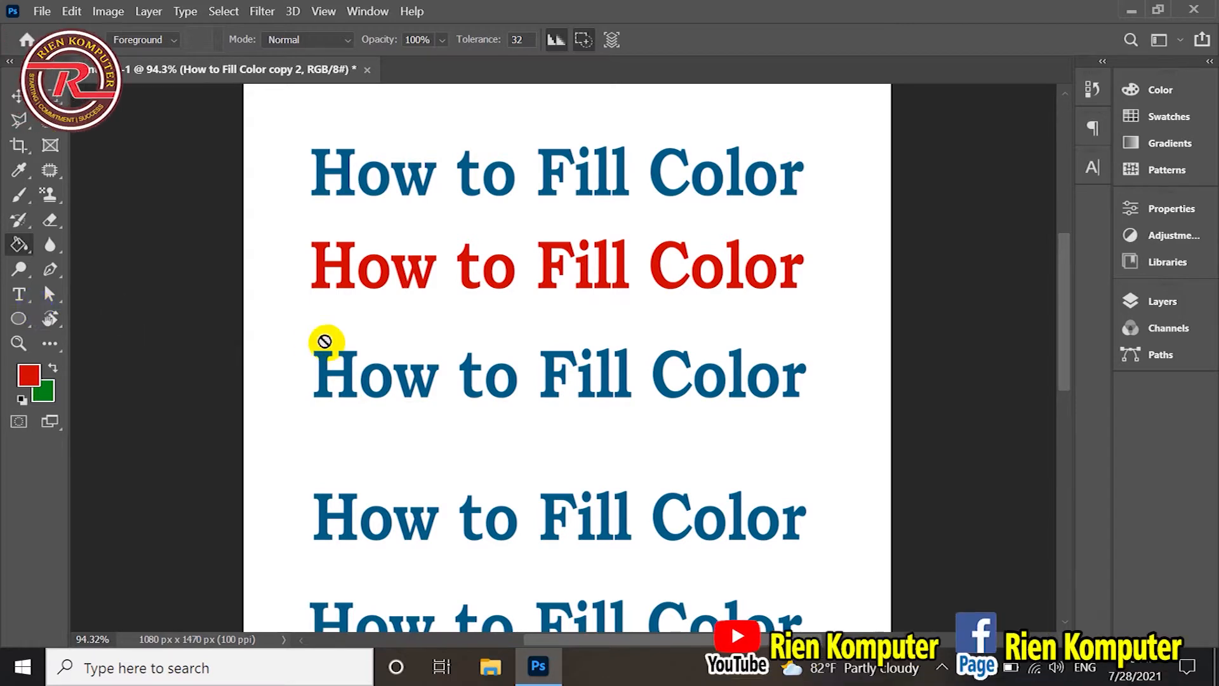
# - Test that the red second text line is still editable by adding "jkh" at its end and removing it again
pyautogui.press('t')
pyautogui.click(531, 265)
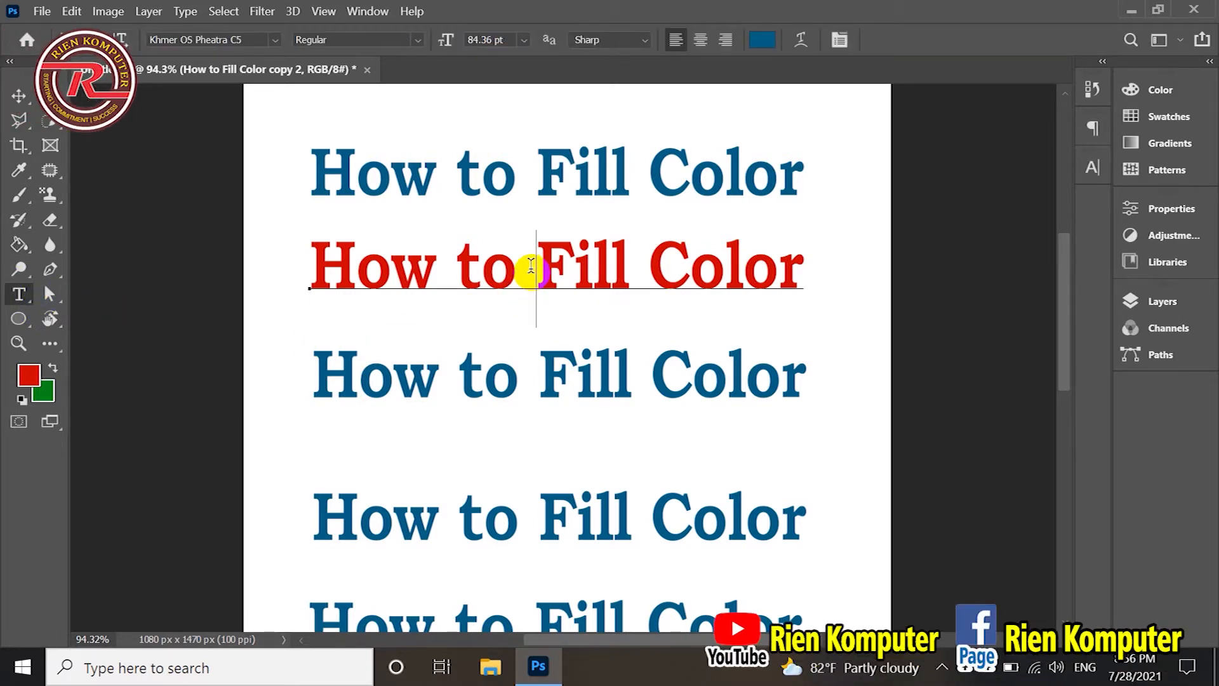
pyautogui.click(323, 262)
pyautogui.moveTo(313, 257); pyautogui.dragTo(665, 270)
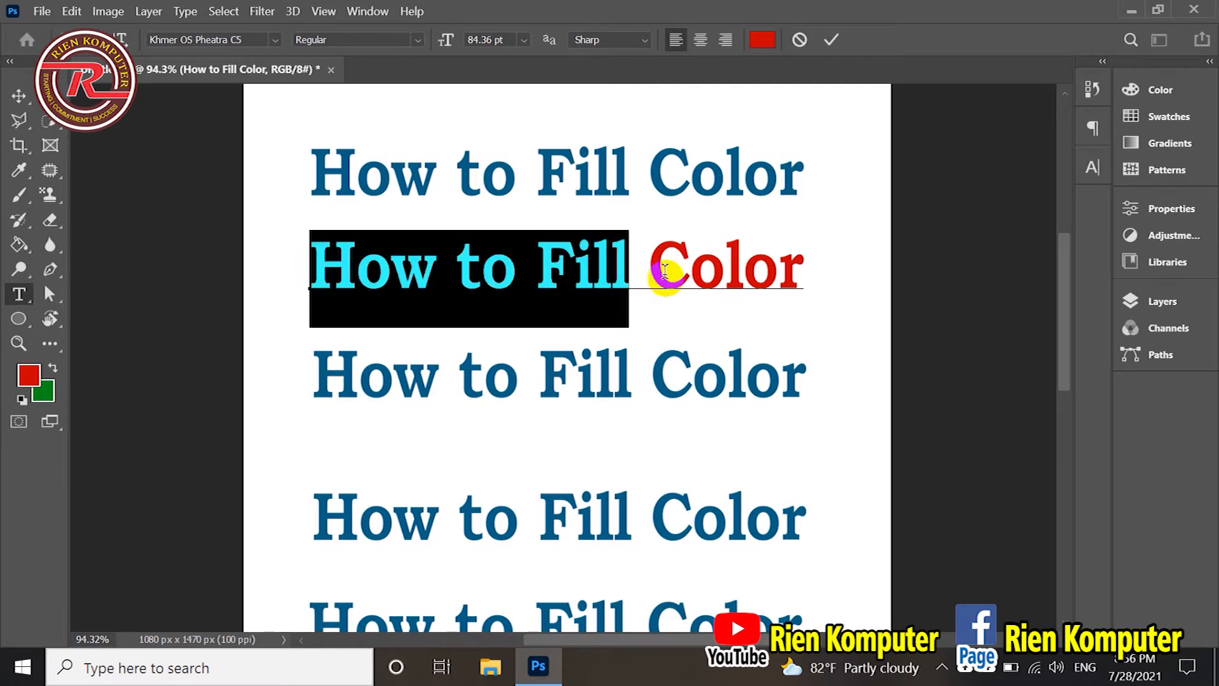
pyautogui.doubleClick(812, 264)
pyautogui.click(815, 264)
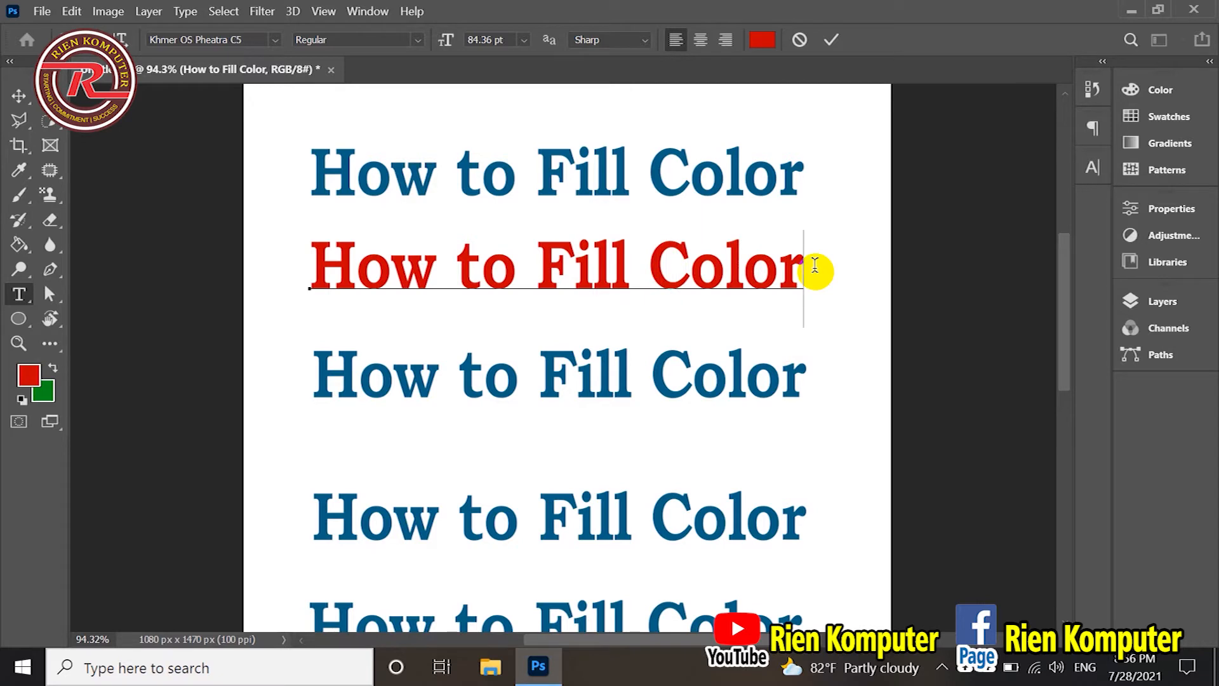
pyautogui.write('jkh')
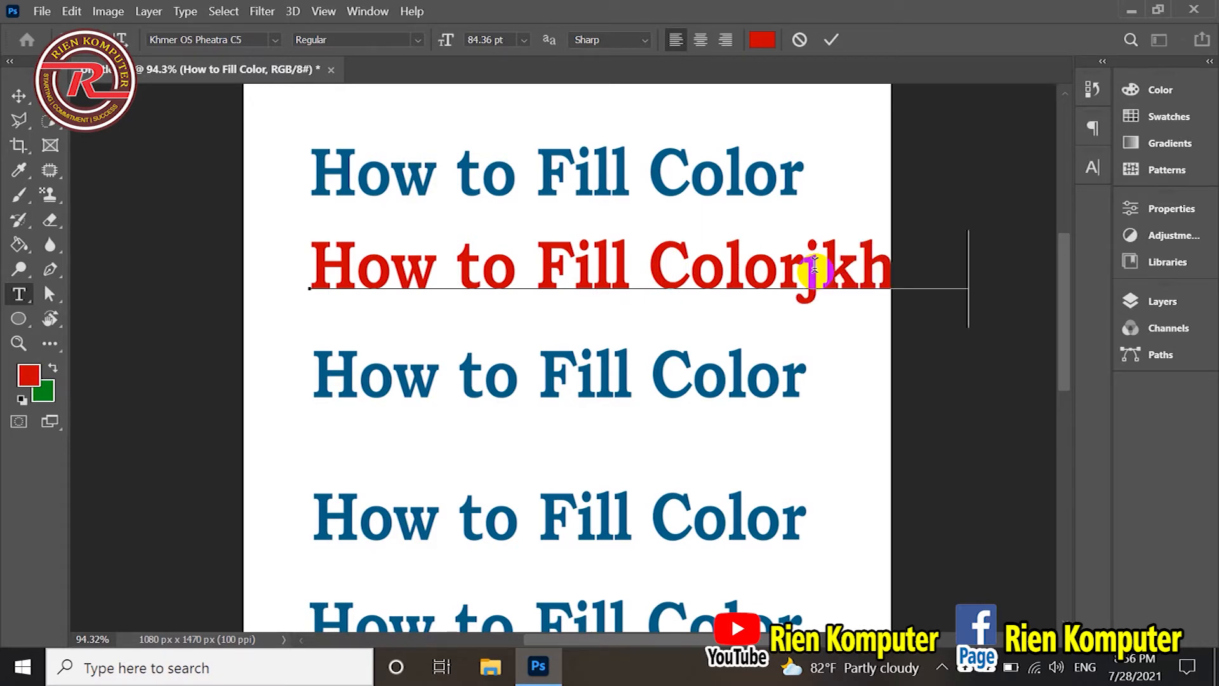
pyautogui.press('BackSpace')
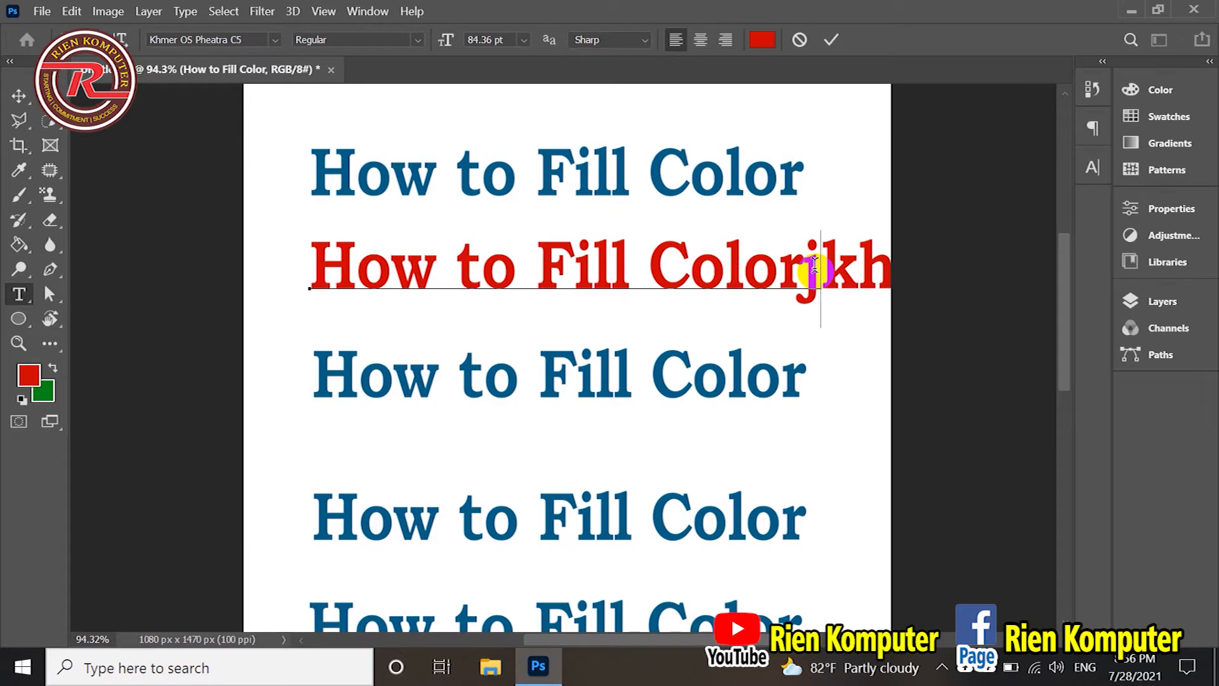
pyautogui.press('Delete')
pyautogui.press('Delete')
pyautogui.press('BackSpace')
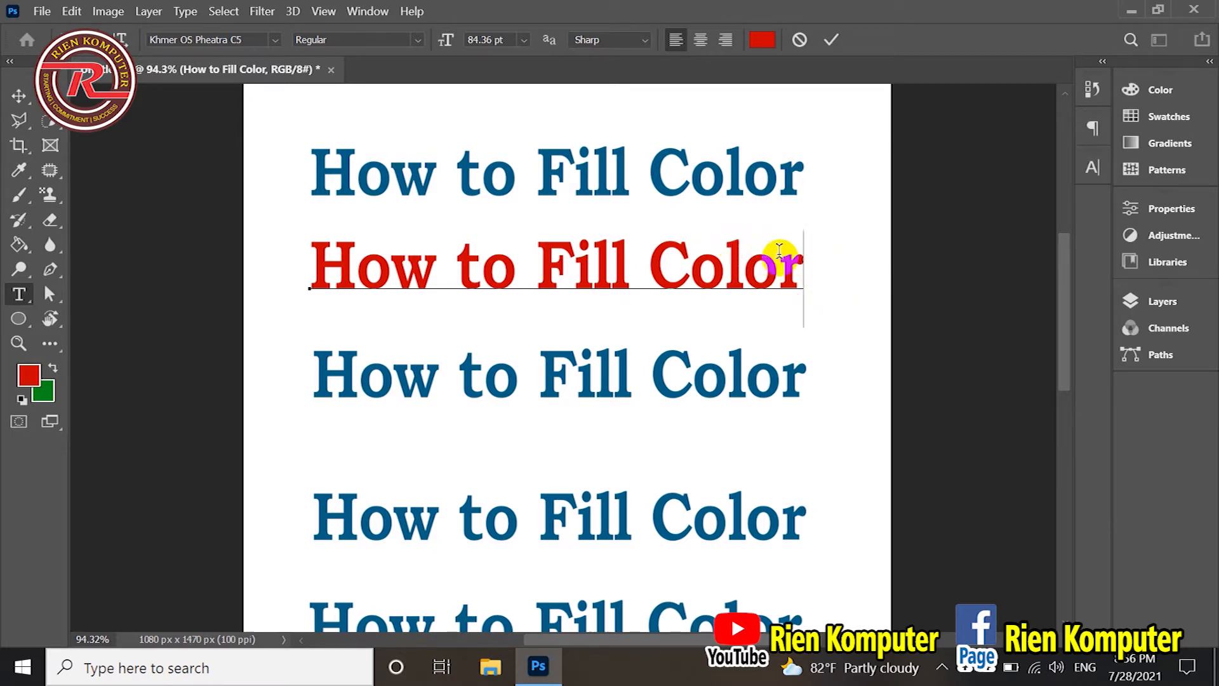
pyautogui.click(18, 95)
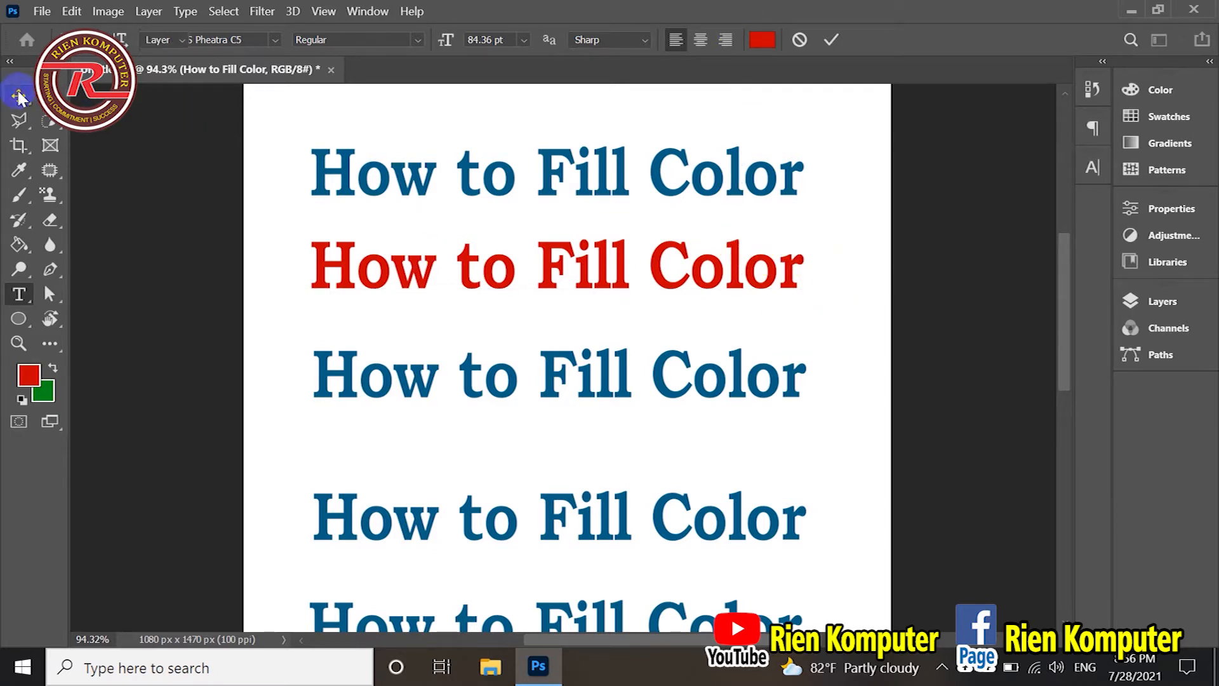
# - Select the third text line and try the Paint Bucket tool on it again while it is still a type layer
pyautogui.click(492, 387)
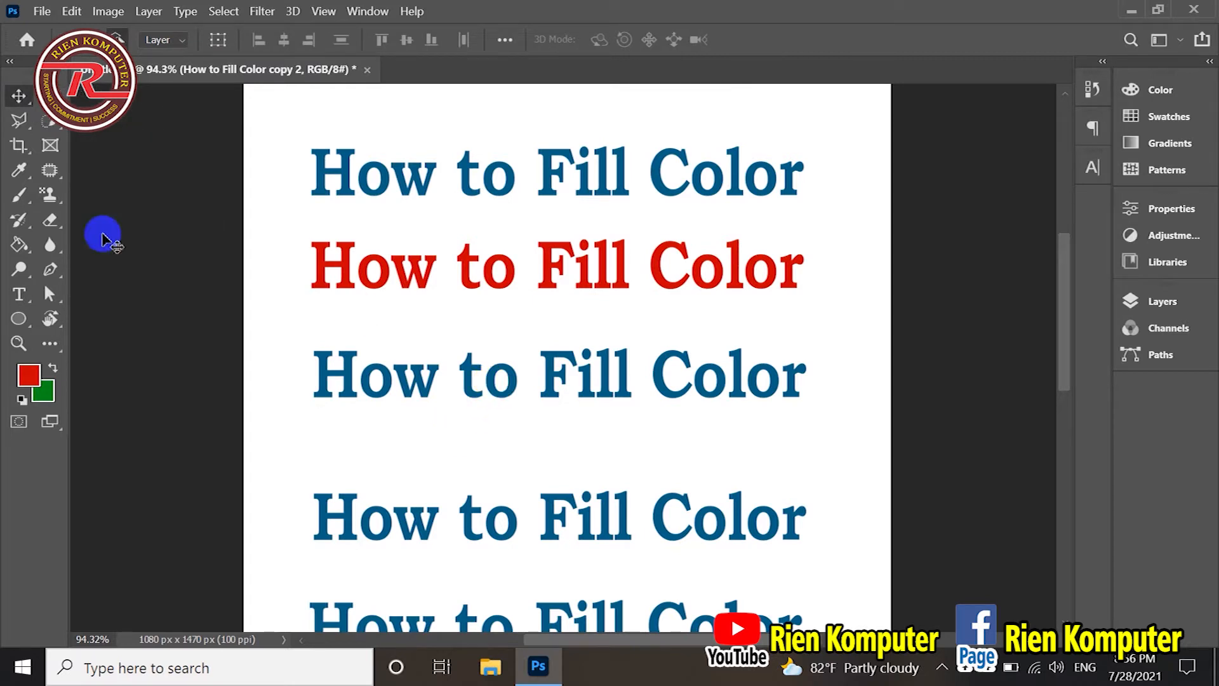
pyautogui.click(19, 246)
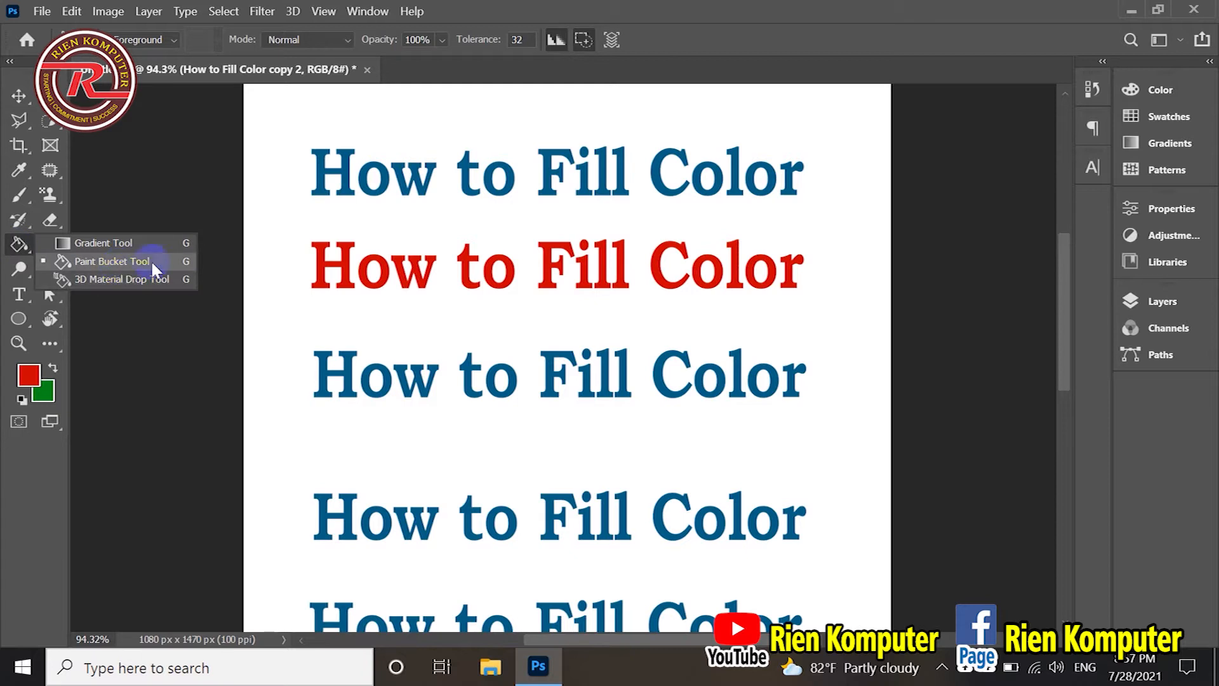
pyautogui.click(552, 357)
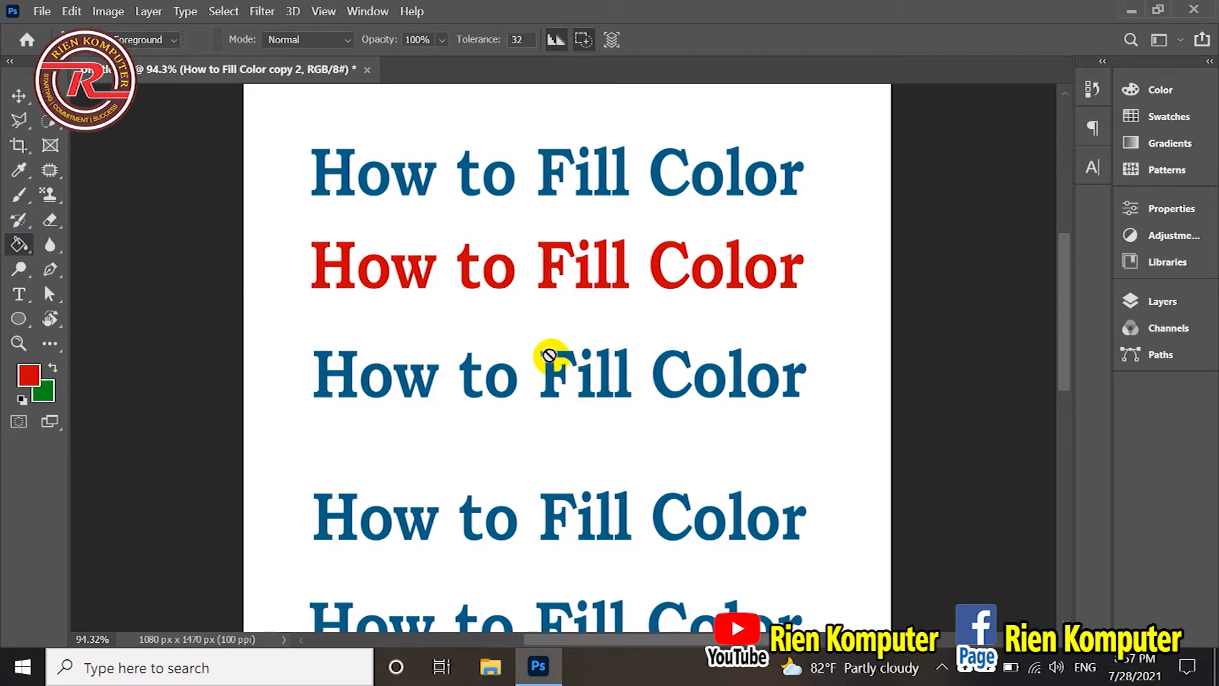
# - Nudge the third text line slightly and rasterize its type layer
pyautogui.click(19, 96)
pyautogui.click(553, 381)
pyautogui.moveTo(551, 372)
pyautogui.mouseDown()
pyautogui.moveTo(542, 361)
pyautogui.moveTo(550, 376)
pyautogui.mouseUp()
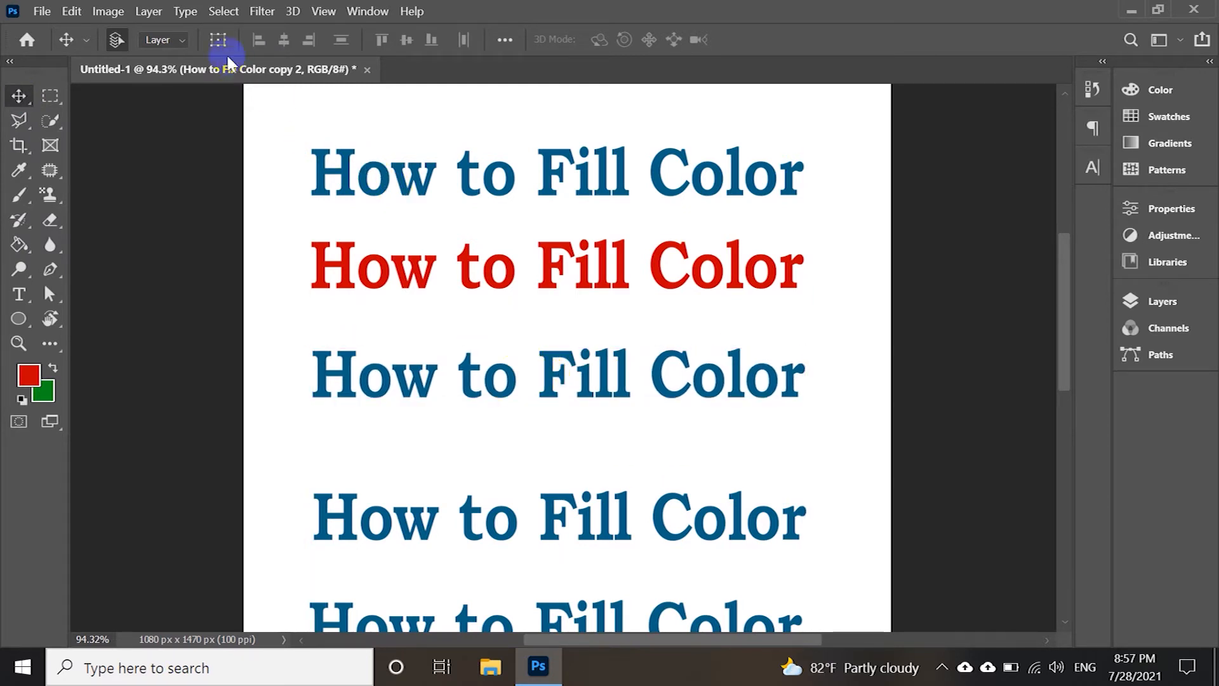
pyautogui.click(148, 11)
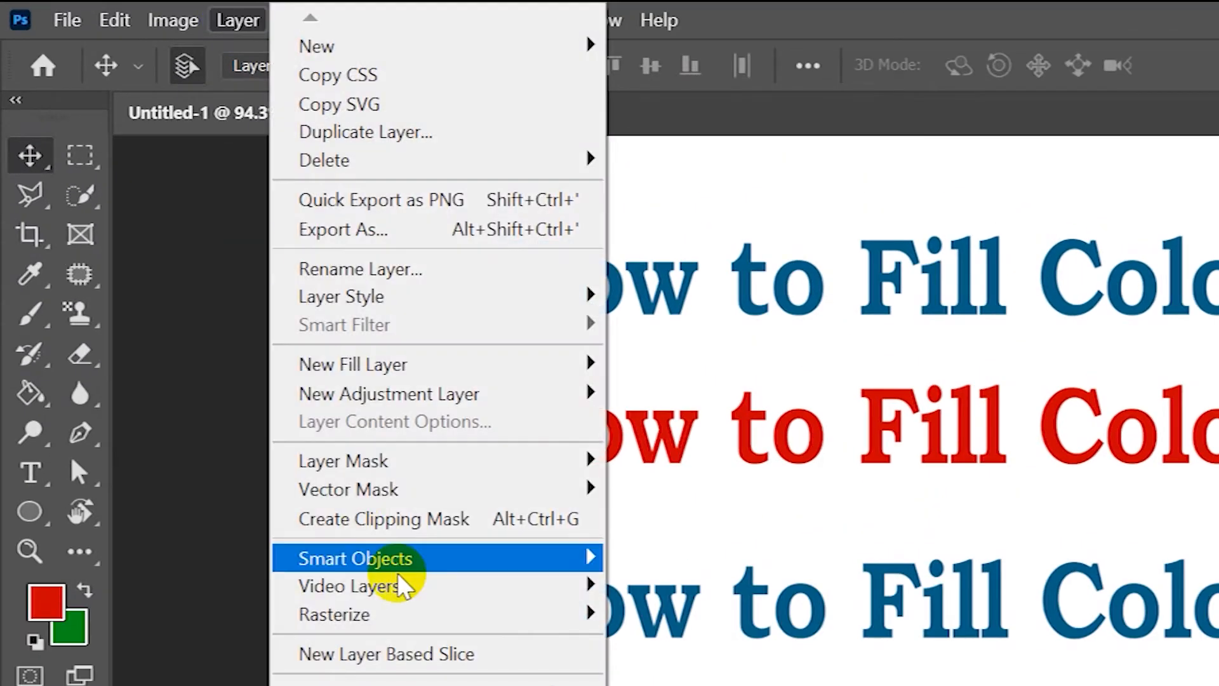
pyautogui.moveTo(422, 617)
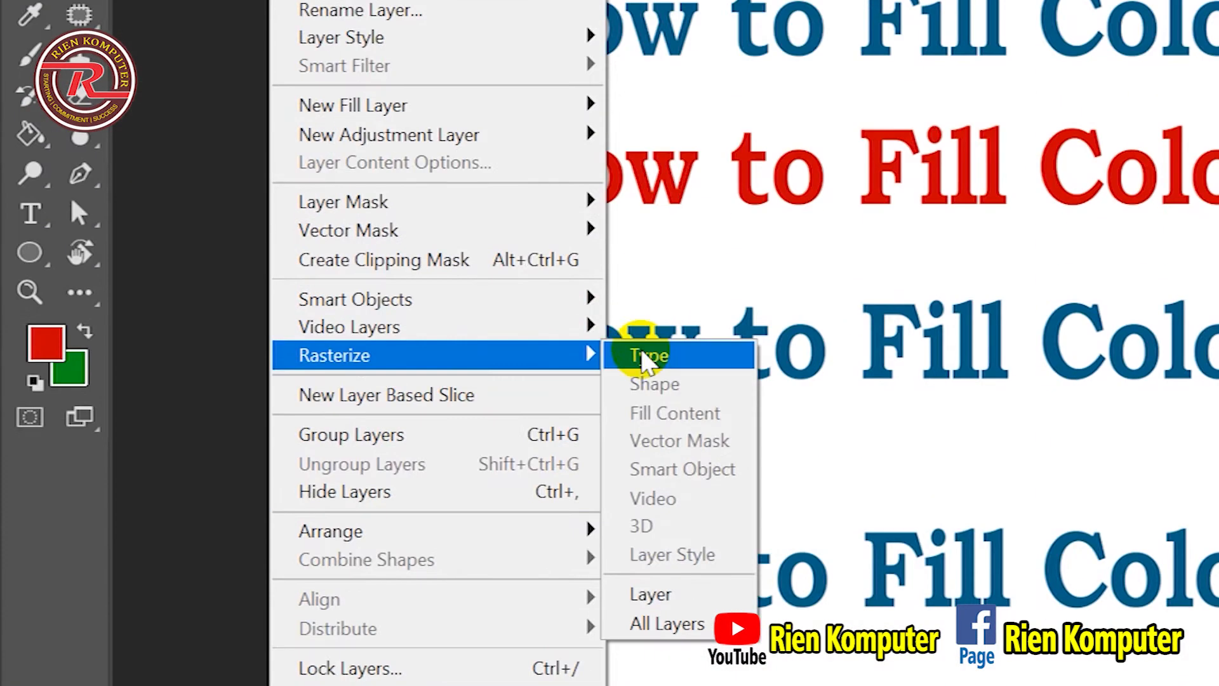
pyautogui.click(676, 597)
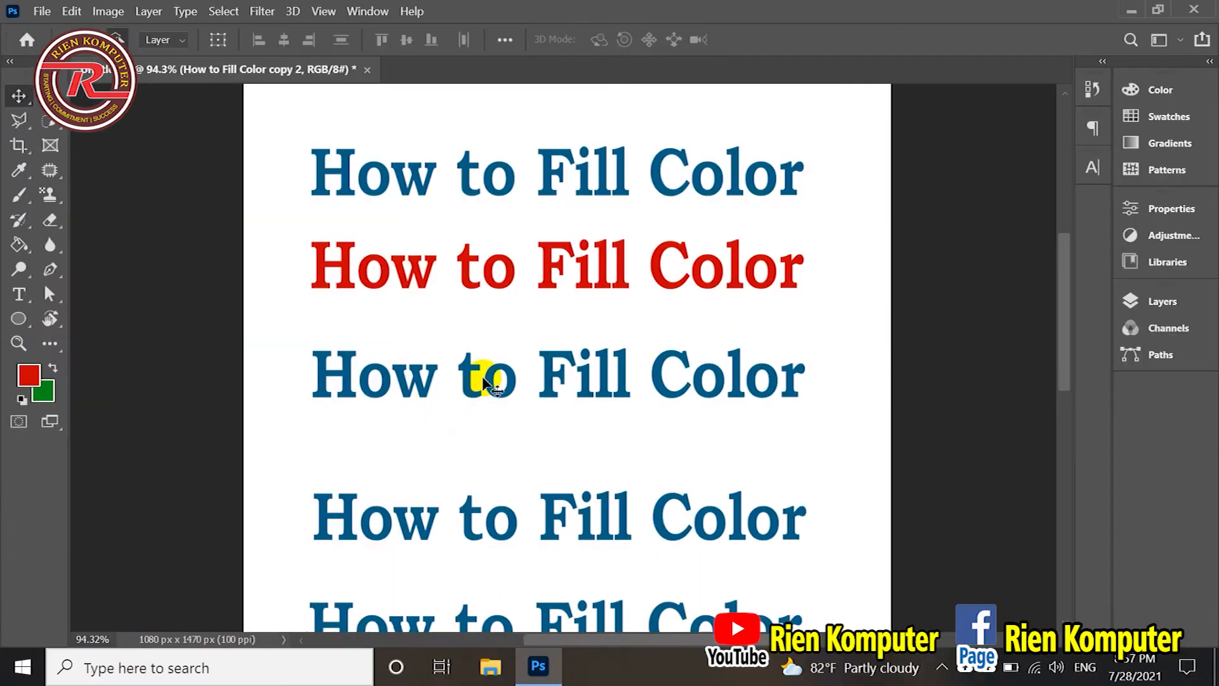
# - Nudge the rasterized third line and fill the letter "o" of "to" with the red foreground color using the Paint Bucket tool
pyautogui.moveTo(484, 381)
pyautogui.mouseDown()
pyautogui.moveTo(490, 353)
pyautogui.moveTo(494, 387)
pyautogui.mouseUp()
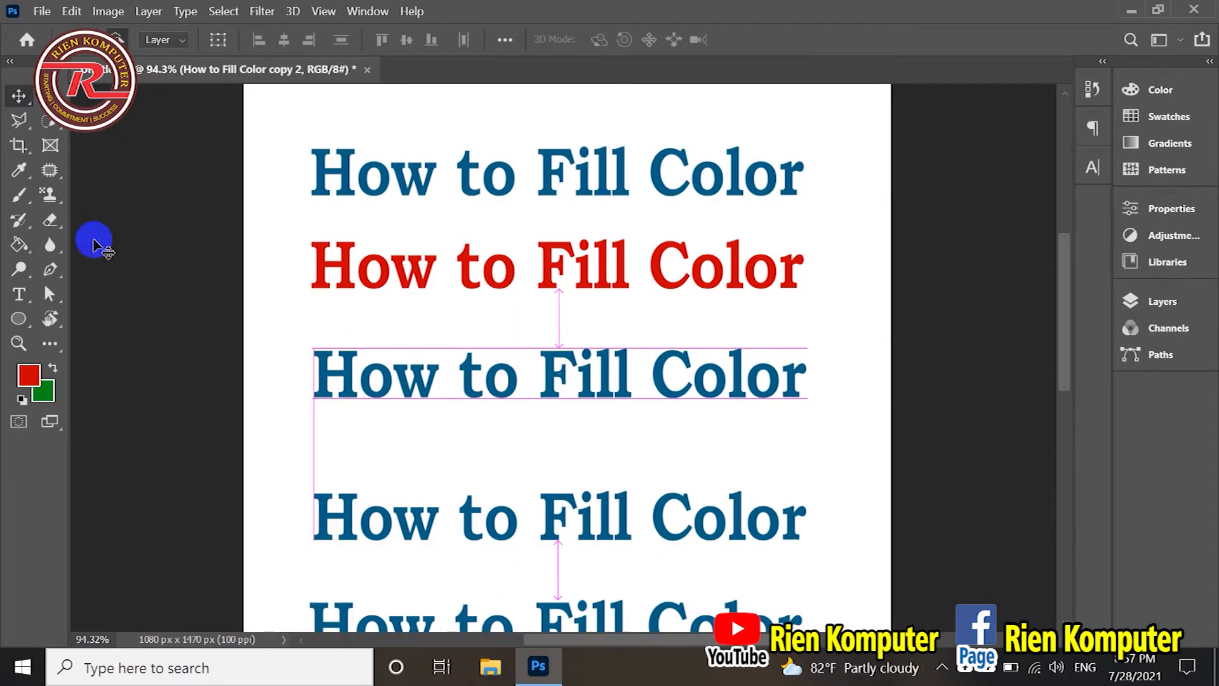
pyautogui.click(20, 246)
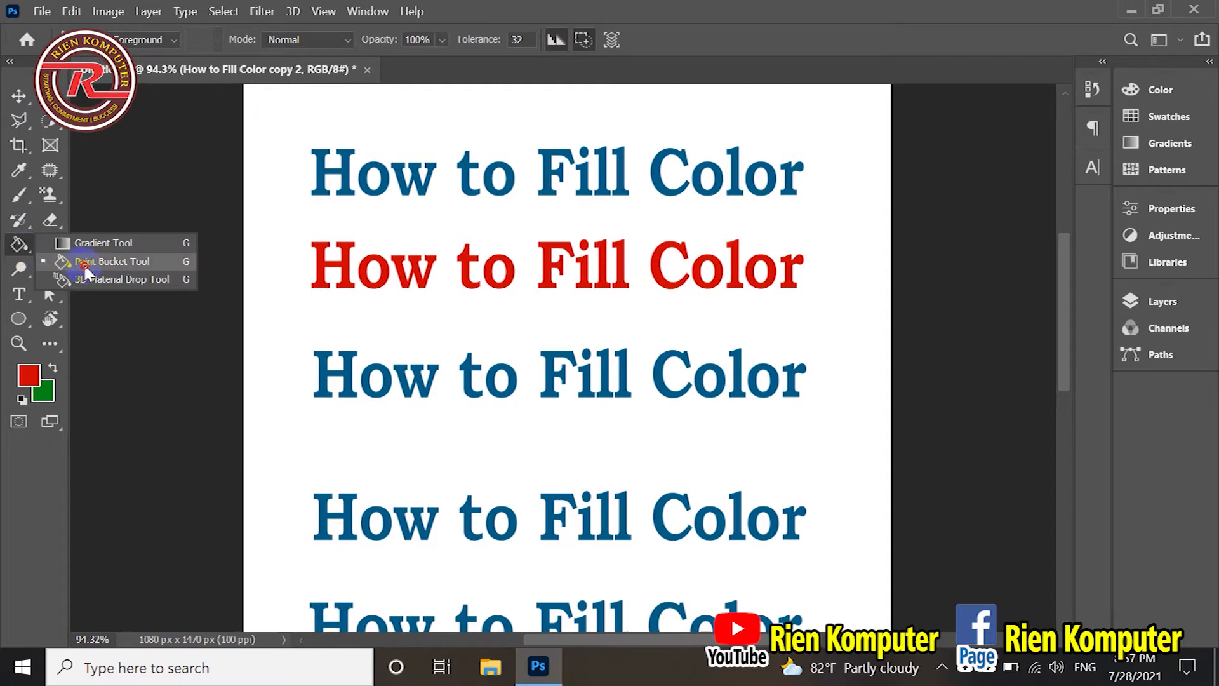
pyautogui.click(76, 257)
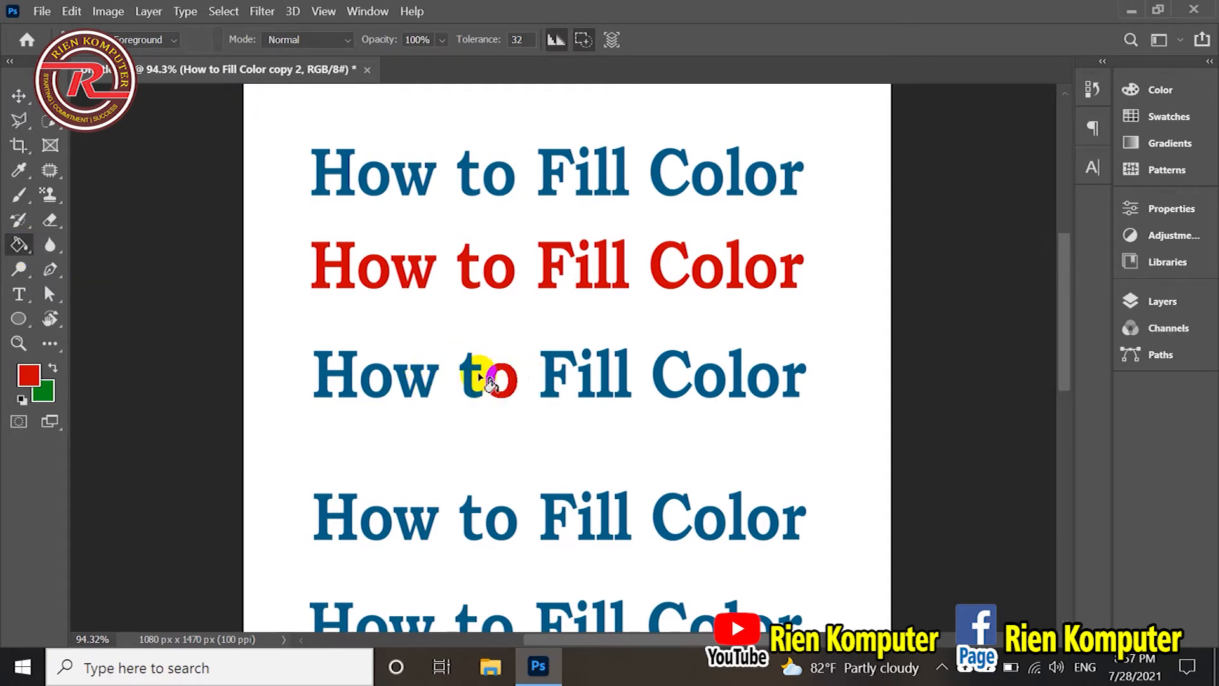
# - Set the foreground color to a dark green
pyautogui.click(31, 376)
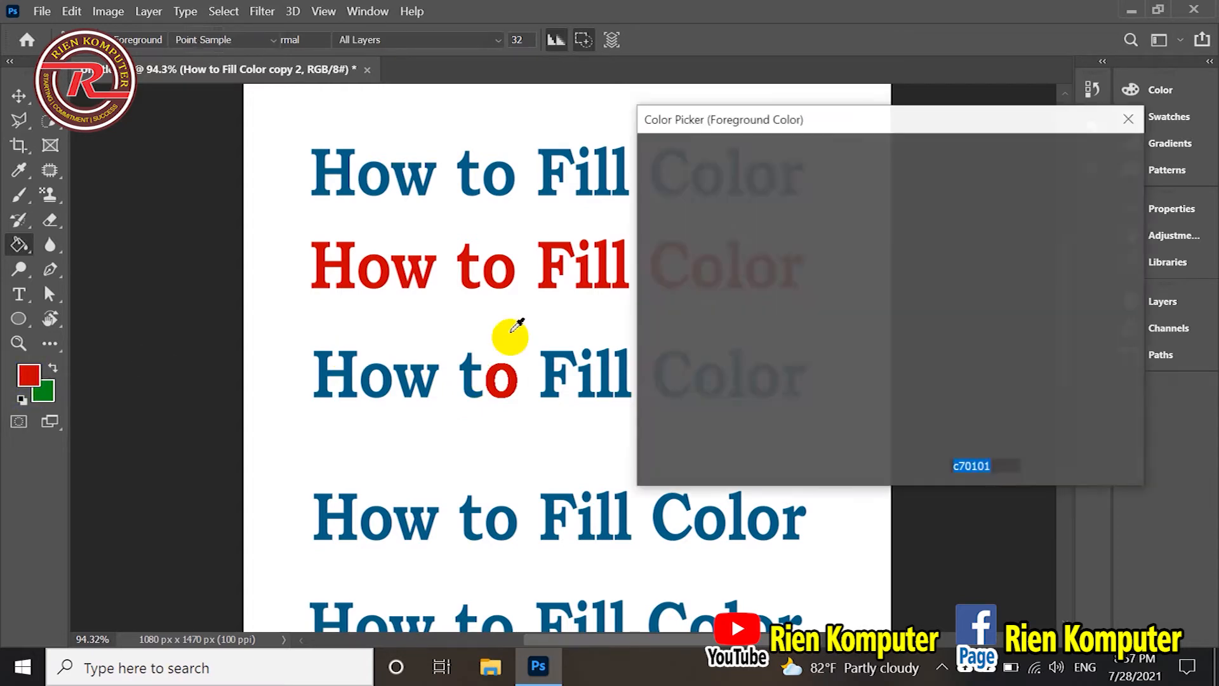
pyautogui.click(909, 319)
pyautogui.click(887, 273)
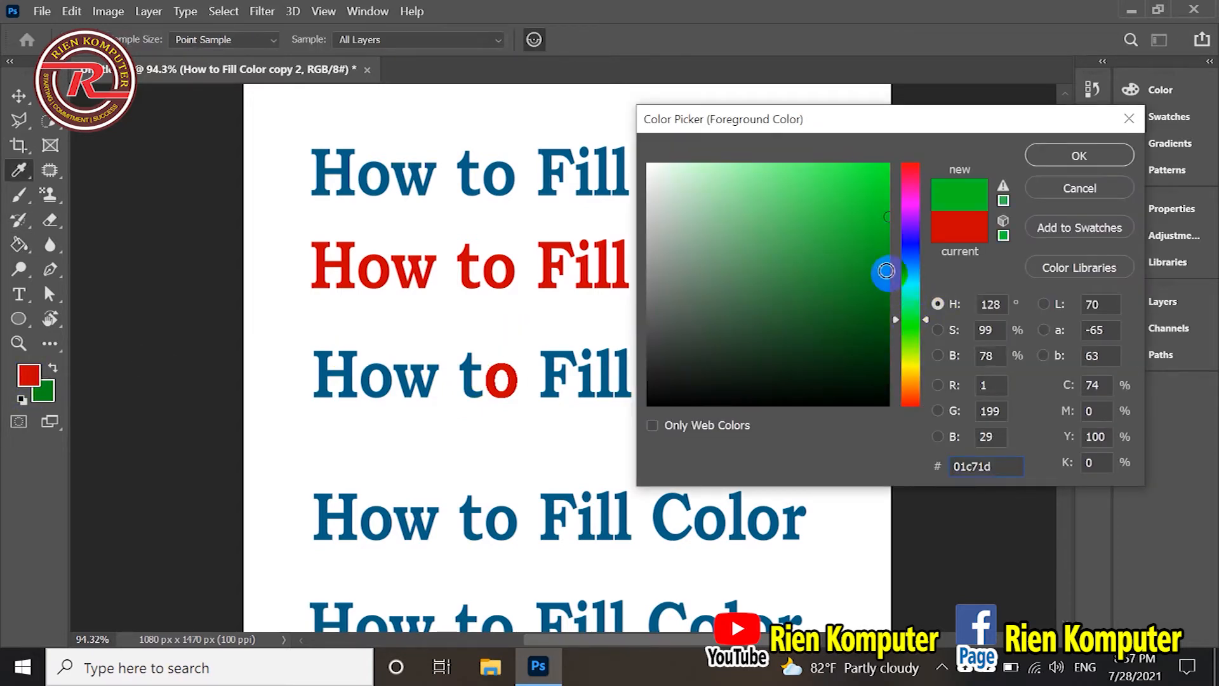
pyautogui.click(1079, 155)
# - Fill most letters of the third text line with the green foreground color, including "H", "w", "ll" and the whole word "Color"
pyautogui.click(416, 378)
pyautogui.click(347, 374)
pyautogui.click(584, 381)
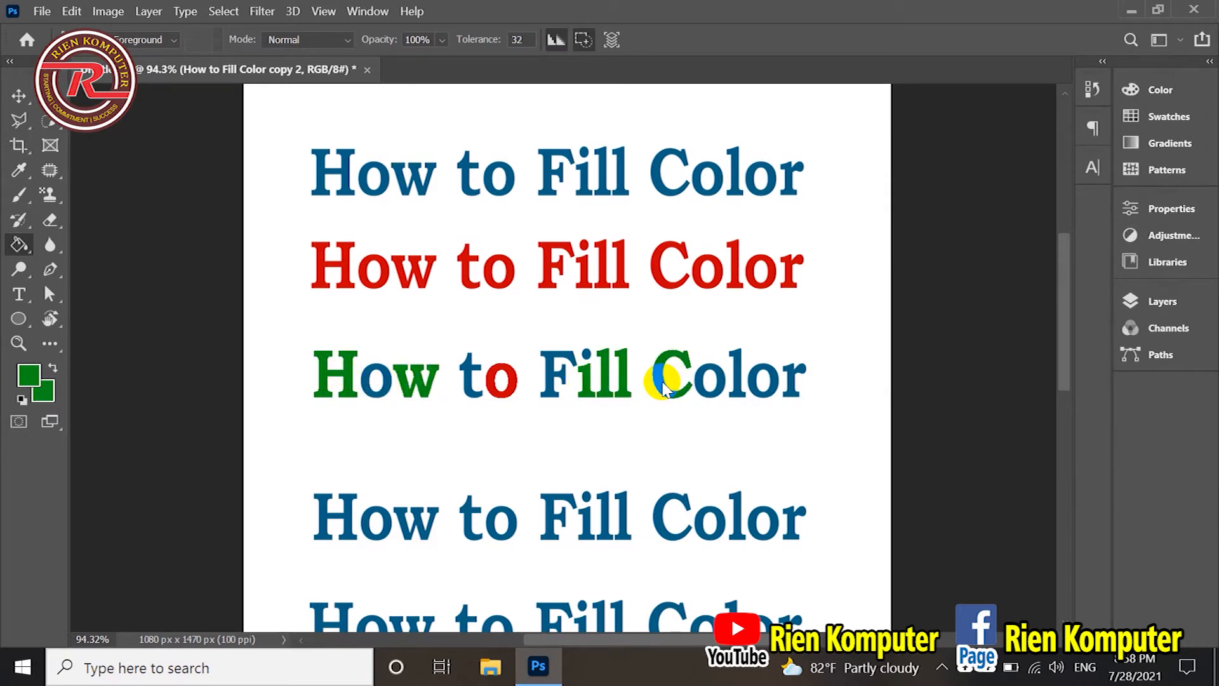
pyautogui.click(699, 384)
pyautogui.click(751, 388)
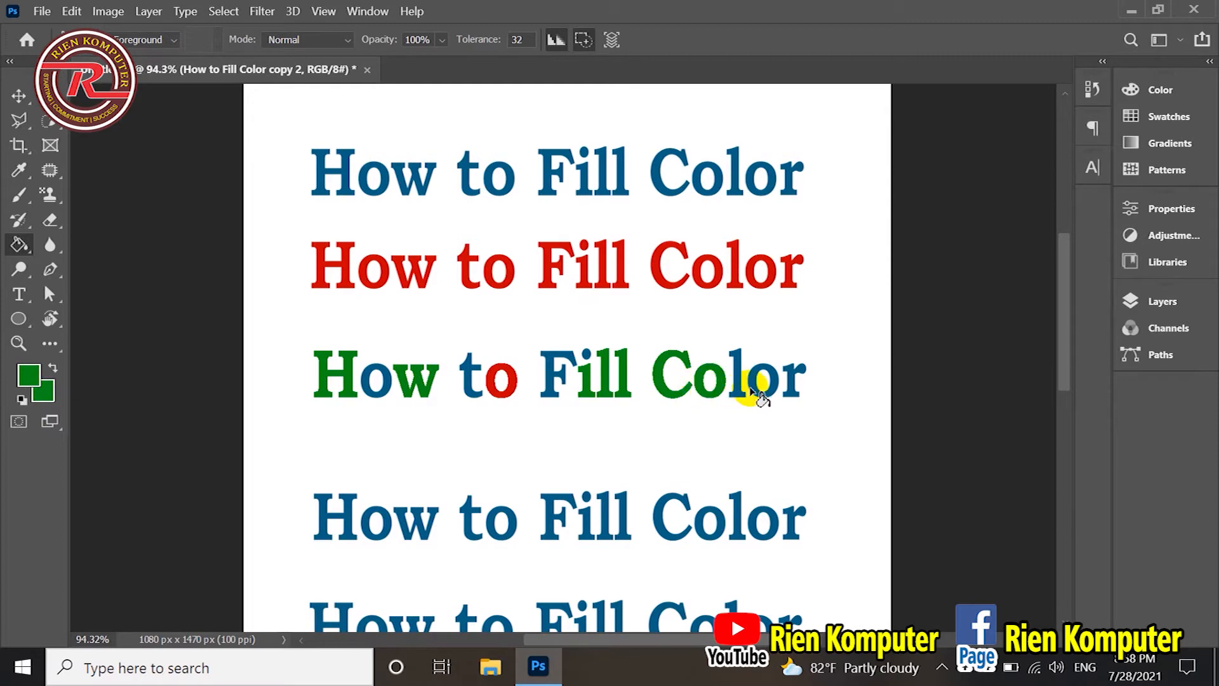
pyautogui.click(762, 387)
pyautogui.click(792, 384)
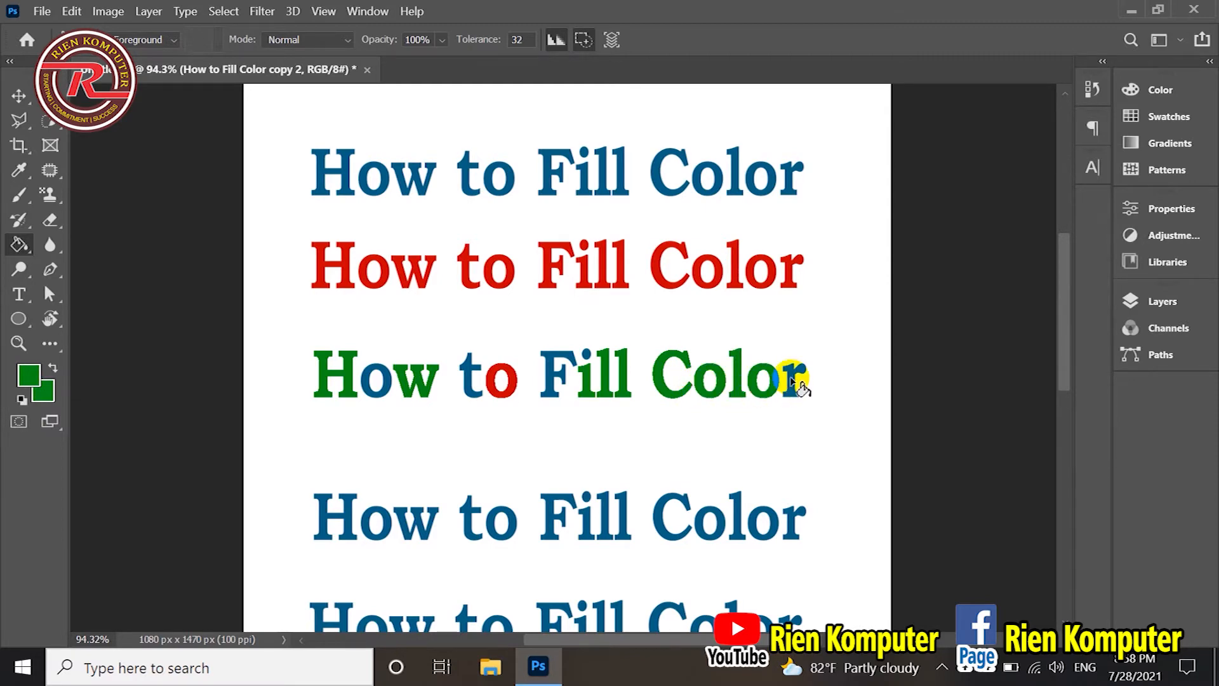
# - Activate the Gradient tool and choose the light blue to pink gradient preset from the Pinks group
pyautogui.rightClick(19, 245)
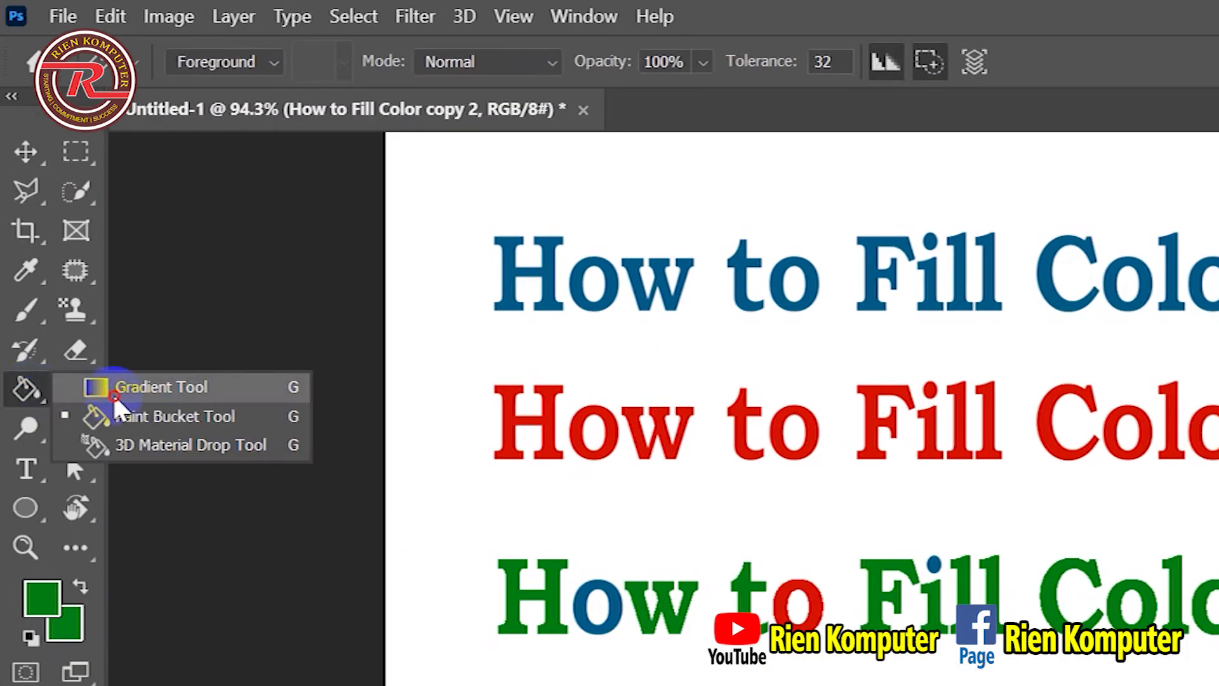
pyautogui.click(201, 386)
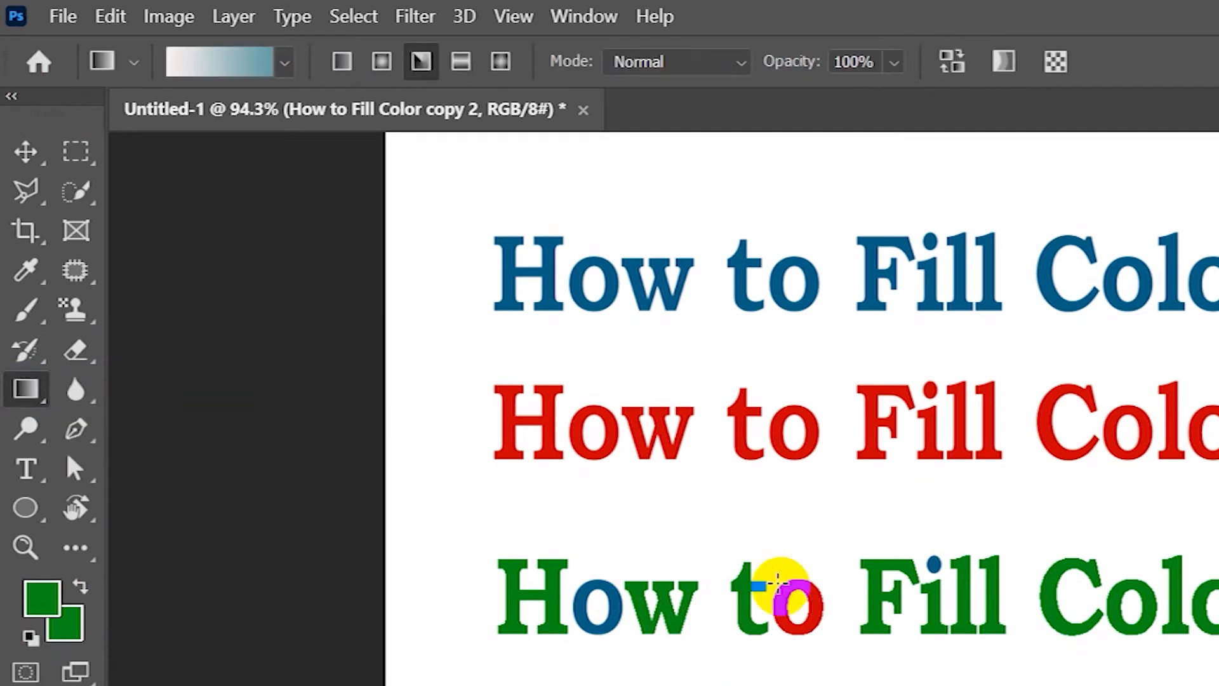
pyautogui.click(286, 62)
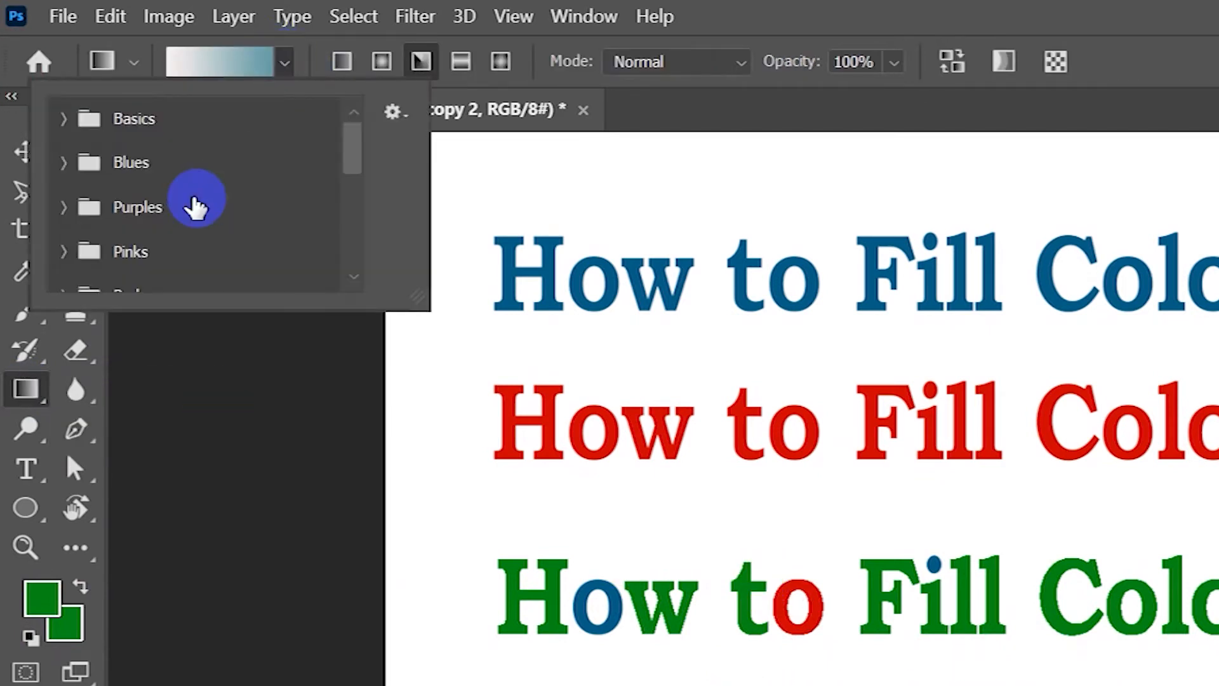
pyautogui.scroll(-5, 190, 203)
pyautogui.scroll(2, 192, 214)
pyautogui.scroll(-2, 196, 219)
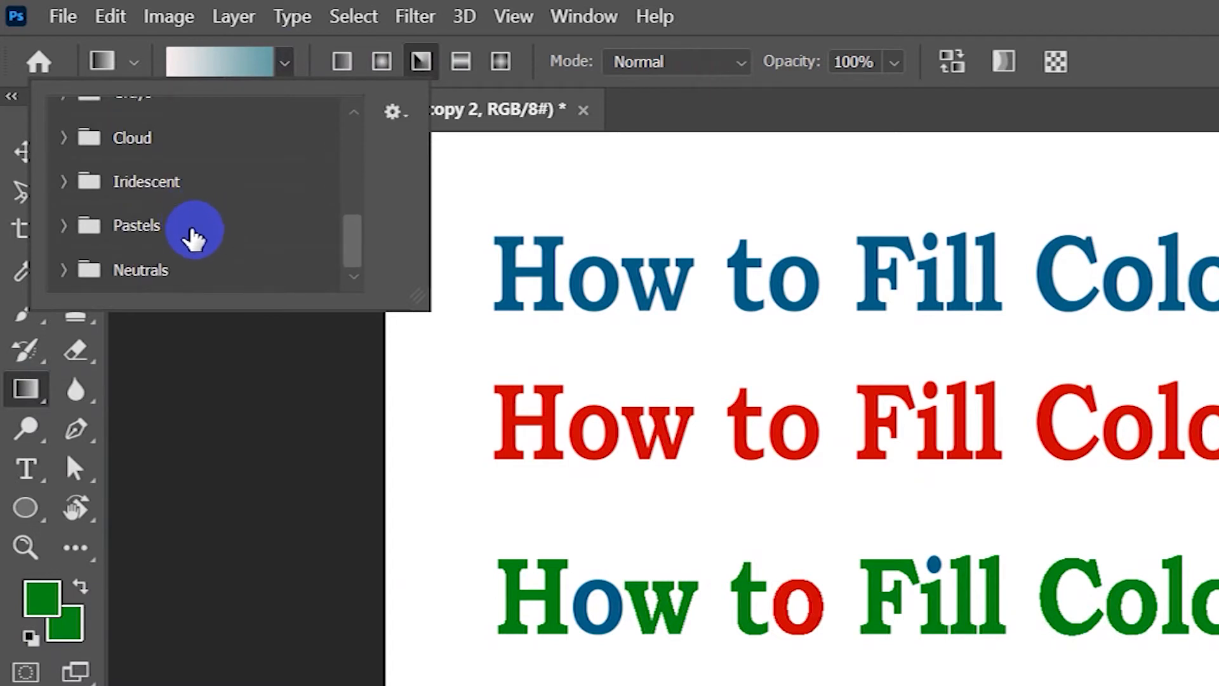
pyautogui.scroll(3, 193, 229)
pyautogui.scroll(2, 190, 237)
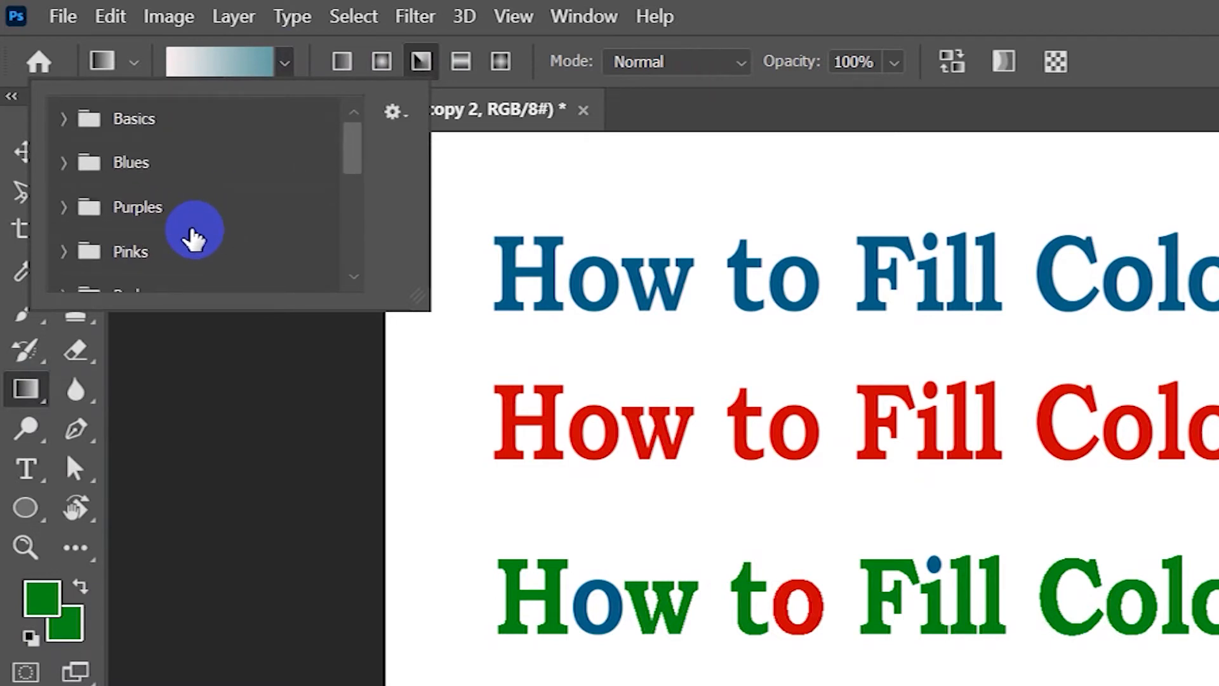
pyautogui.scroll(-2, 81, 150)
pyautogui.click(60, 154)
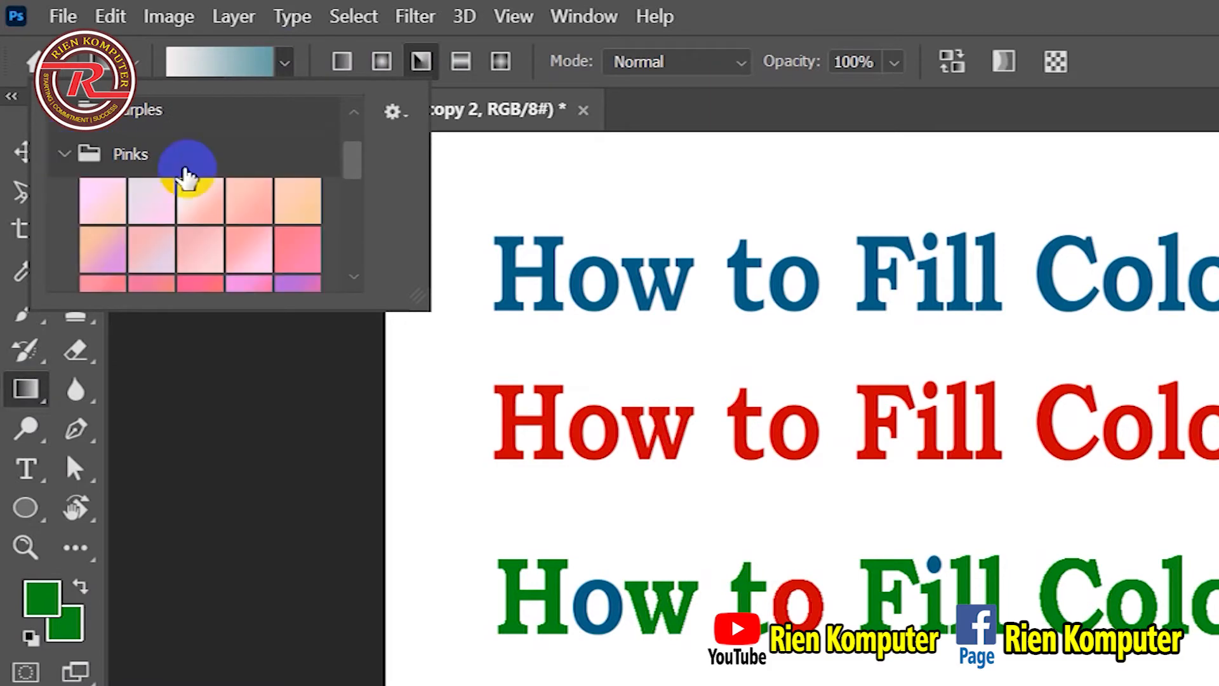
pyautogui.scroll(-2, 237, 196)
pyautogui.click(133, 265)
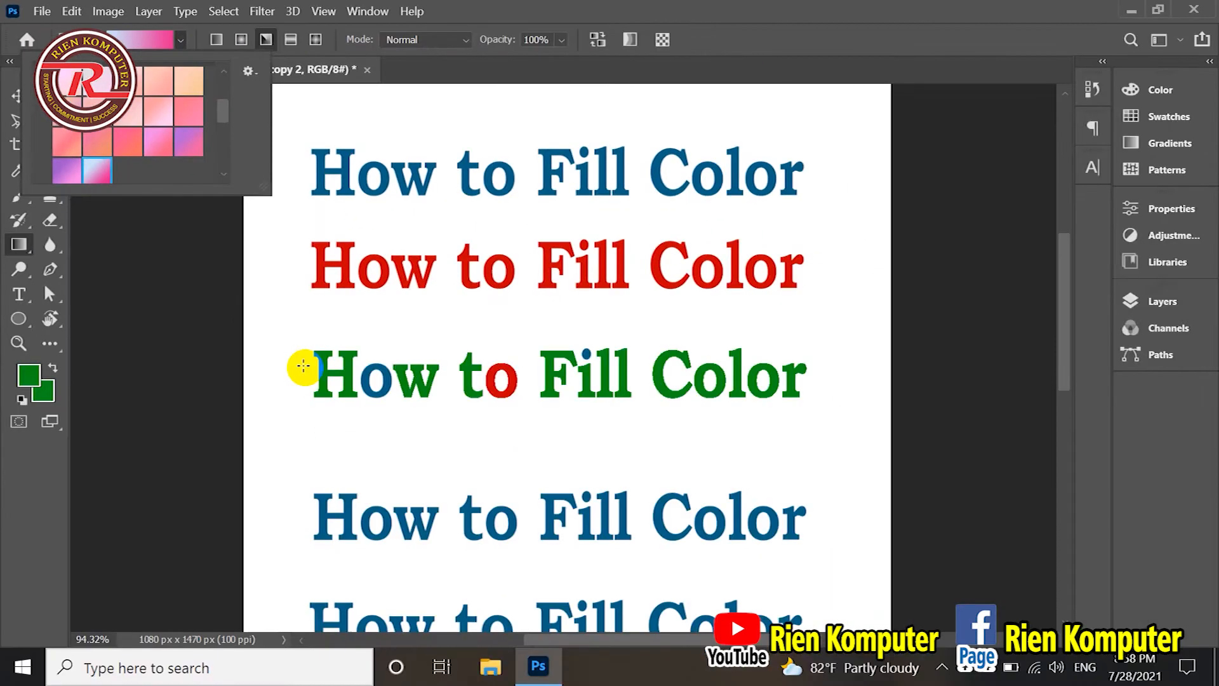
# - Try applying the gradient across the rasterized third text line without a selection, check its layer, and undo the fill
pyautogui.moveTo(479, 581); pyautogui.dragTo(1218, 608)
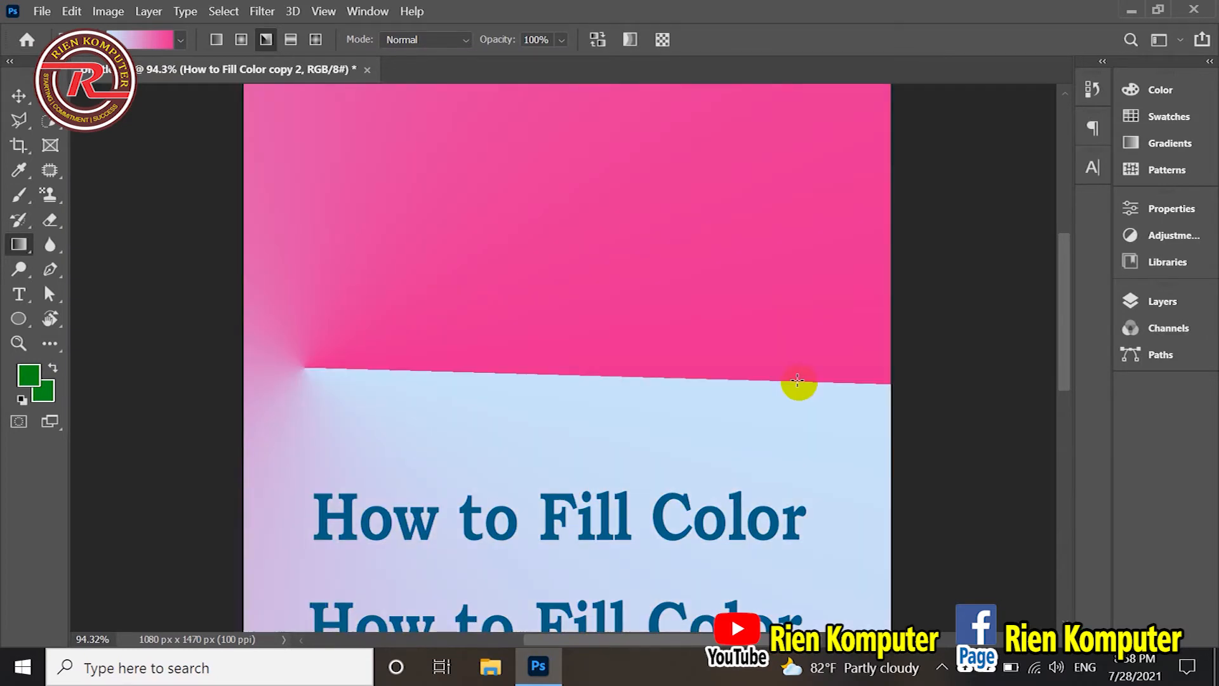
pyautogui.click(1156, 303)
pyautogui.scroll(-4, 998, 438)
pyautogui.scroll(1, 967, 453)
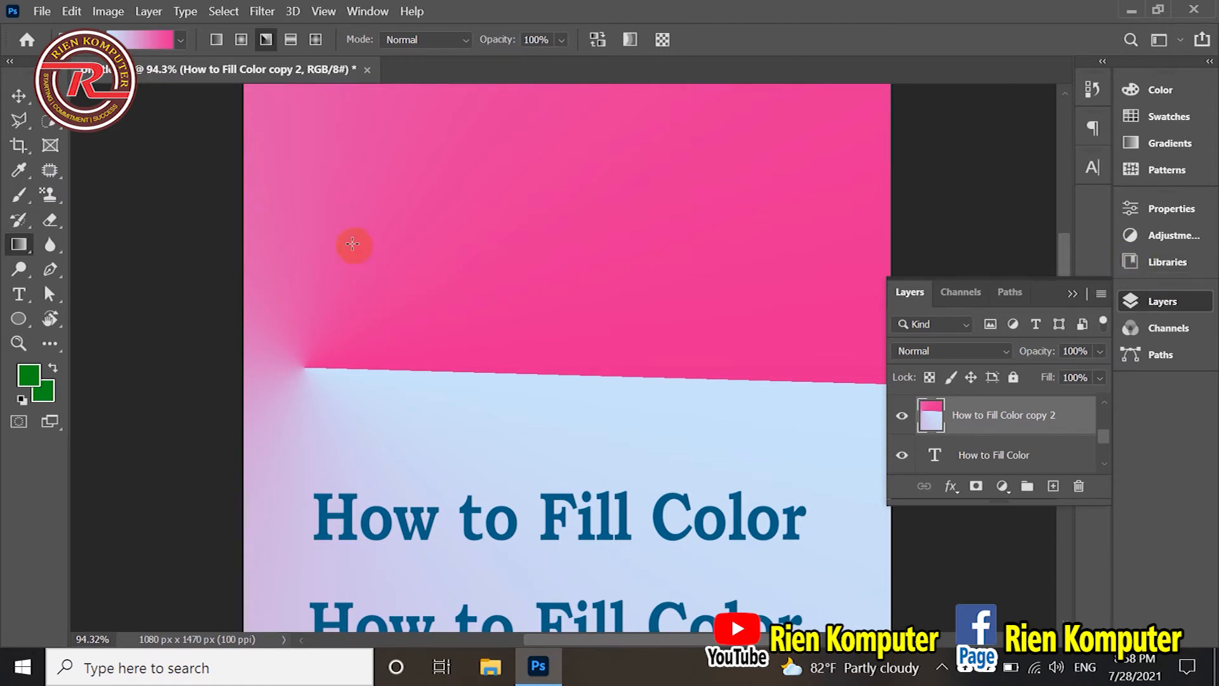
pyautogui.hotkey('ctrl', 'z')
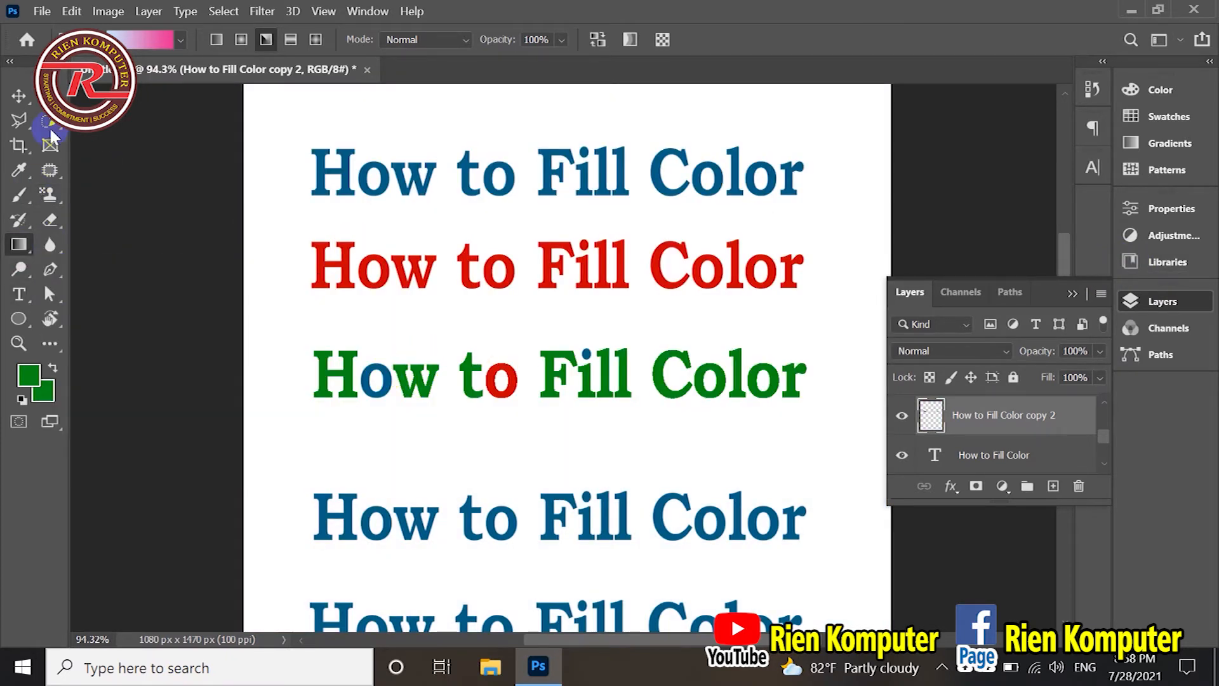
# - Load the transparency of the rasterized third text line's layer as a new selection
pyautogui.click(18, 96)
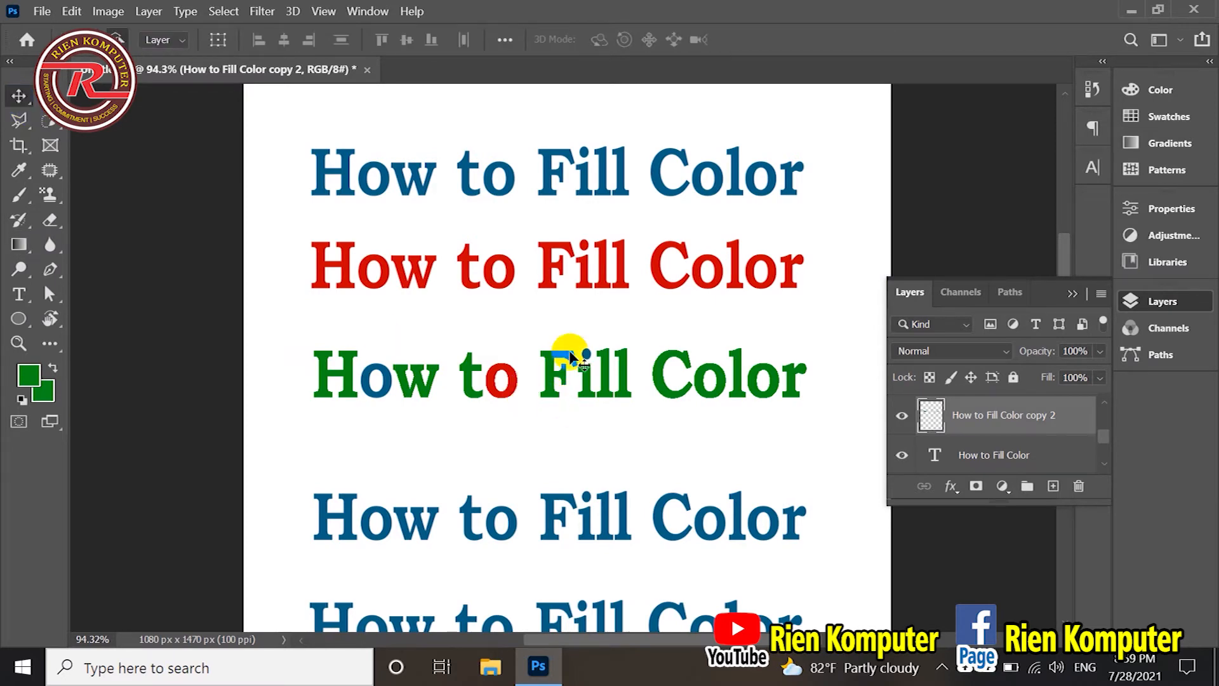
pyautogui.click(497, 377)
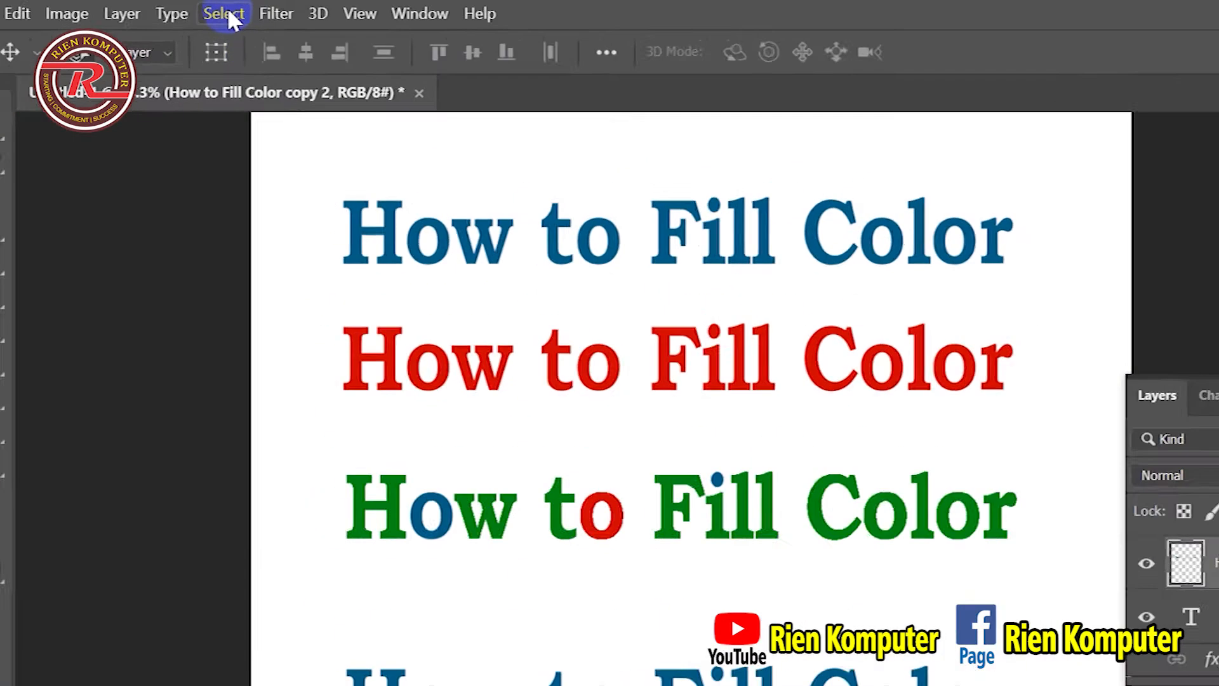
pyautogui.click(229, 12)
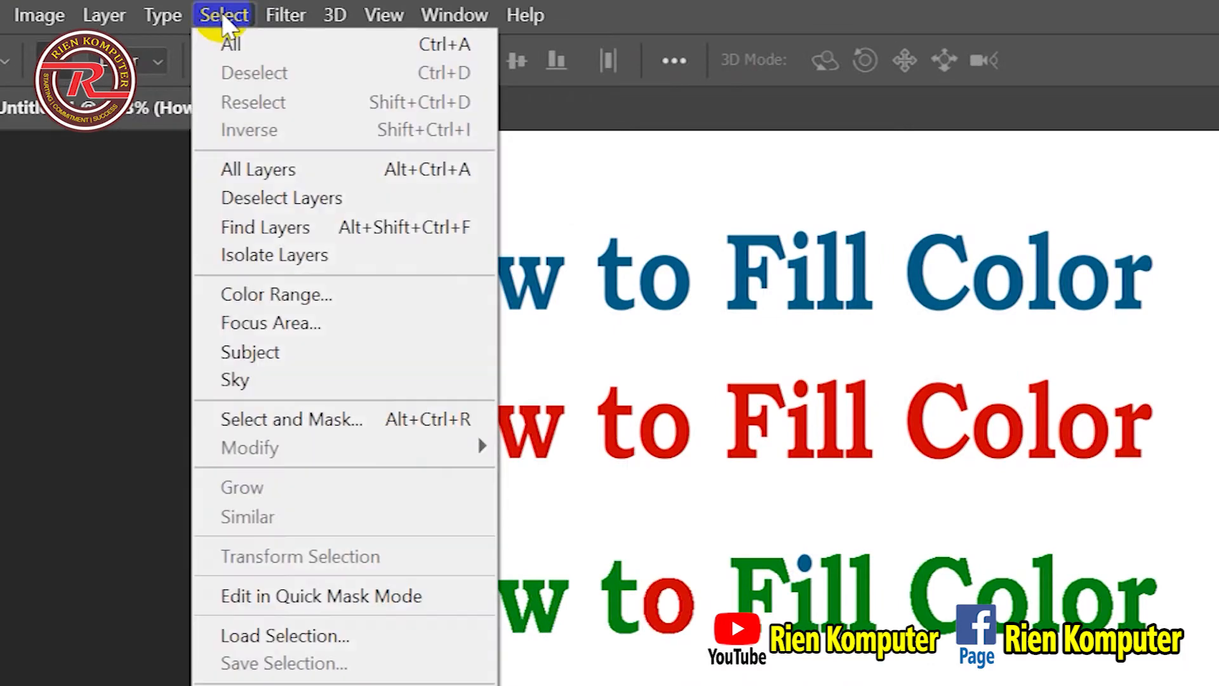
pyautogui.click(363, 631)
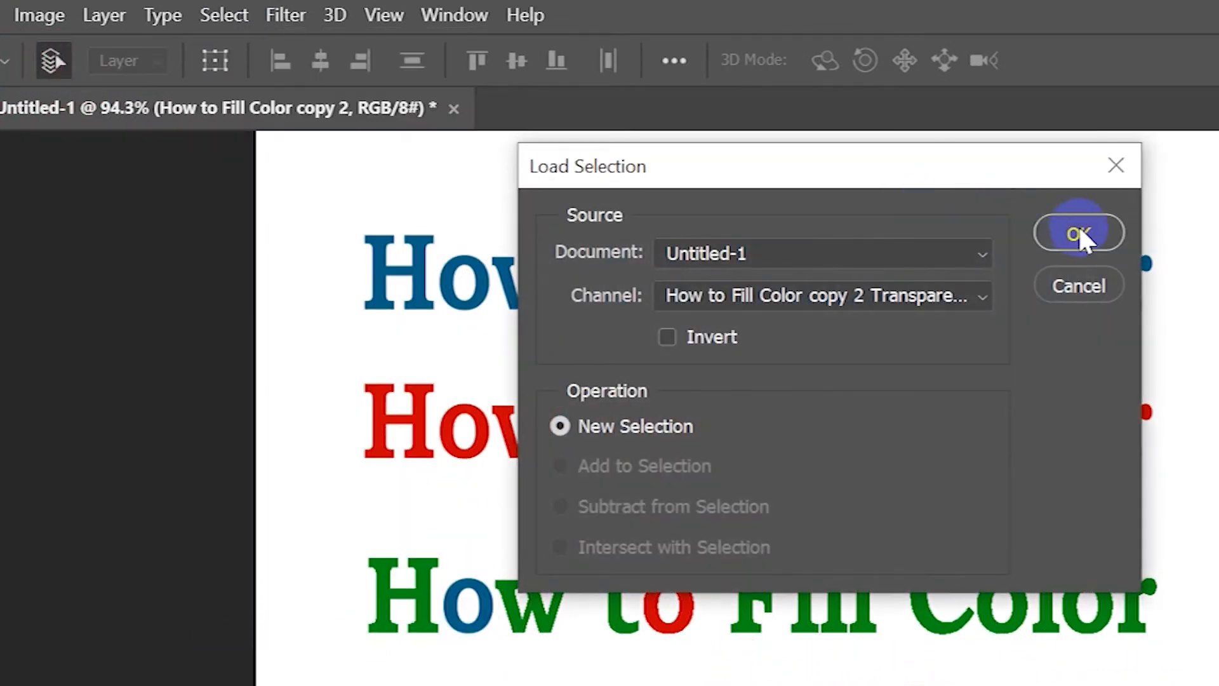
pyautogui.click(1082, 237)
pyautogui.click(2, 273)
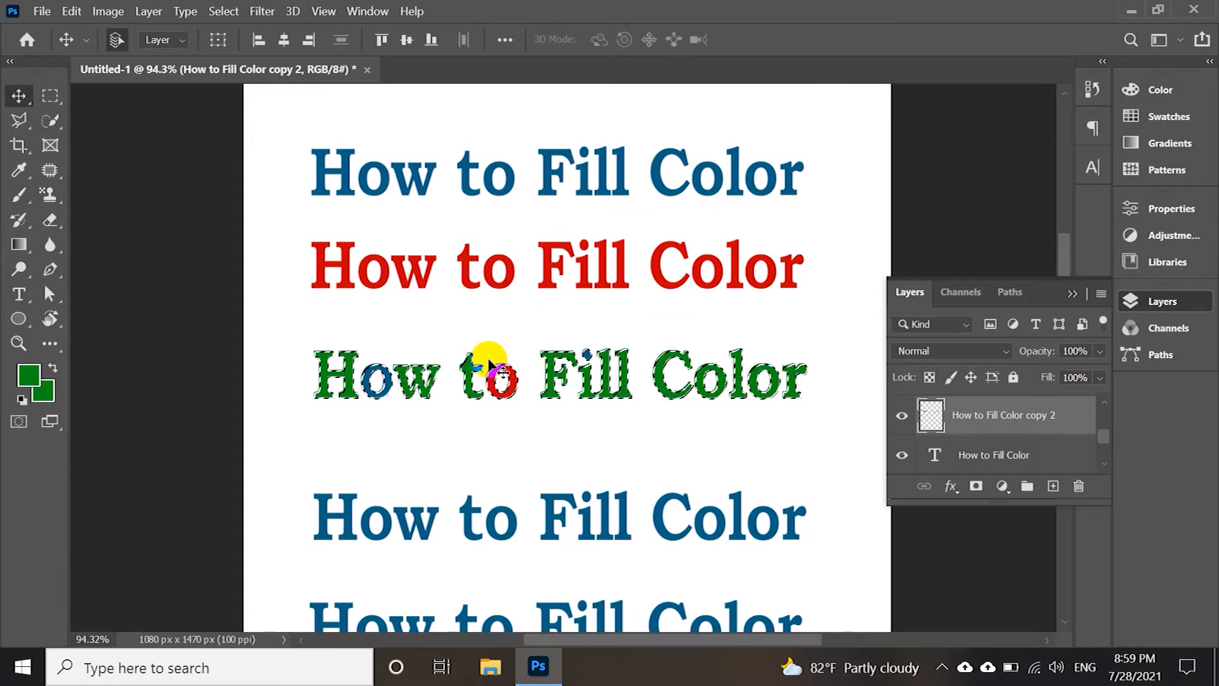
# - Fill the selected third text line with the blue to pink gradient in the angle style
pyautogui.click(22, 242)
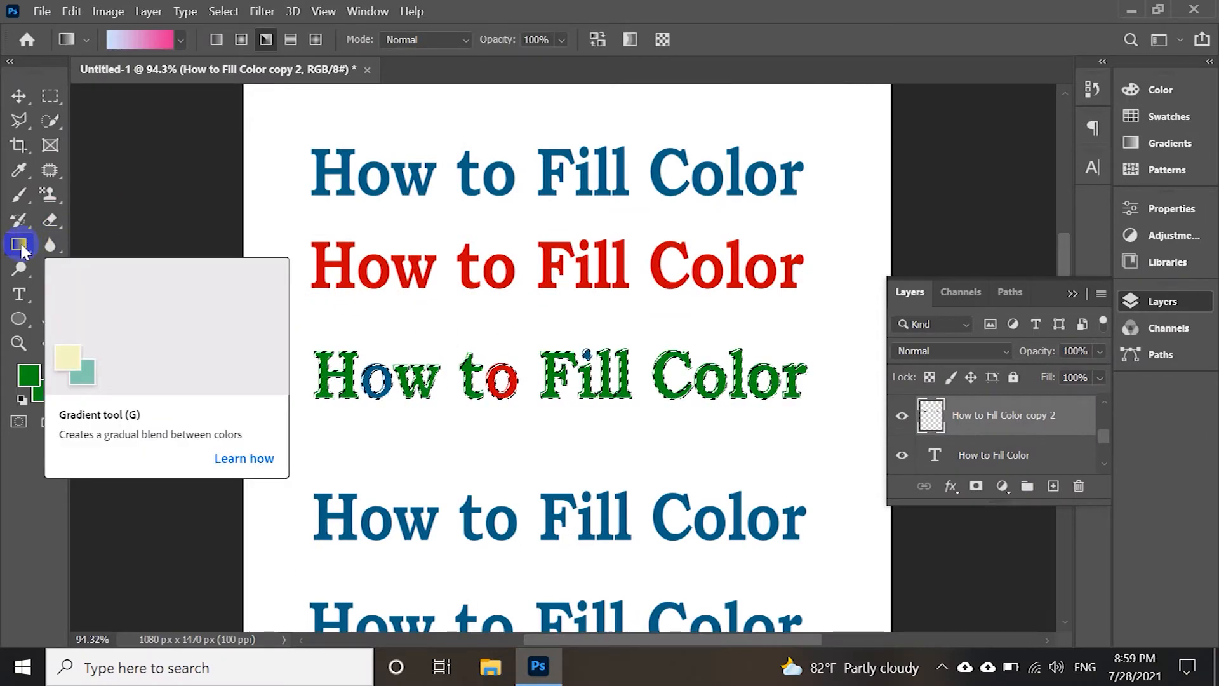
pyautogui.click(180, 40)
pyautogui.moveTo(343, 386); pyautogui.dragTo(723, 391)
pyautogui.moveTo(345, 379); pyautogui.dragTo(382, 380)
pyautogui.click(315, 39)
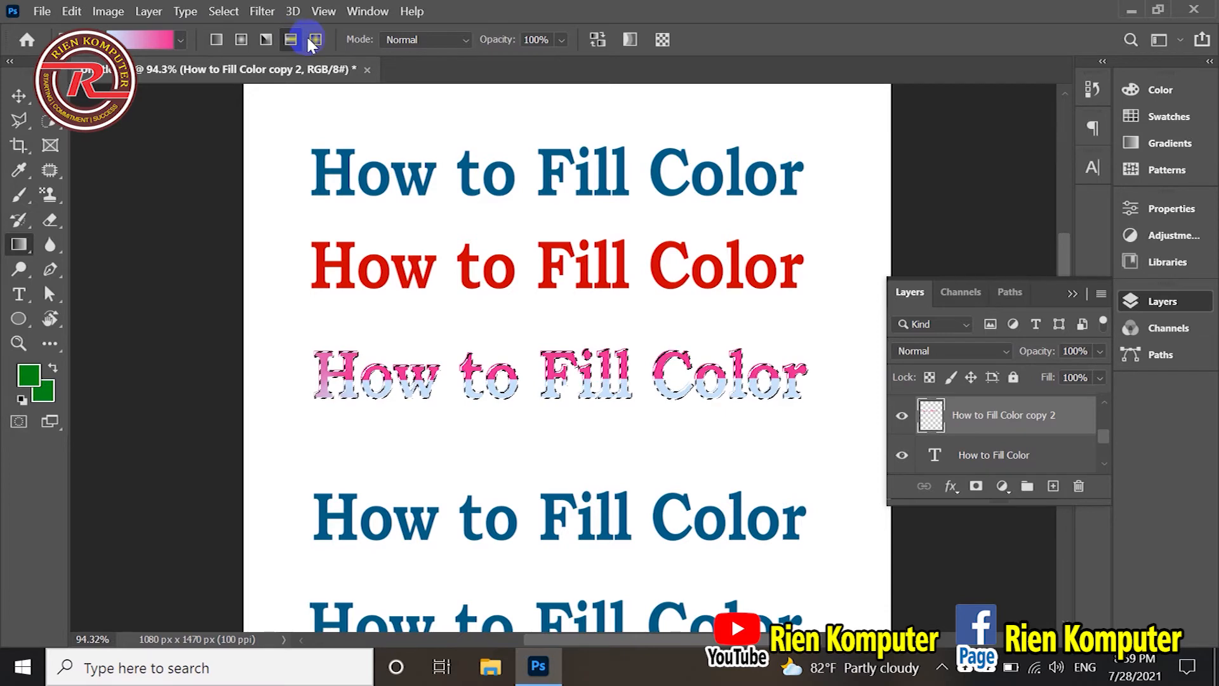
# - Refill the selected letters with the linear gradient style, blending from light blue at their tops to pink at their bases
pyautogui.click(216, 40)
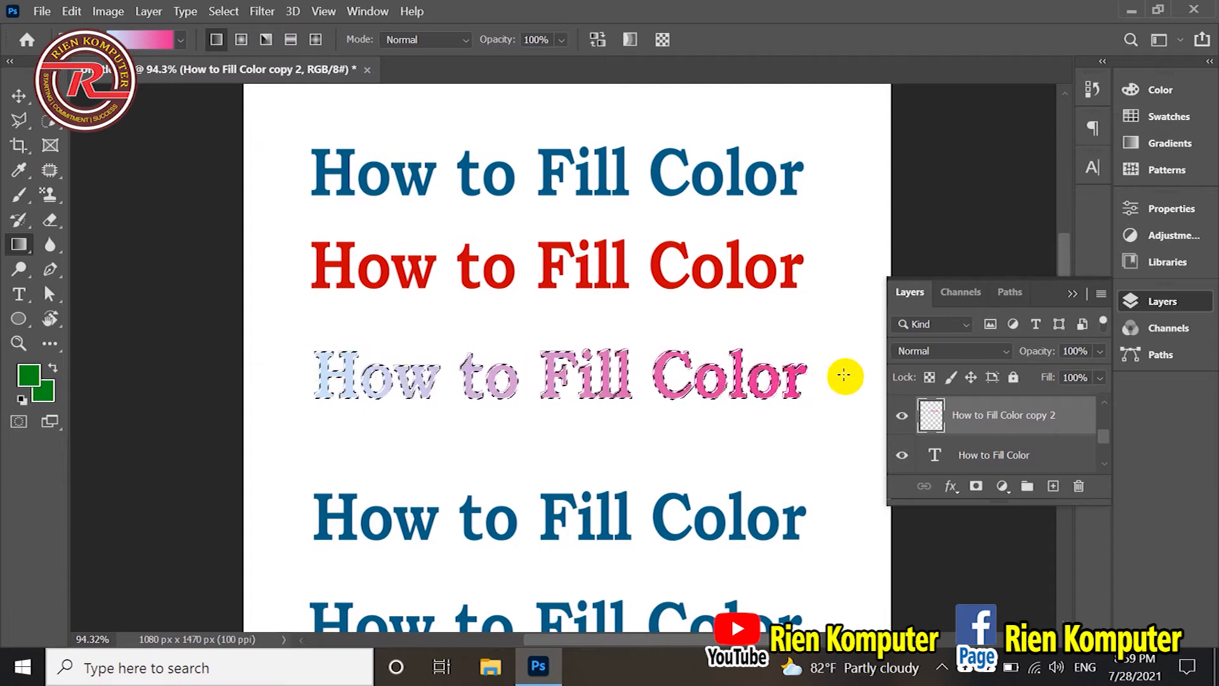
pyautogui.moveTo(800, 381); pyautogui.dragTo(565, 393)
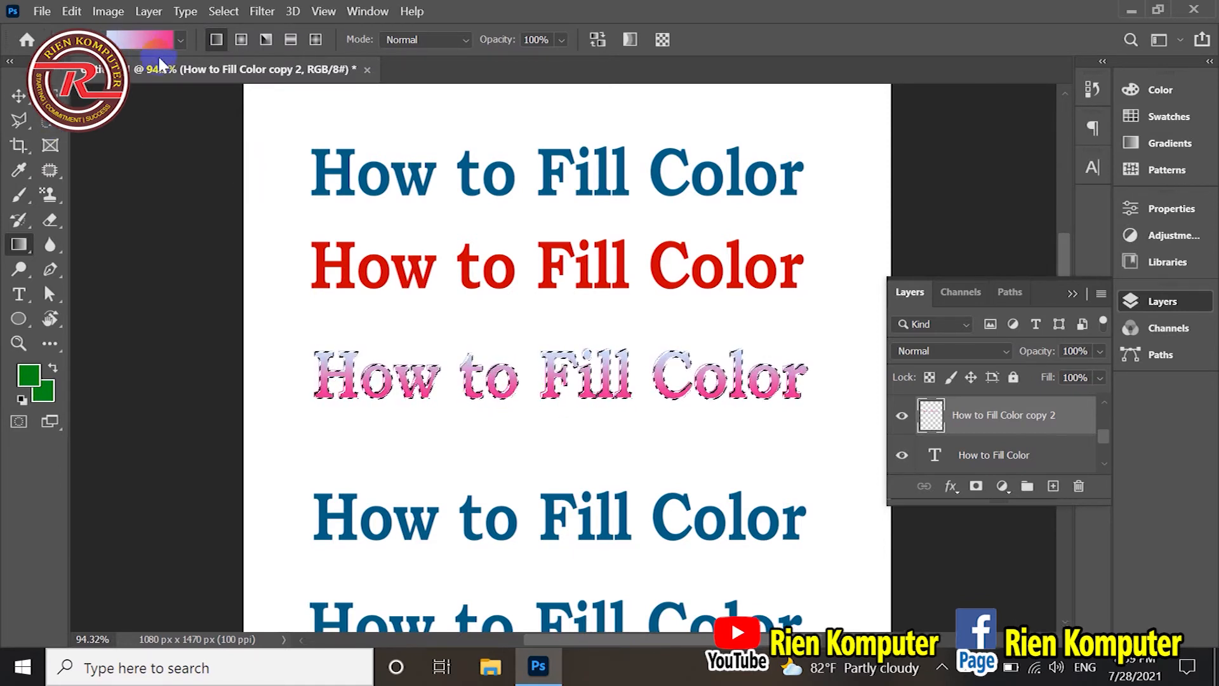
pyautogui.click(181, 39)
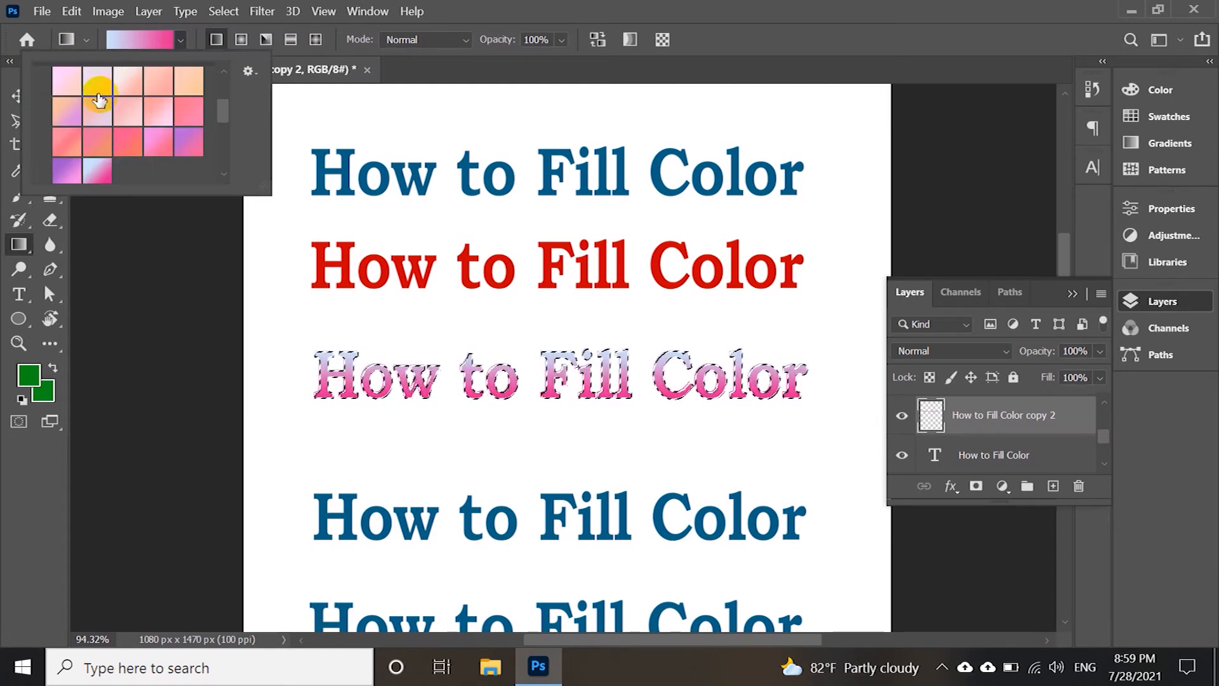
pyautogui.scroll(2, 100, 100)
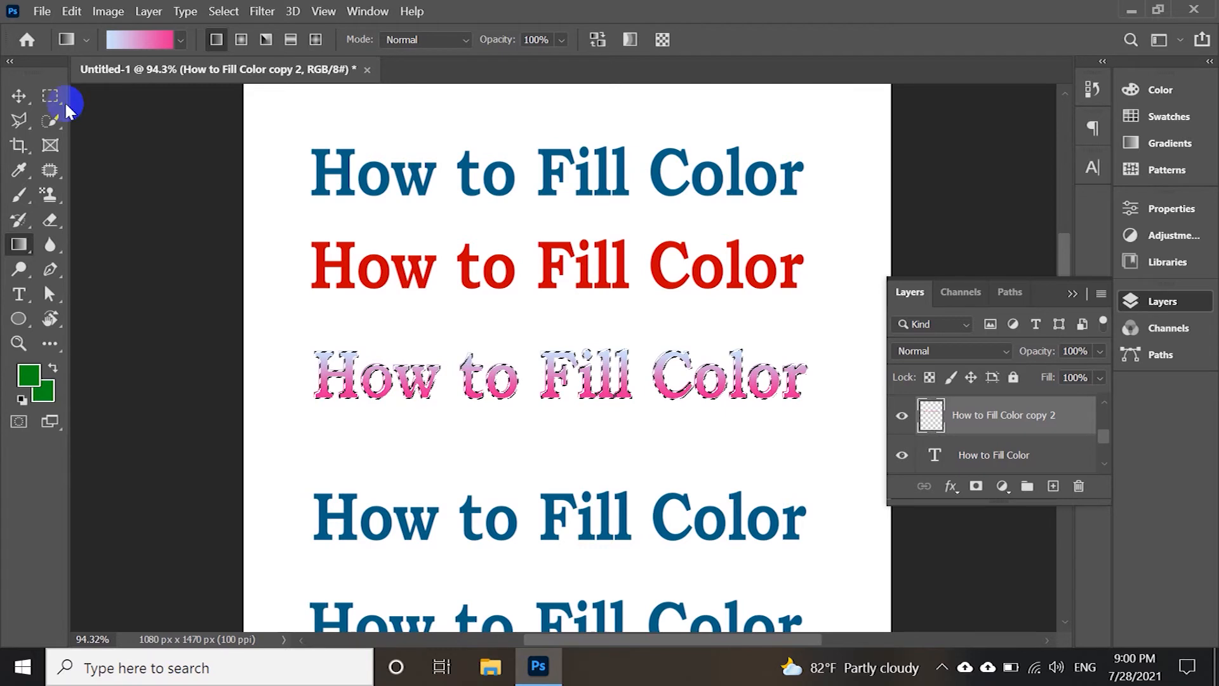
# - Add a Color Overlay layer style to the next blue text line below the gradient-filled one, keeping the text in view
pyautogui.click(18, 95)
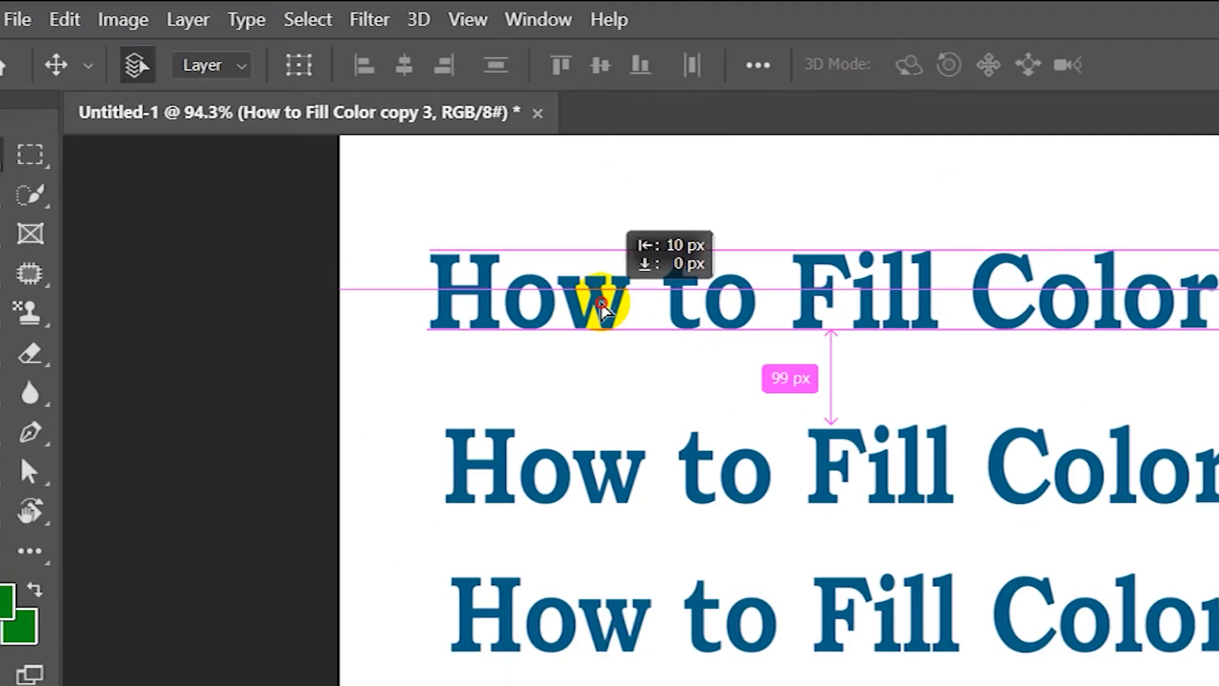
pyautogui.click(149, 10)
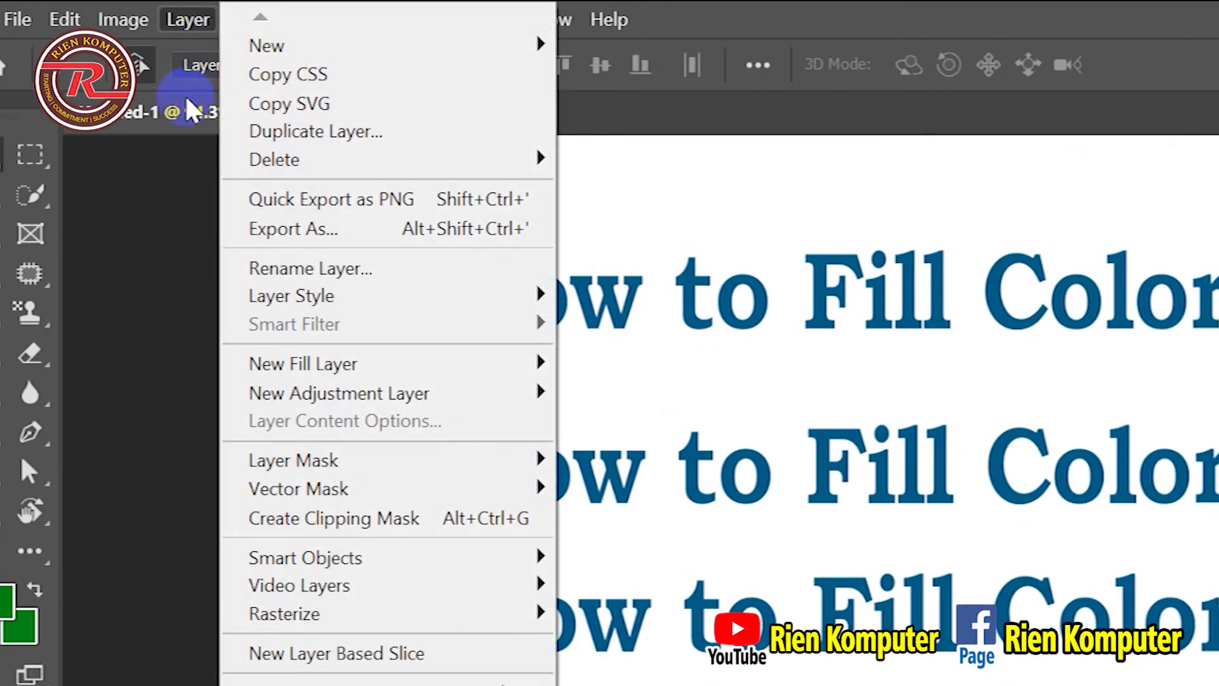
pyautogui.moveTo(279, 184)
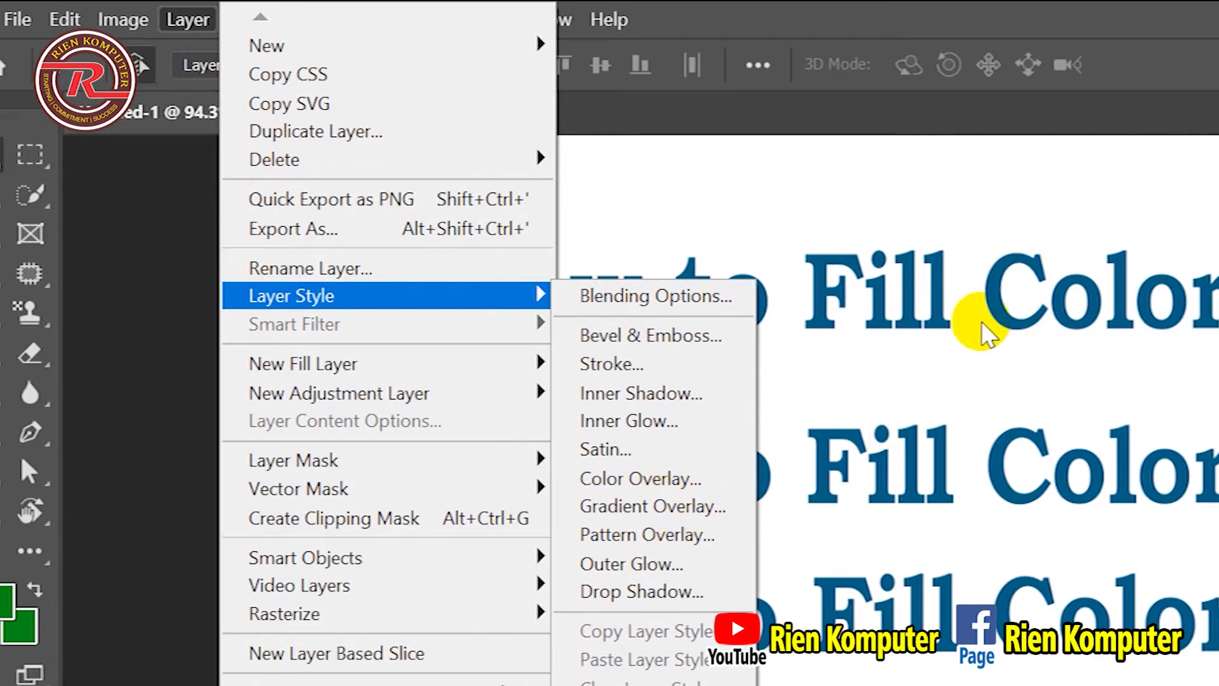
pyautogui.click(654, 488)
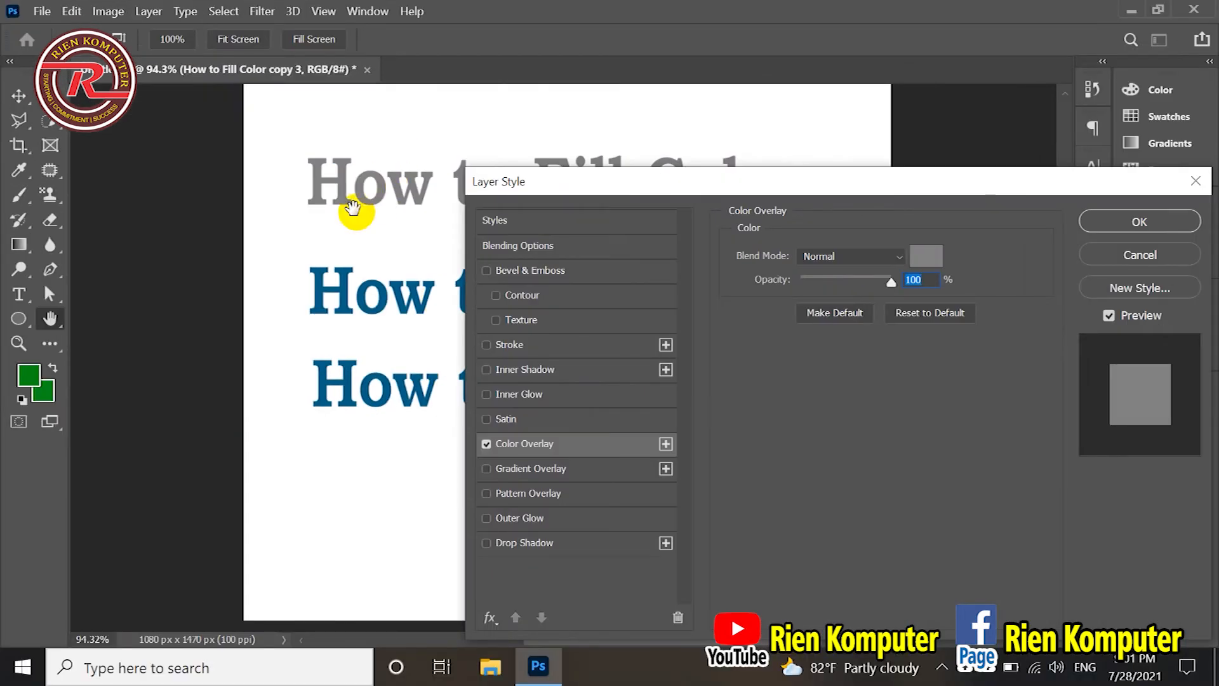
pyautogui.moveTo(779, 179); pyautogui.dragTo(801, 124)
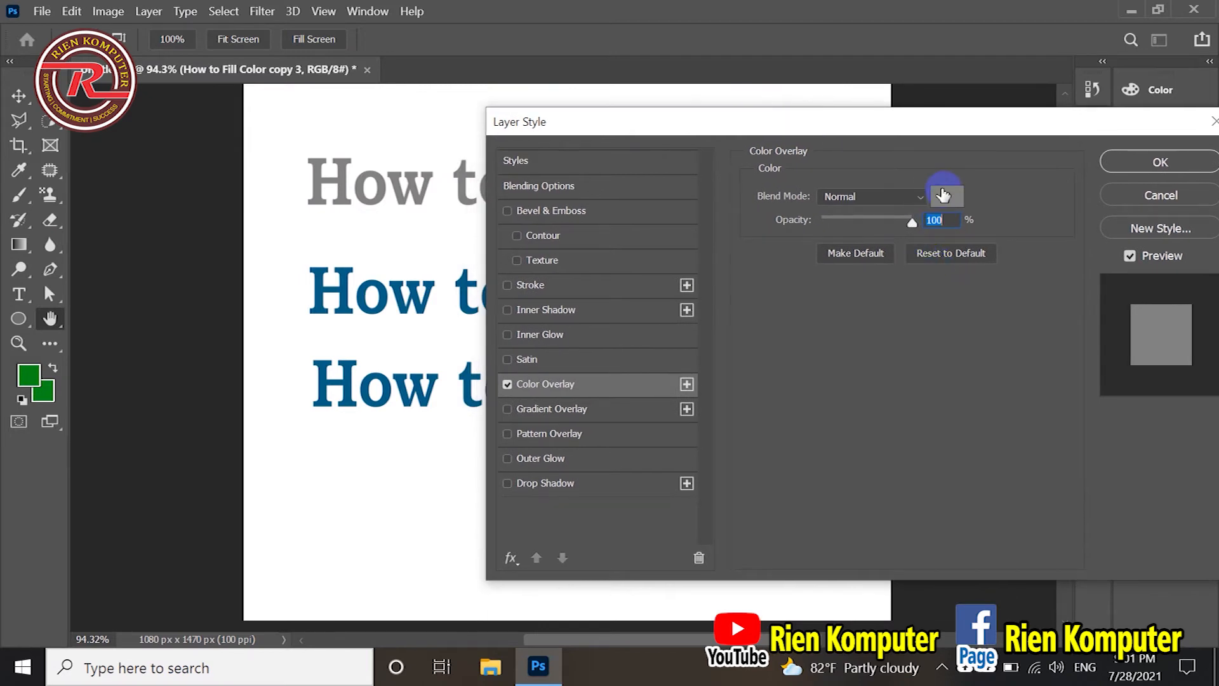
# - Set the Color Overlay color to the ochre #bb8901
pyautogui.click(952, 196)
pyautogui.moveTo(871, 189); pyautogui.dragTo(889, 255)
pyautogui.moveTo(912, 312); pyautogui.dragTo(912, 377)
pyautogui.moveTo(887, 251); pyautogui.dragTo(887, 228)
pyautogui.click(1028, 158)
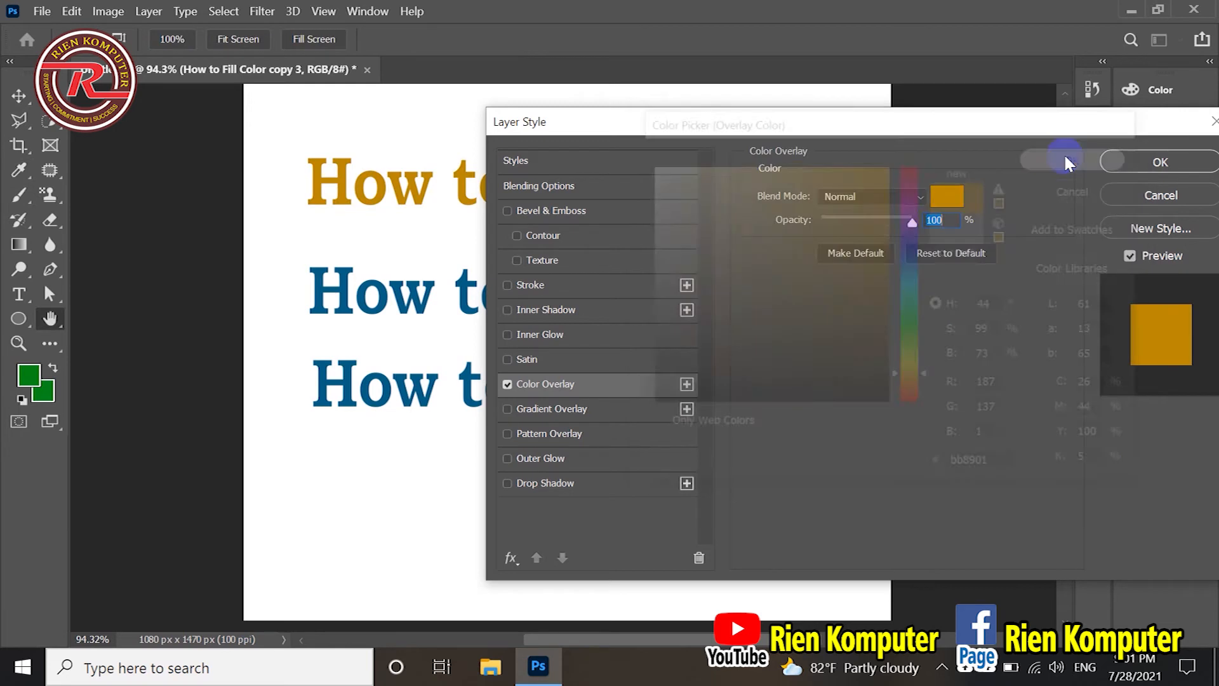
# - Try the Color Overlay at 24% opacity and restore it to 100%
pyautogui.click(913, 222)
pyautogui.moveTo(913, 224); pyautogui.dragTo(844, 227)
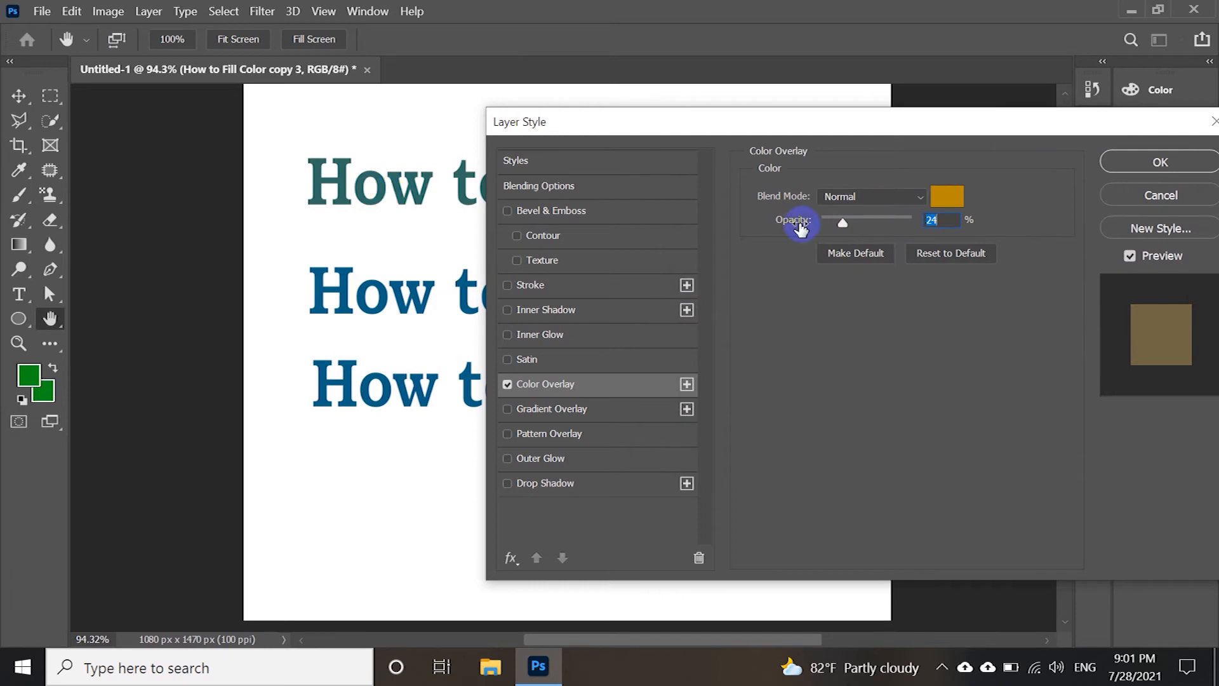
pyautogui.moveTo(857, 227); pyautogui.dragTo(944, 221)
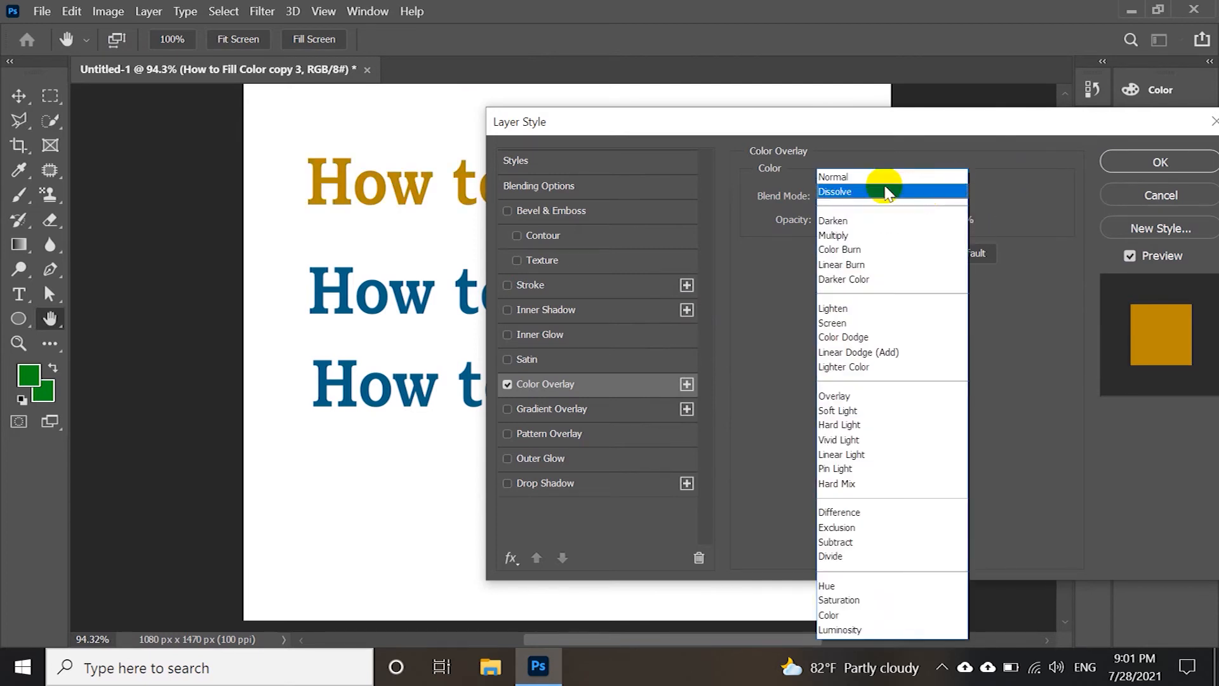
# - Try the Lighten, Color Burn and Screen blend modes on the Color Overlay and return it to Normal
pyautogui.click(886, 178)
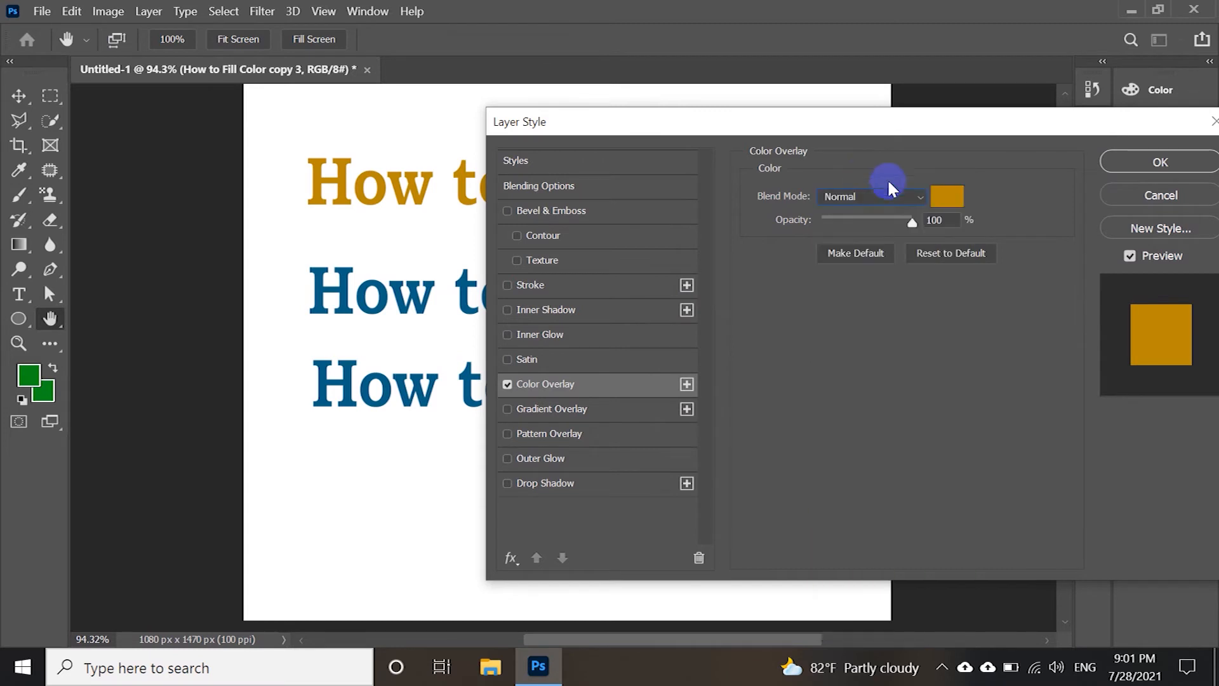
pyautogui.click(915, 200)
pyautogui.click(863, 313)
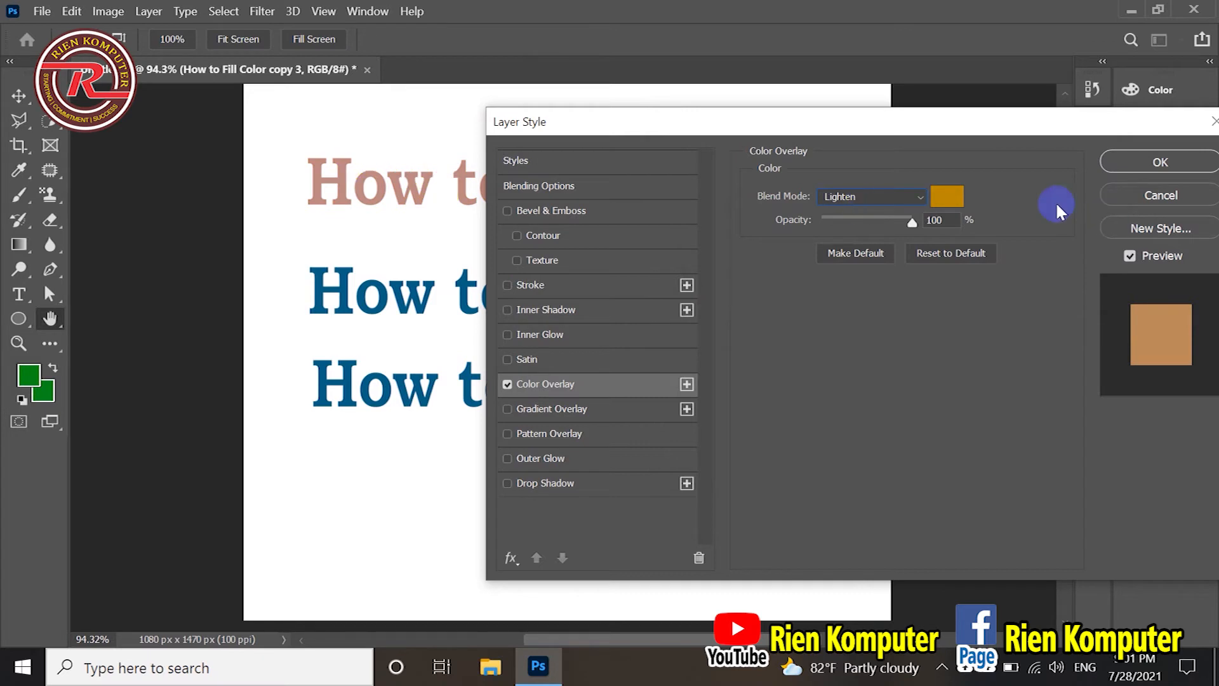
pyautogui.click(897, 199)
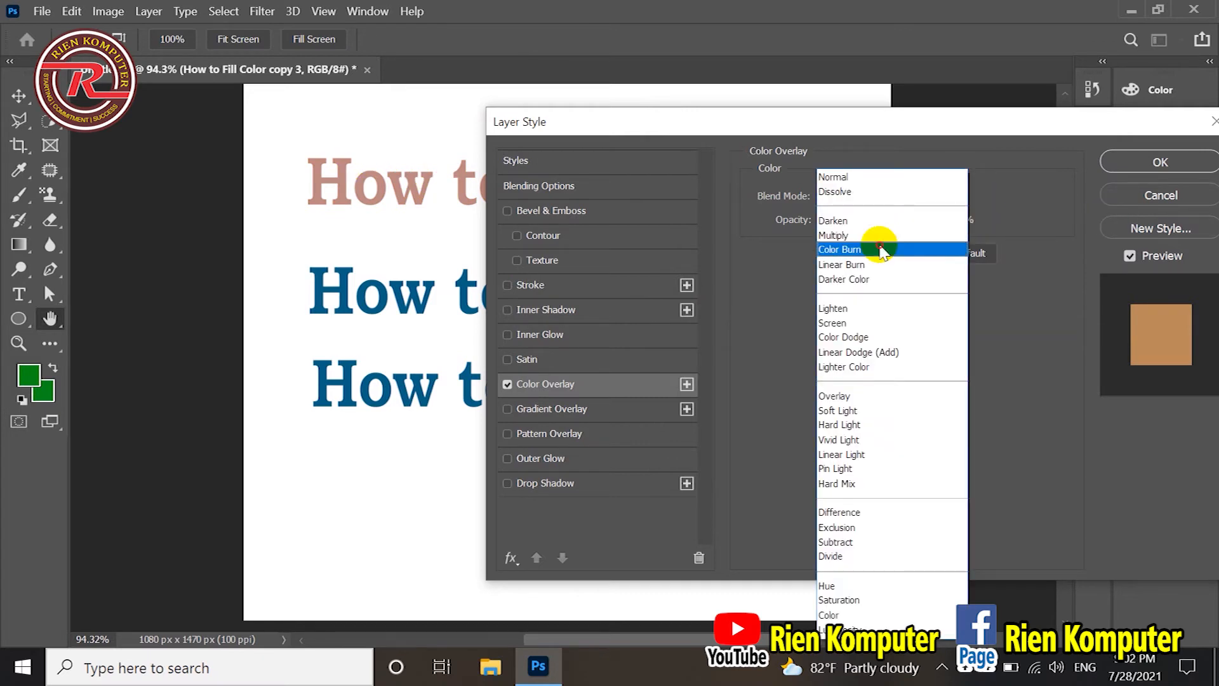
pyautogui.click(880, 245)
pyautogui.click(896, 197)
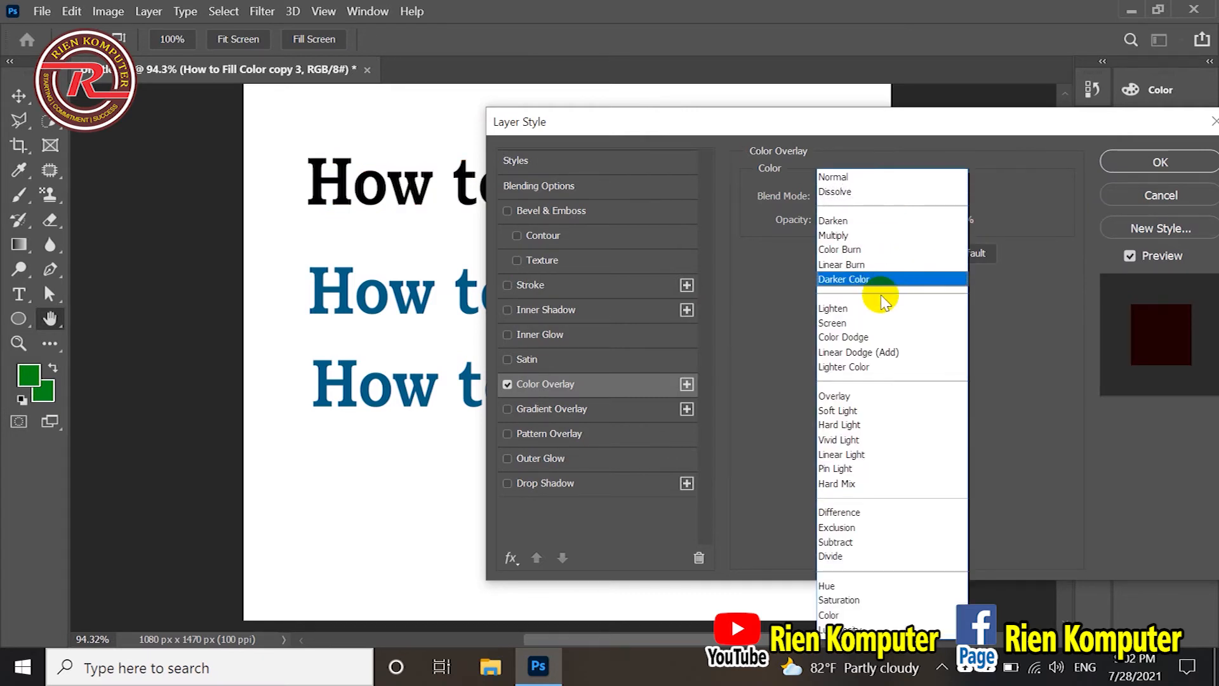
pyautogui.click(867, 321)
pyautogui.click(896, 197)
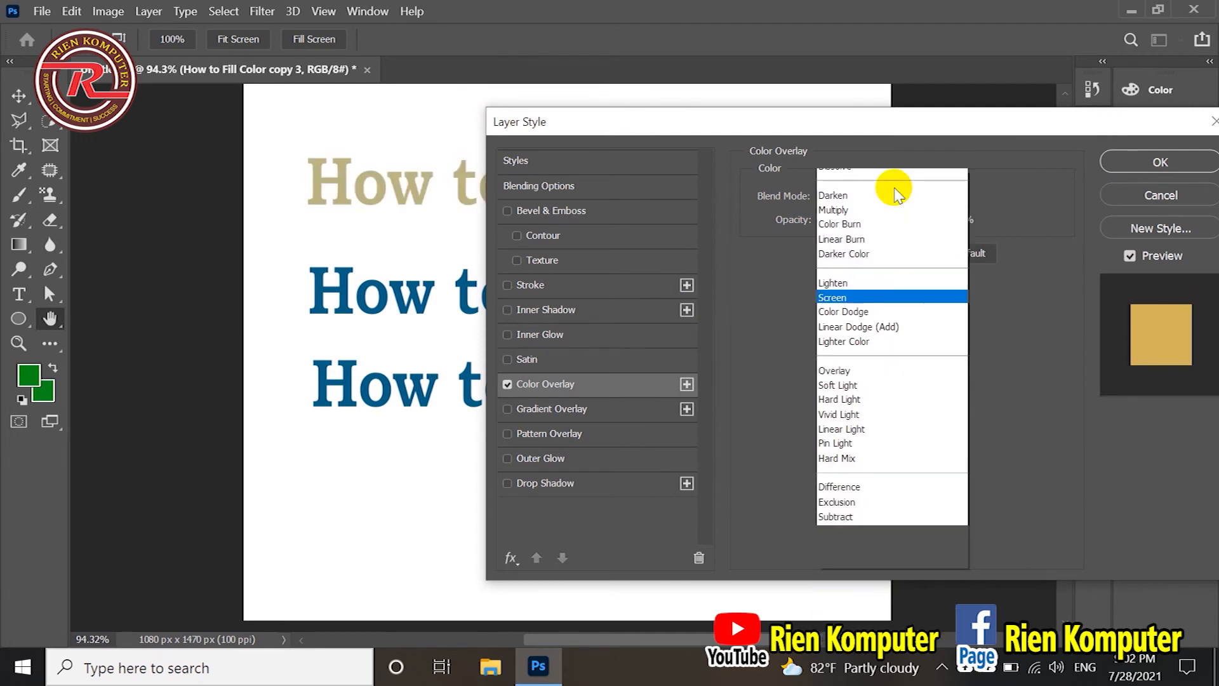
pyautogui.click(881, 178)
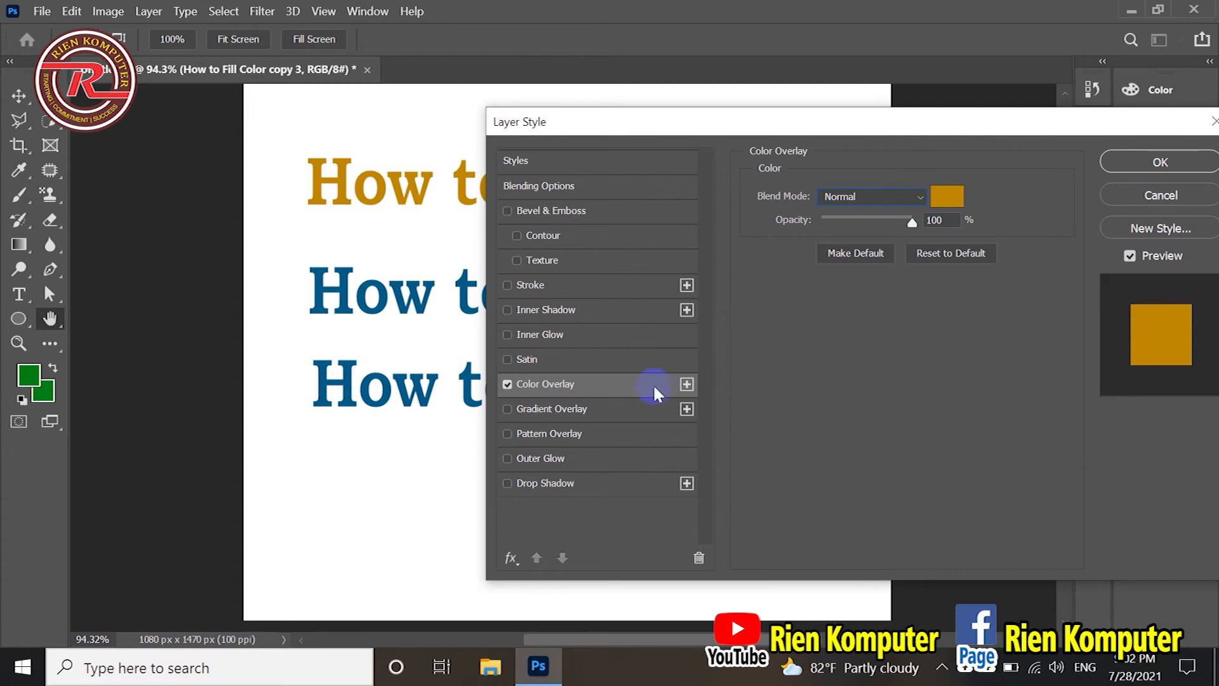
# - Apply the Color Overlay and add a Gradient Overlay layer style to the middle blue text line
pyautogui.click(1146, 164)
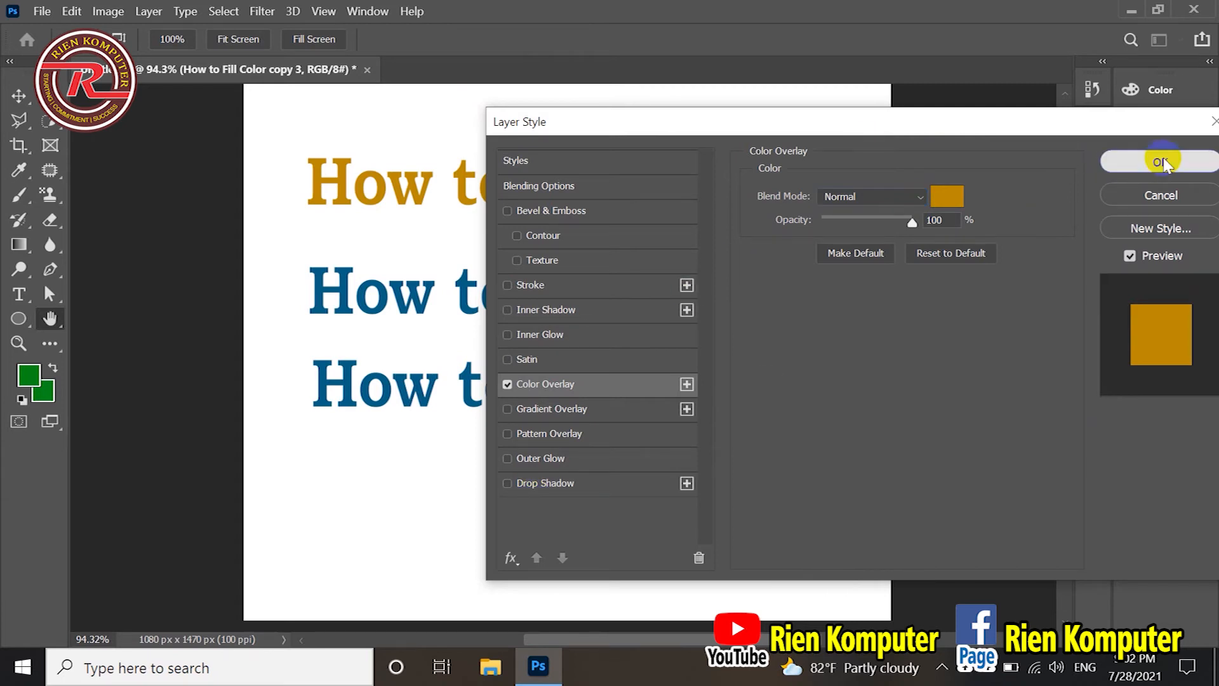
pyautogui.click(550, 282)
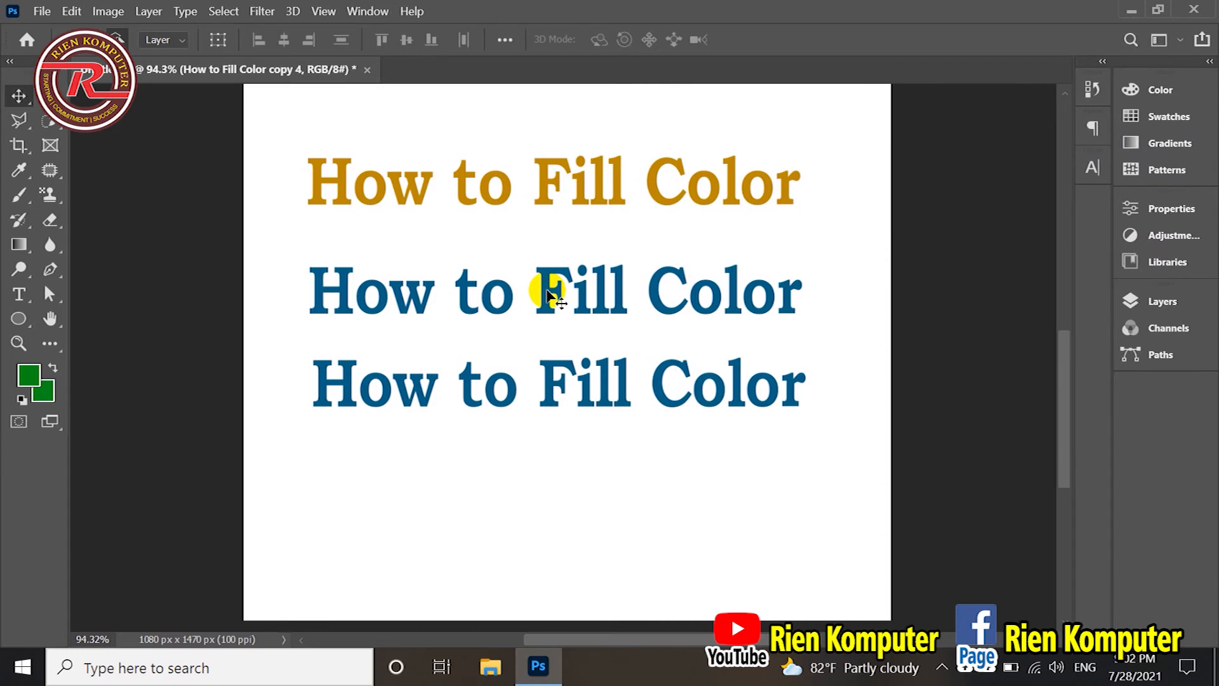
pyautogui.click(149, 11)
pyautogui.moveTo(390, 181)
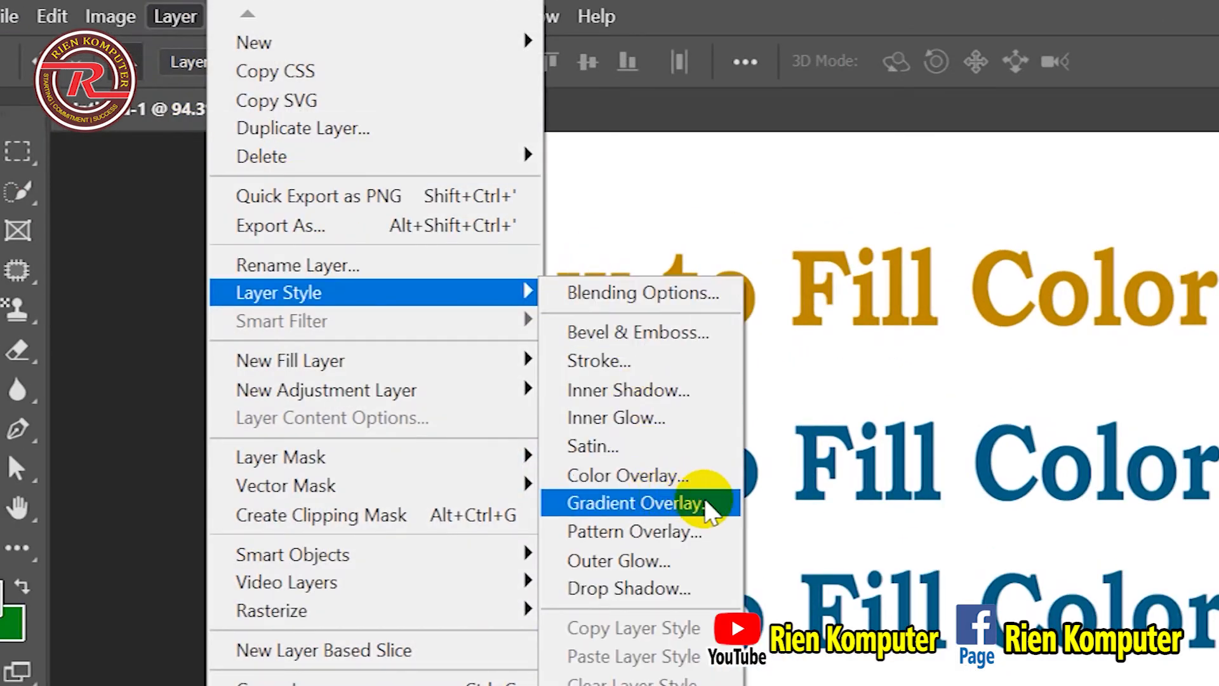
pyautogui.click(706, 505)
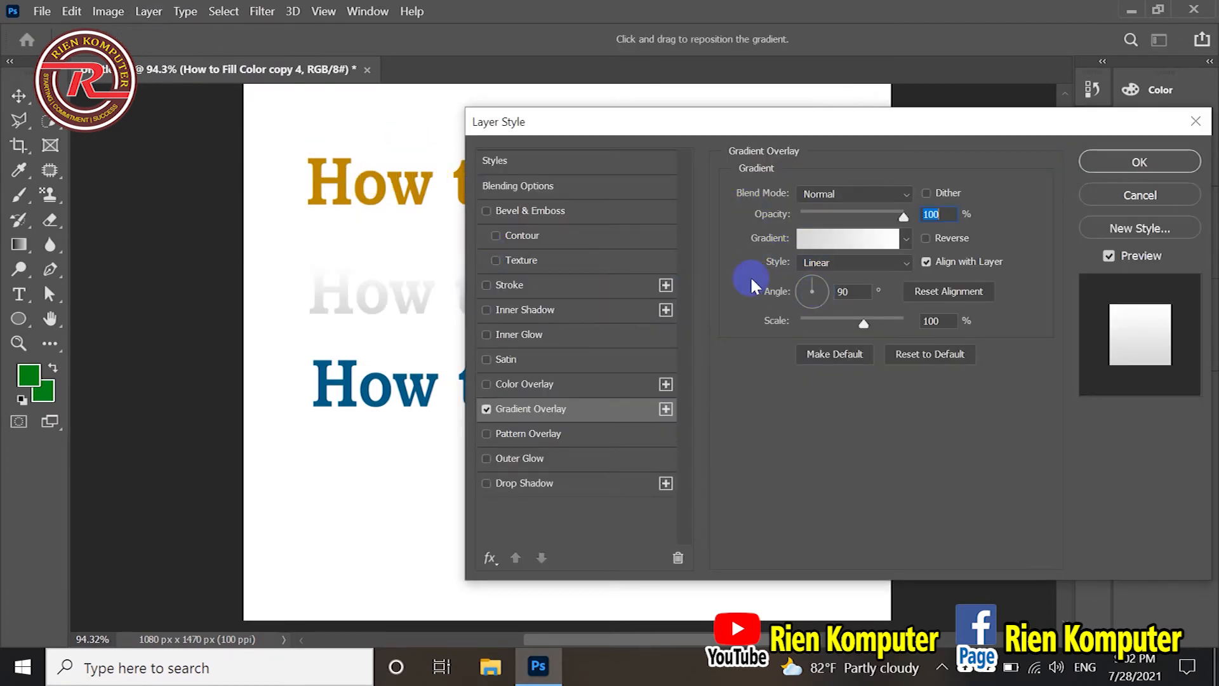
# - Try the Red_05 preset from the Reds group on the Gradient Overlay, keeping the text line in view
pyautogui.click(906, 239)
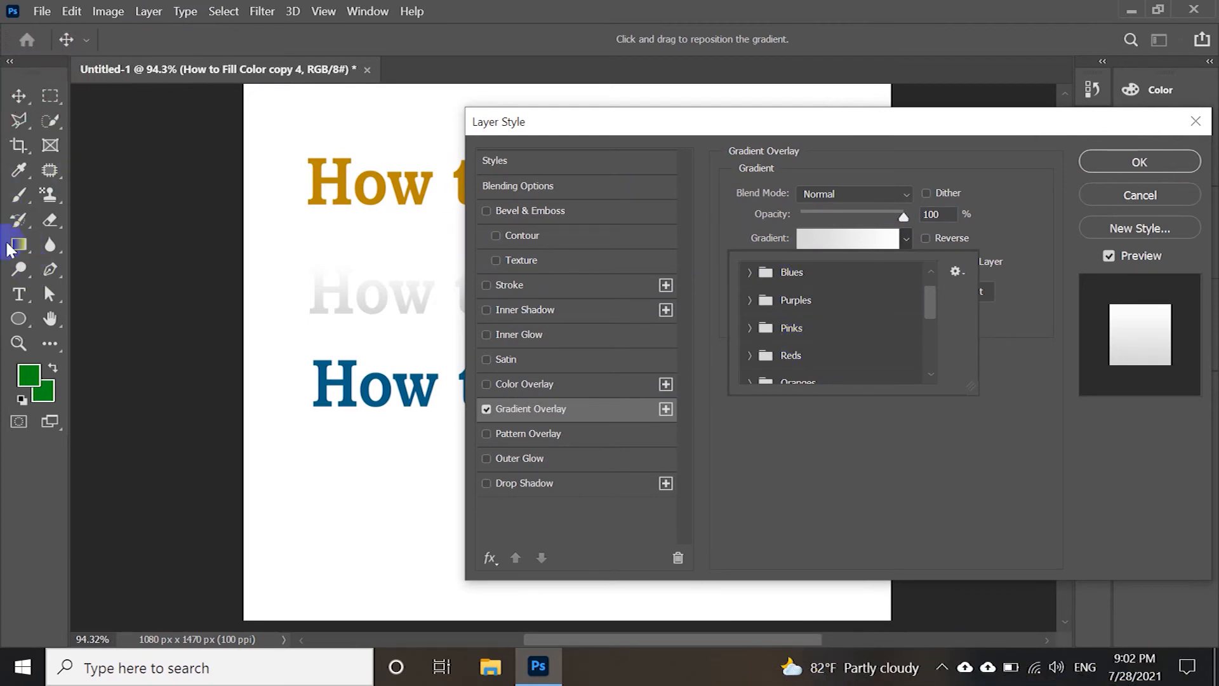
pyautogui.scroll(-2, 818, 314)
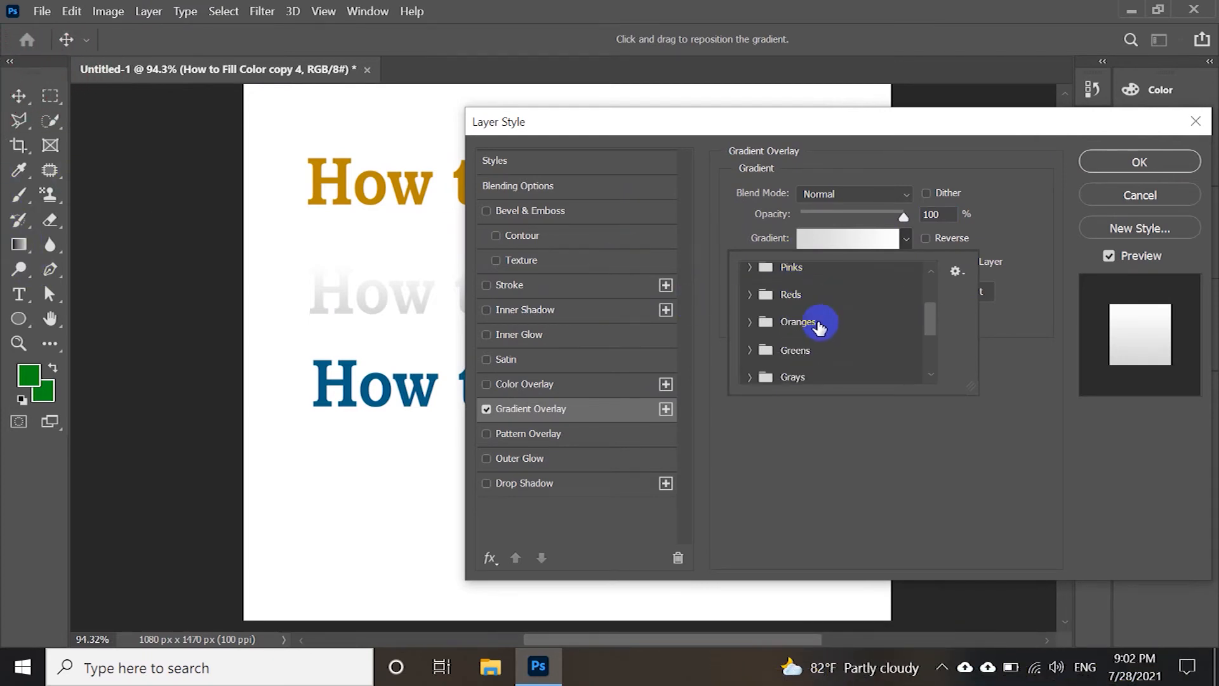
pyautogui.scroll(-3, 812, 327)
pyautogui.scroll(-1, 810, 328)
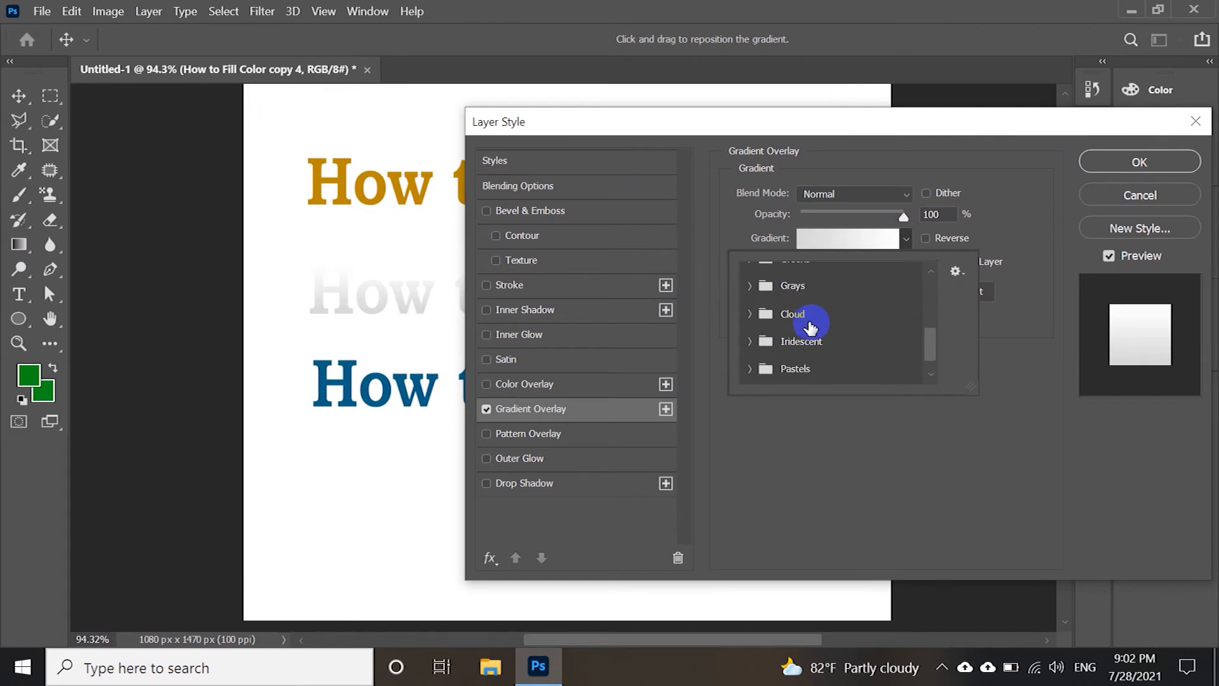
pyautogui.scroll(2, 806, 315)
pyautogui.scroll(1, 812, 311)
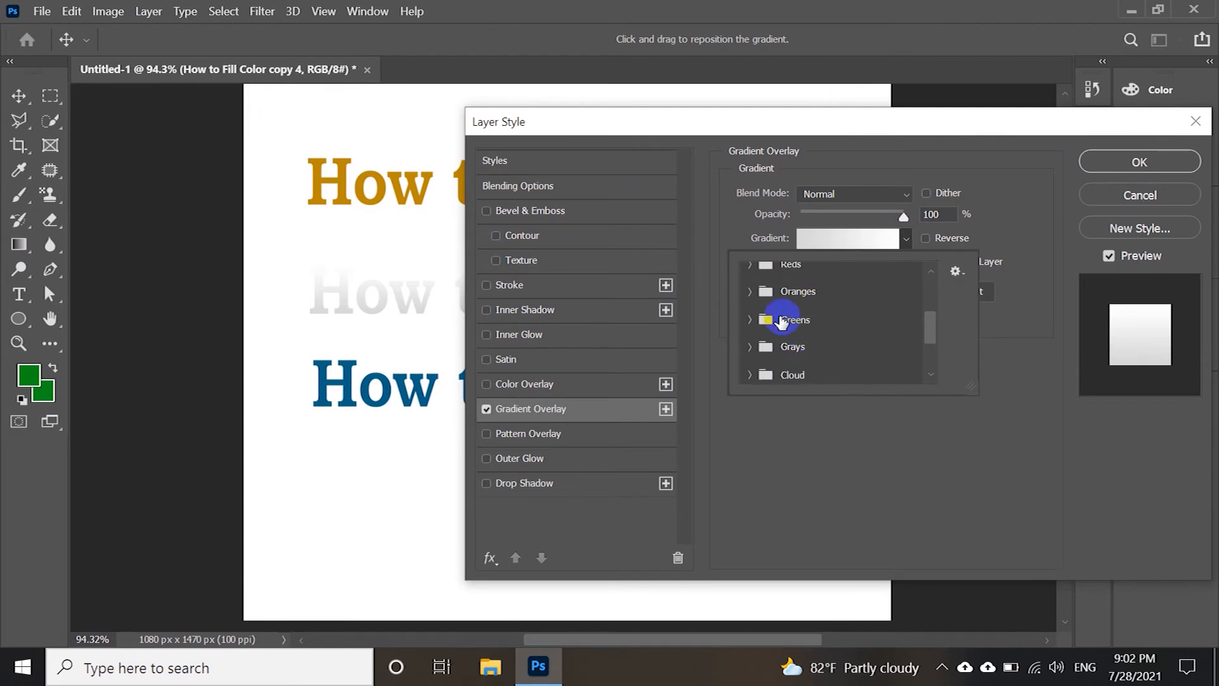
pyautogui.click(748, 293)
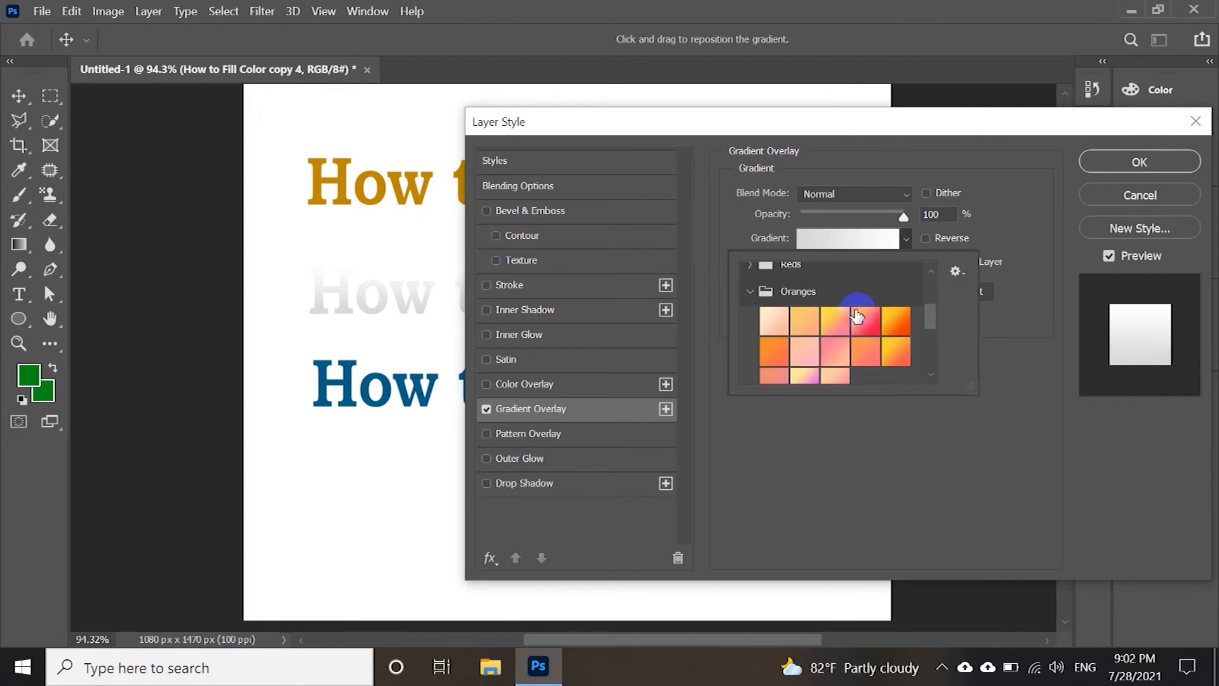
pyautogui.scroll(2, 826, 313)
pyautogui.click(750, 294)
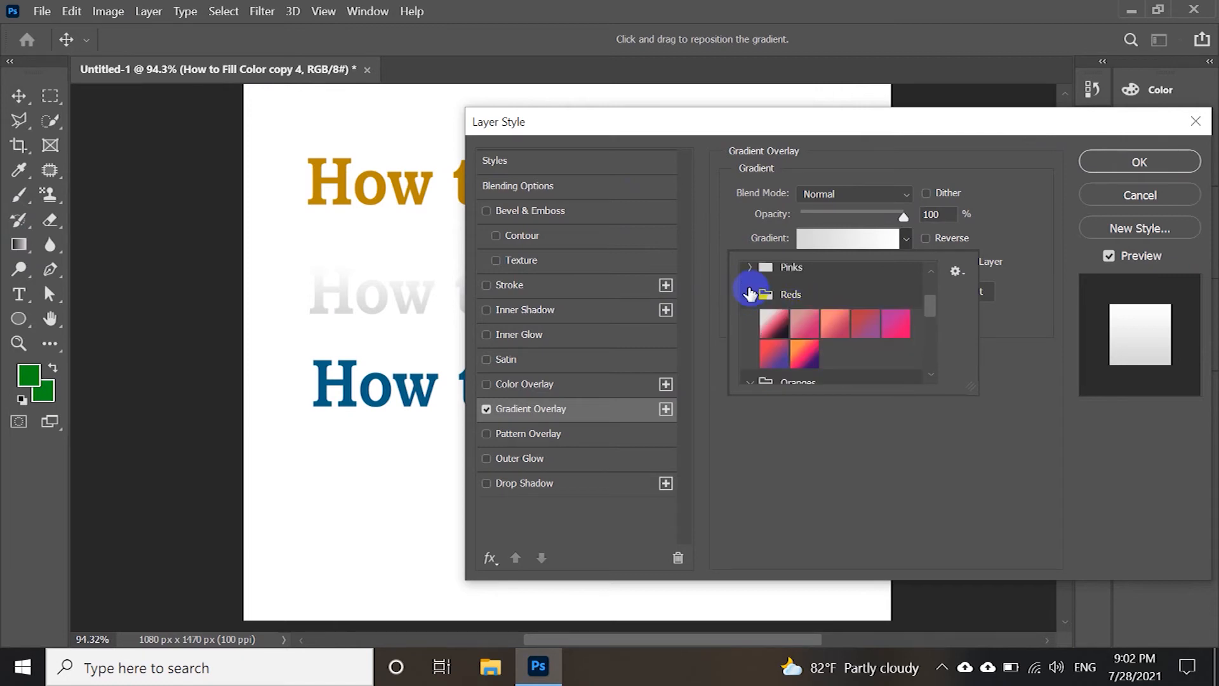
pyautogui.scroll(-1, 844, 305)
pyautogui.click(895, 297)
pyautogui.moveTo(821, 120); pyautogui.dragTo(912, 116)
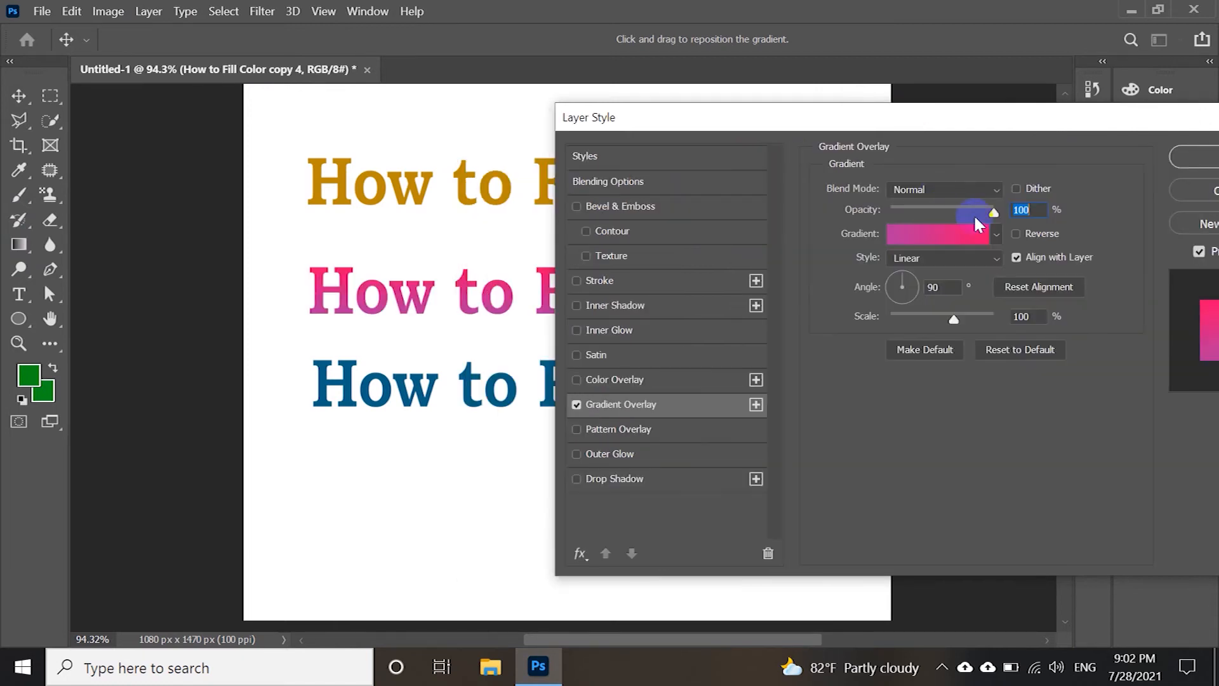
# - Compare several gradient presets from the Reds and Oranges groups on the text and choose Orange_12
pyautogui.click(985, 234)
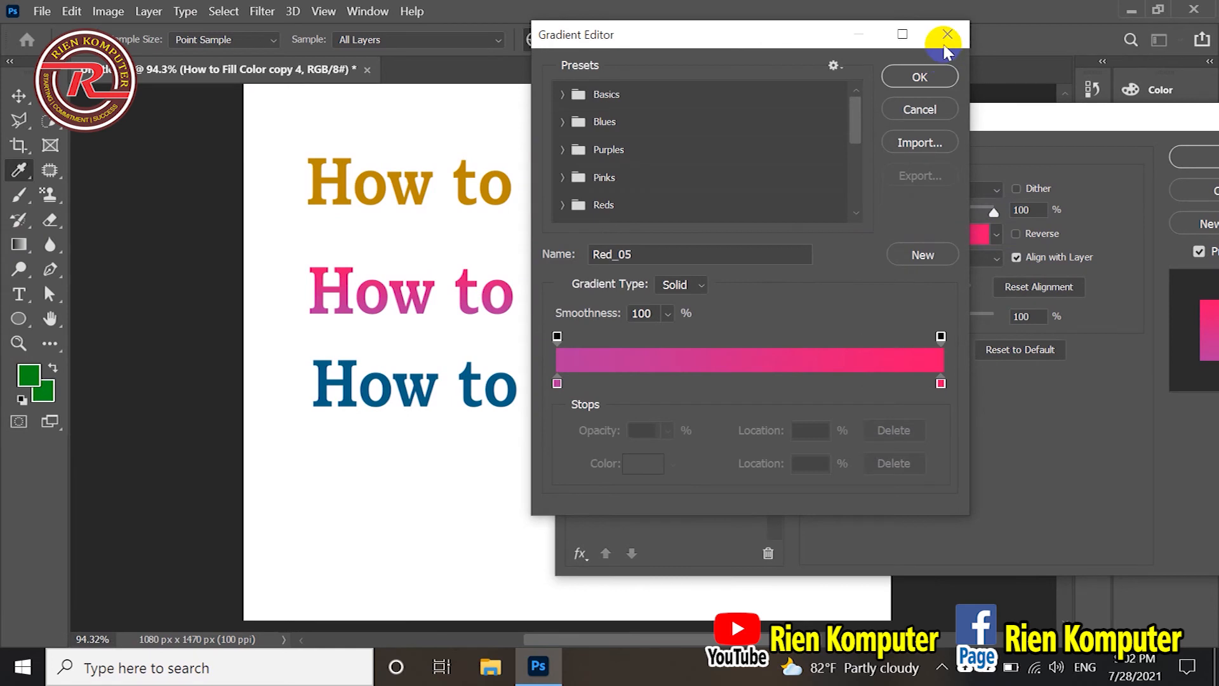
pyautogui.press('Escape')
pyautogui.click(996, 234)
pyautogui.click(894, 289)
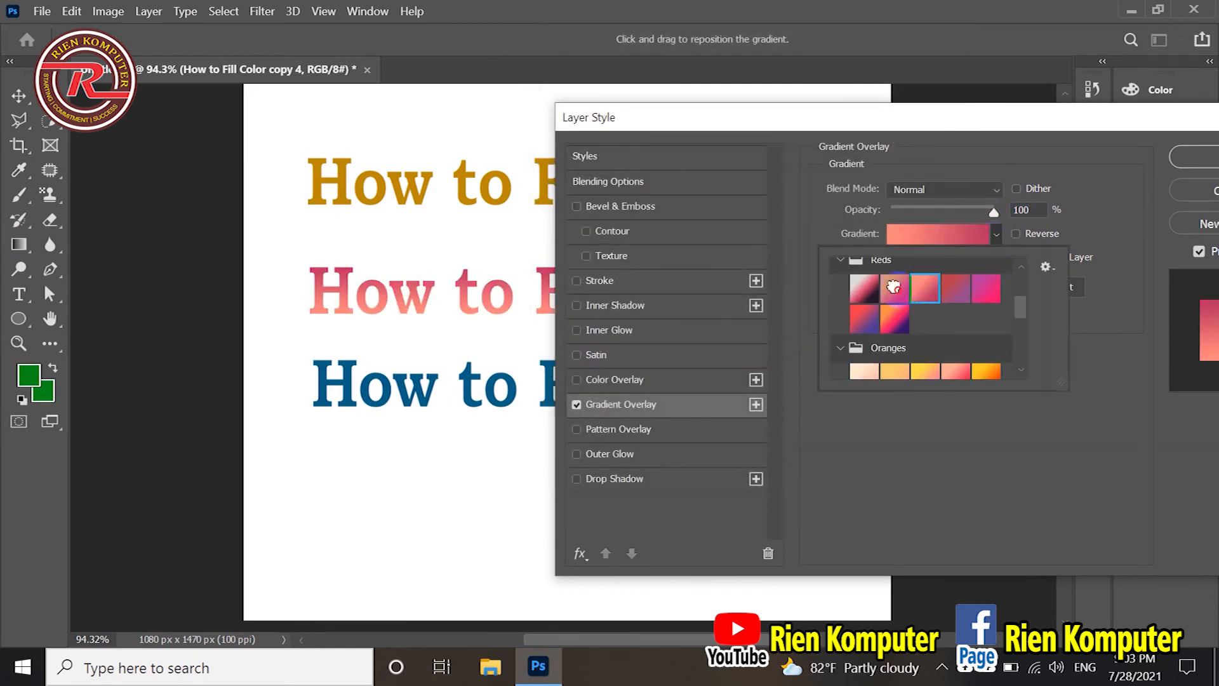
pyautogui.click(918, 370)
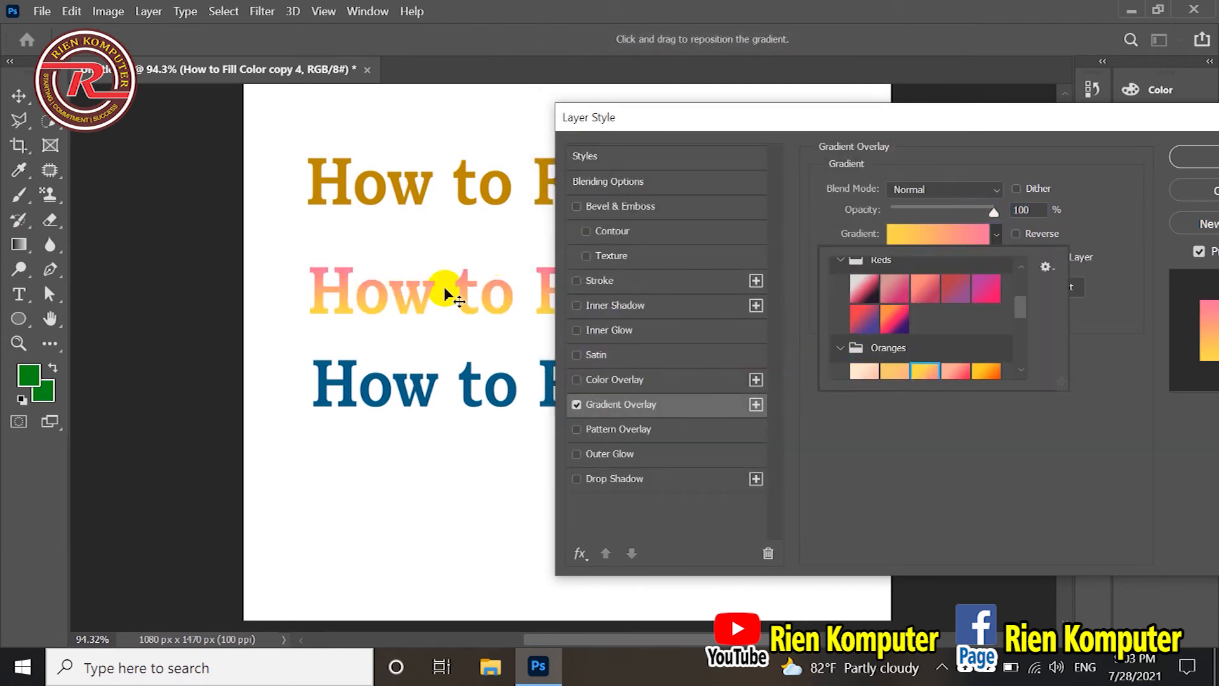
pyautogui.scroll(-1, 958, 305)
pyautogui.click(947, 350)
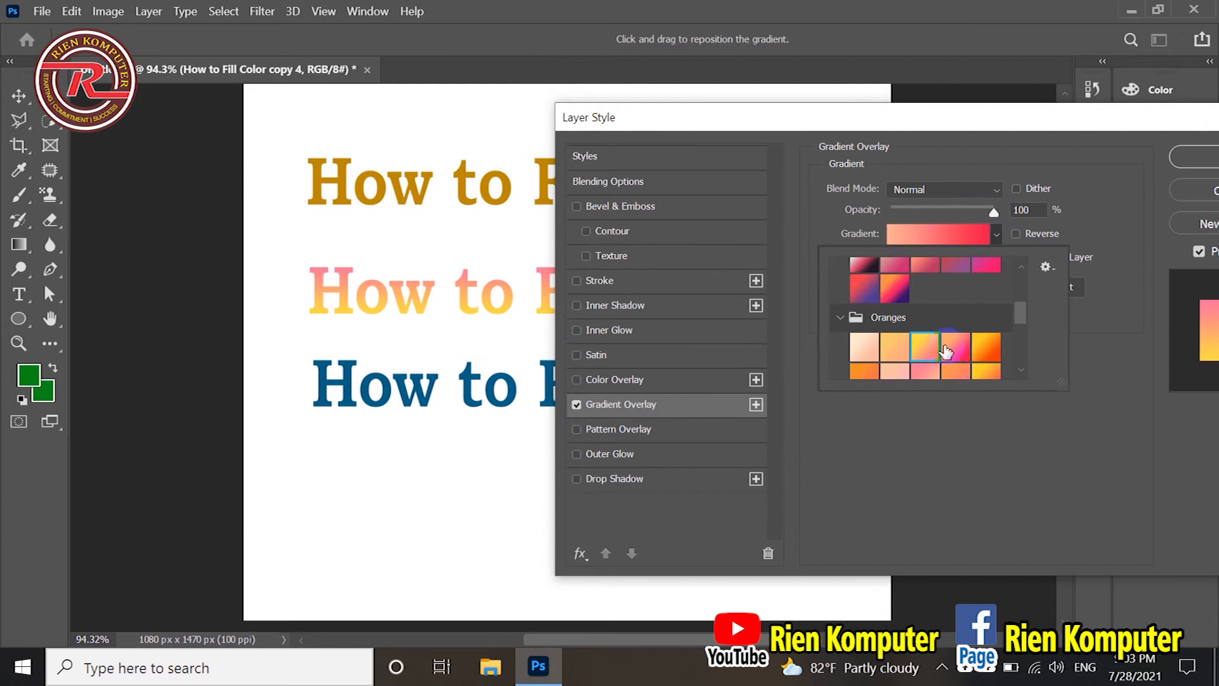
pyautogui.scroll(-1, 947, 351)
pyautogui.click(992, 346)
pyautogui.click(960, 345)
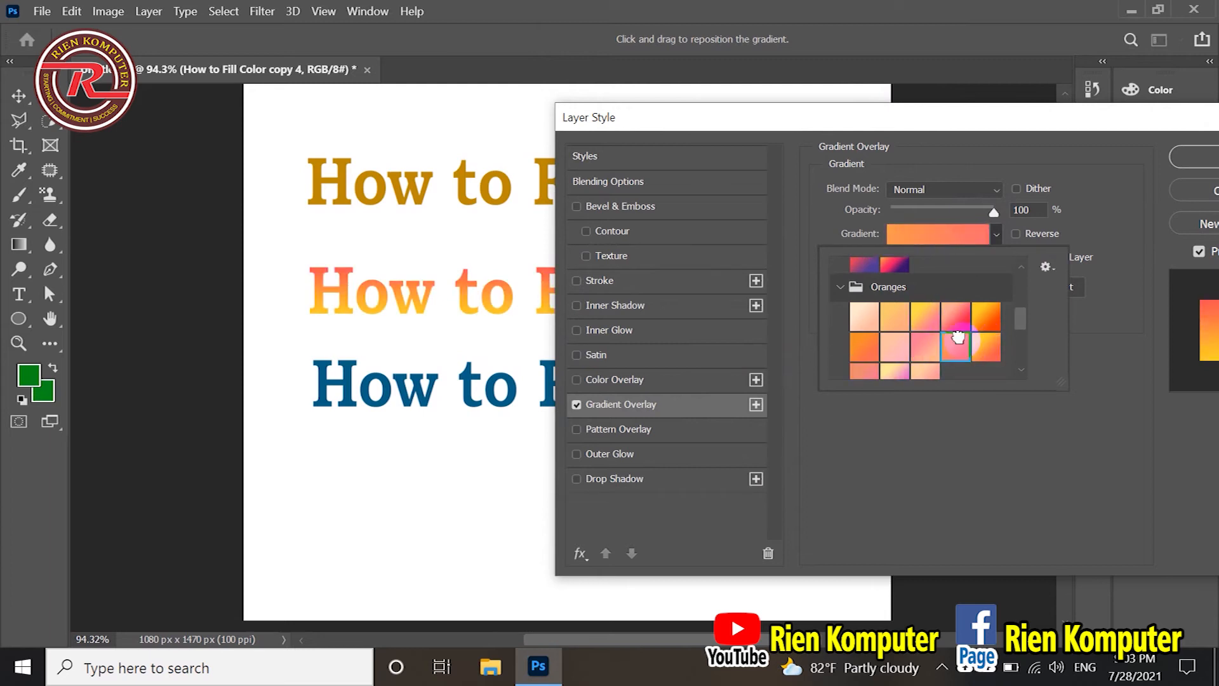
pyautogui.scroll(-1, 927, 347)
pyautogui.click(891, 348)
pyautogui.doubleClick(891, 348)
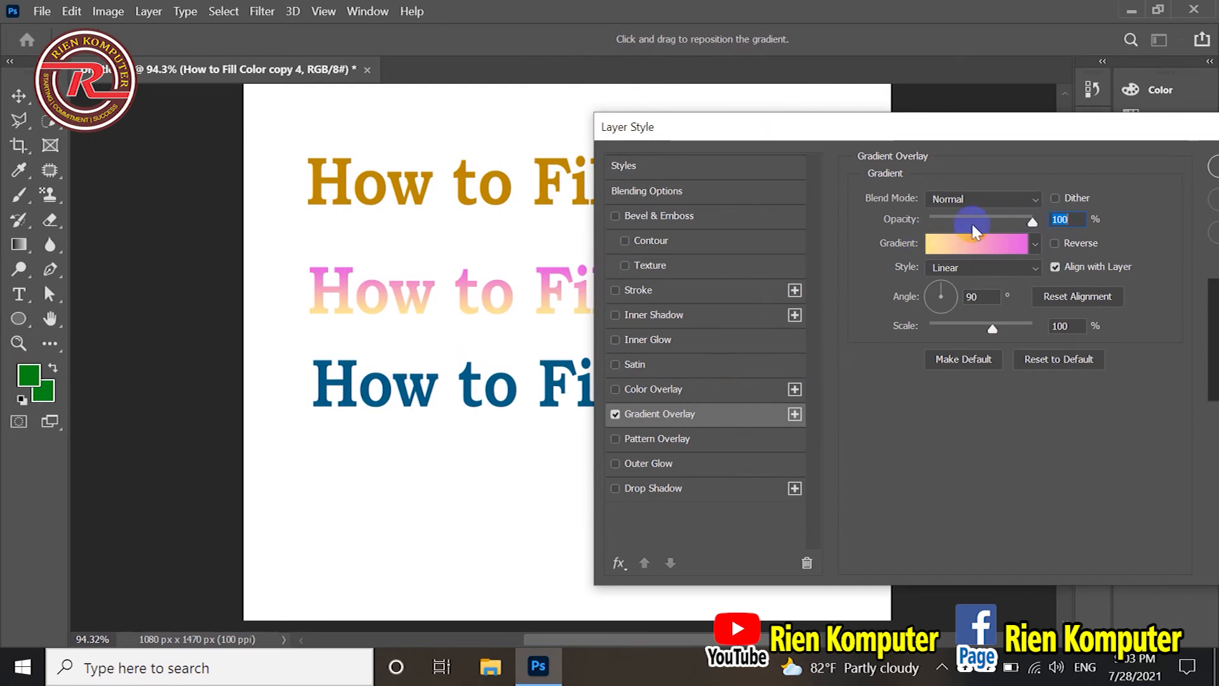
# - Add a bright red color stop at the 33% location of the overlay's gradient
pyautogui.click(983, 248)
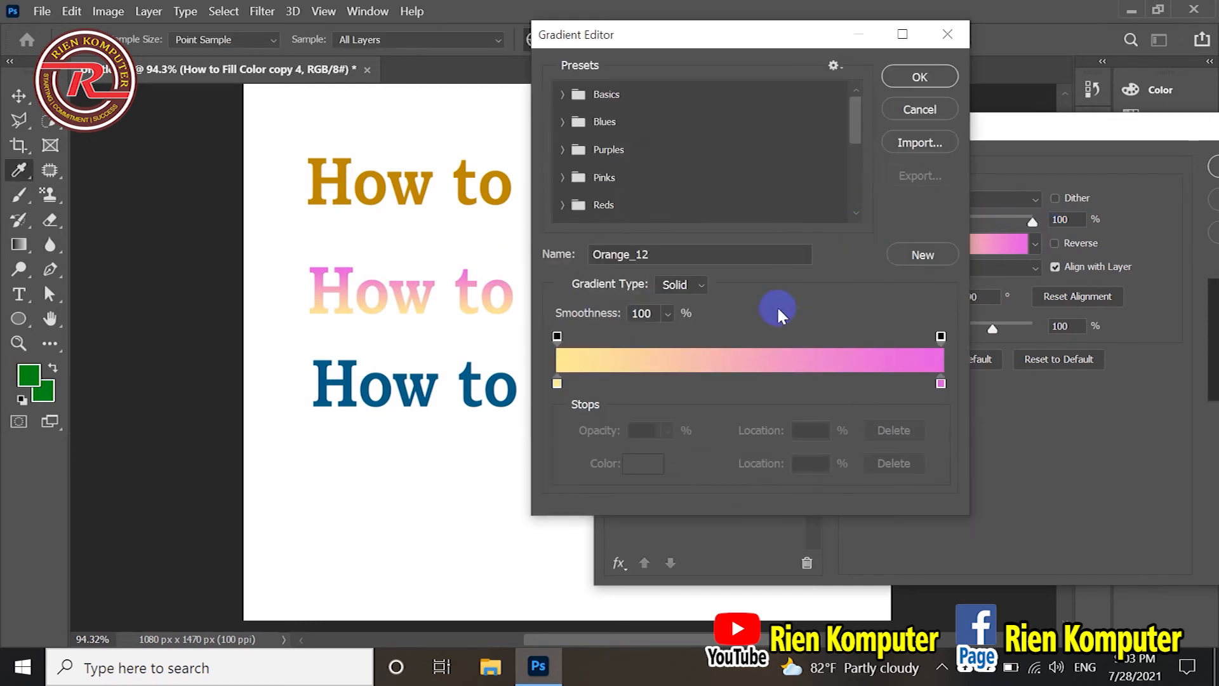
pyautogui.click(684, 381)
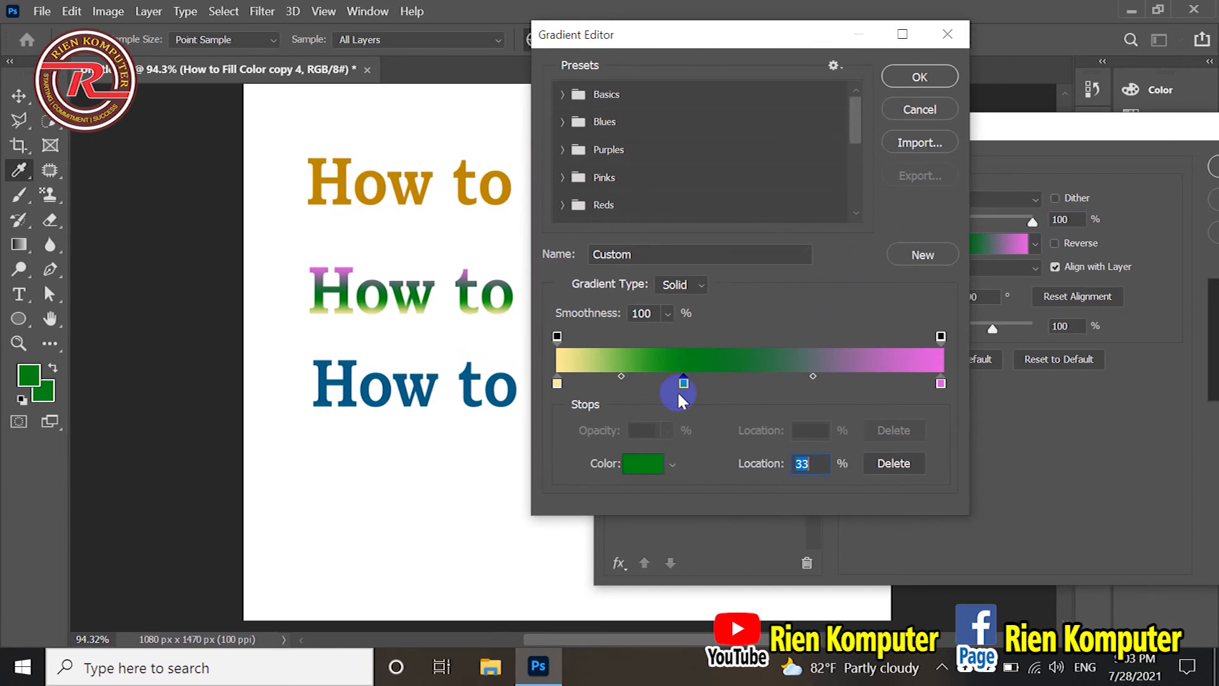
pyautogui.click(638, 465)
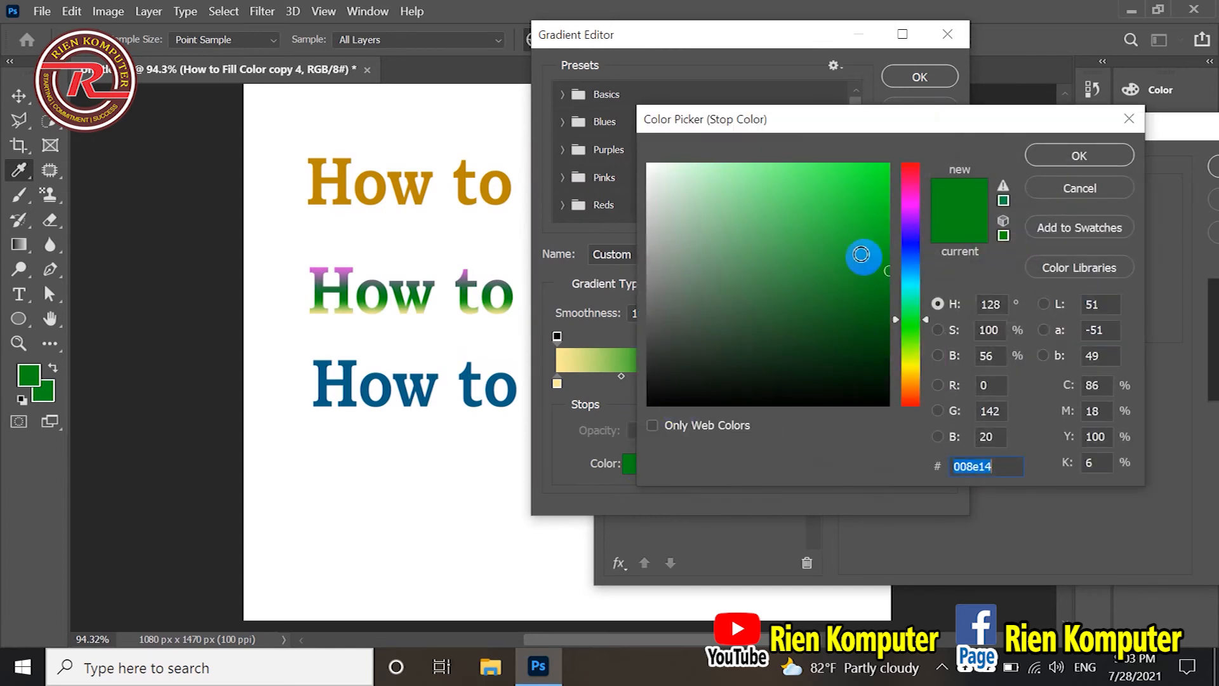
pyautogui.click(909, 222)
pyautogui.click(876, 174)
pyautogui.click(1117, 156)
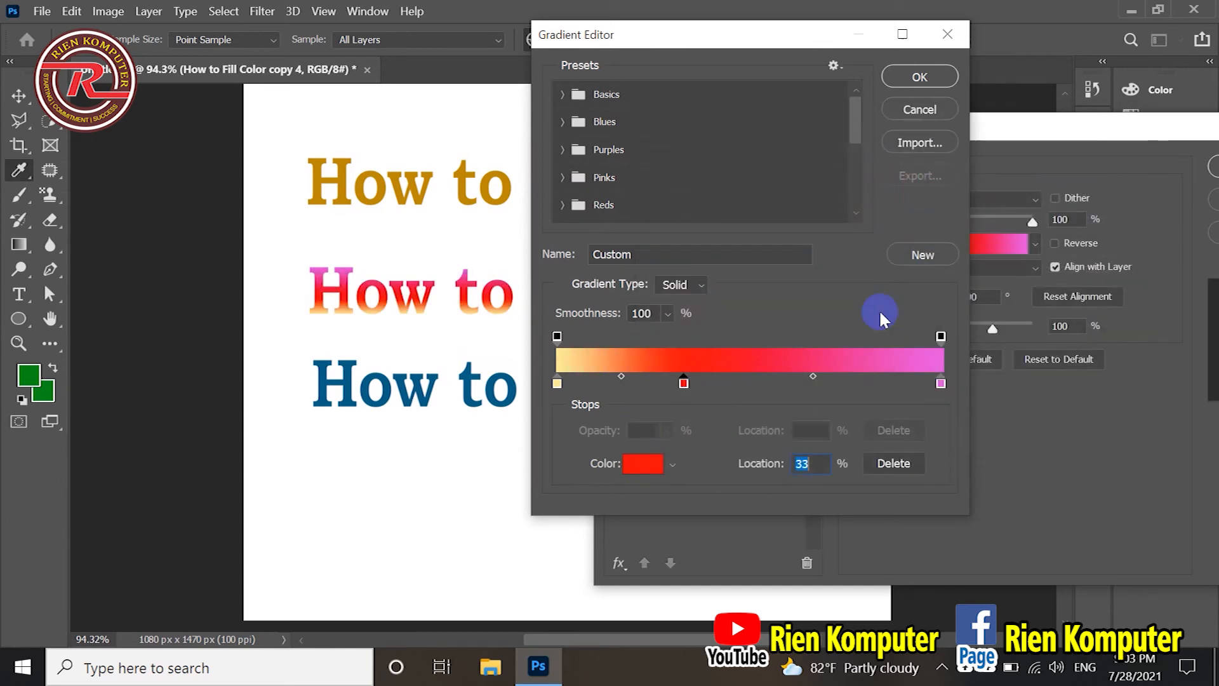
# - Add a cyan color stop at the 69% location of the gradient and accept the edited gradient
pyautogui.moveTo(794, 383); pyautogui.dragTo(817, 384)
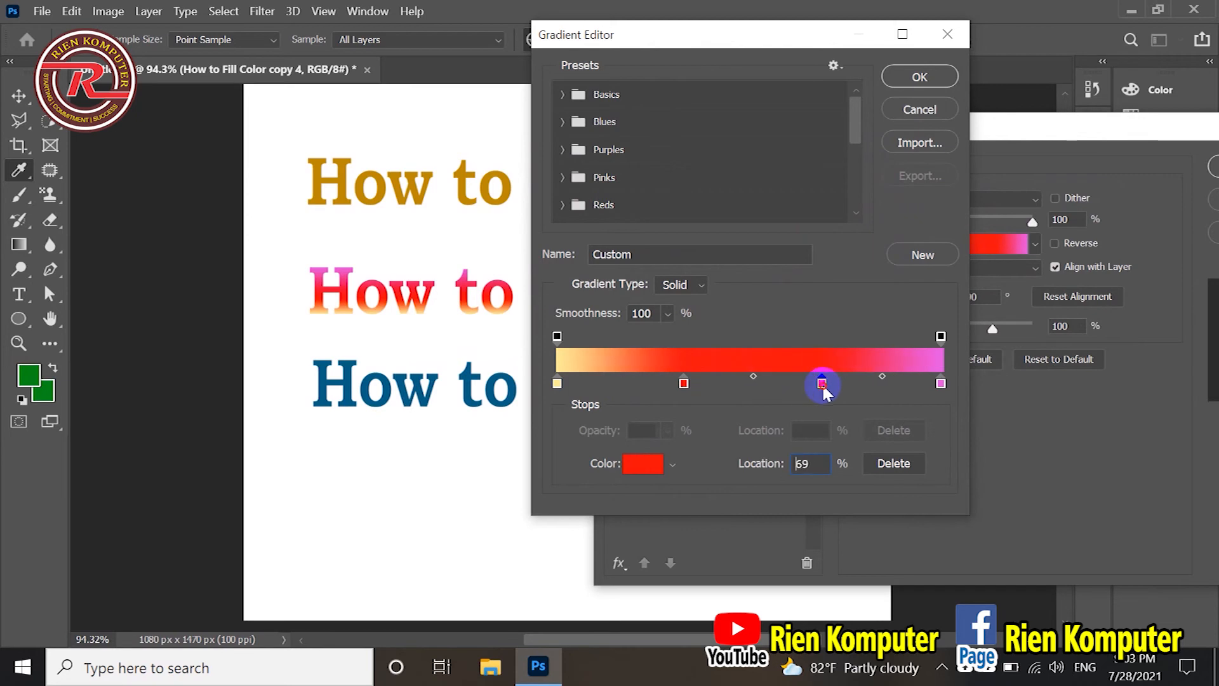
pyautogui.click(642, 463)
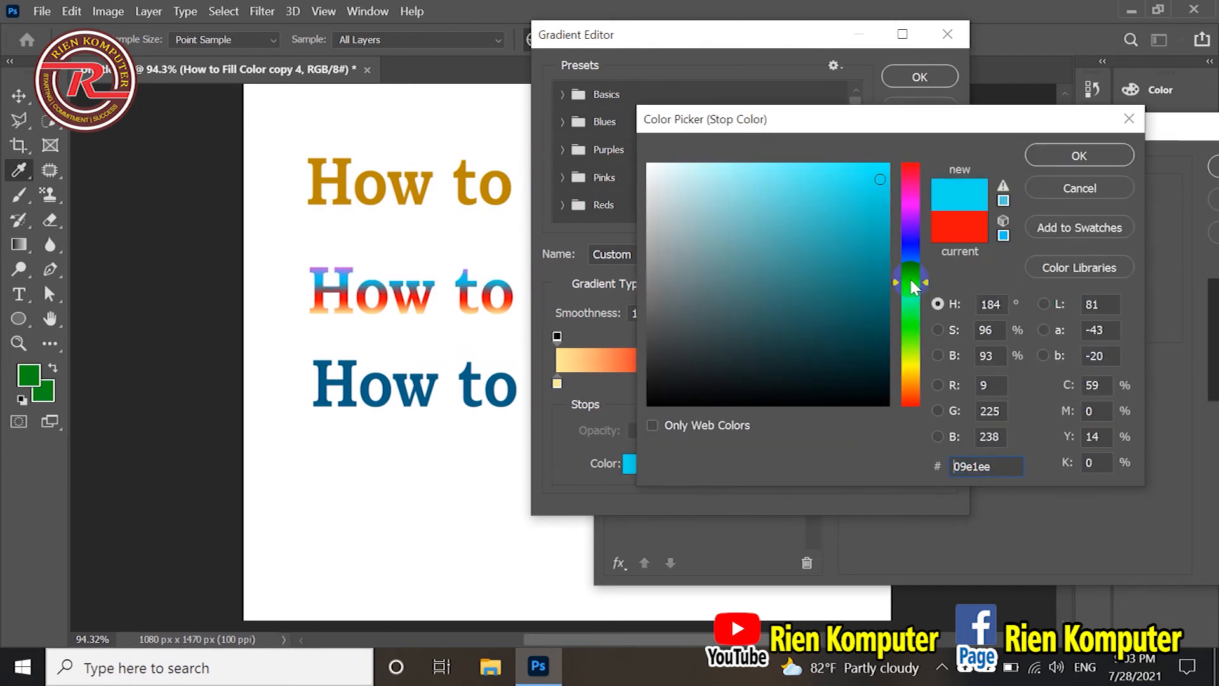
pyautogui.press('Return')
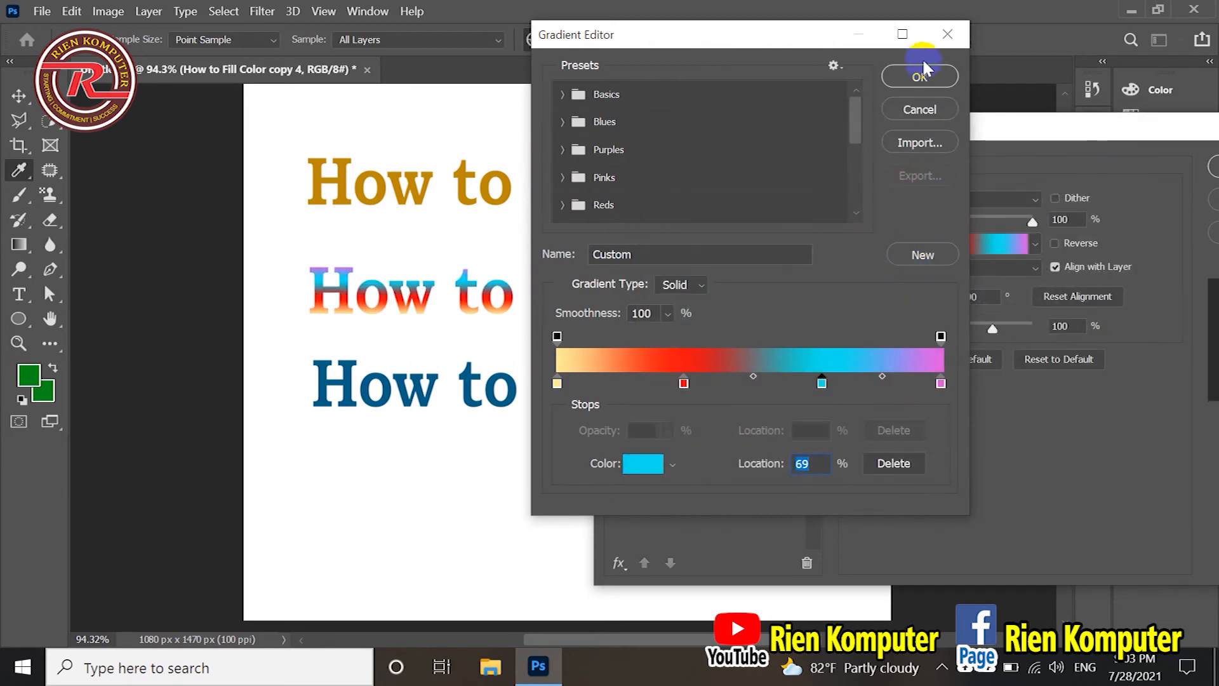
pyautogui.click(920, 77)
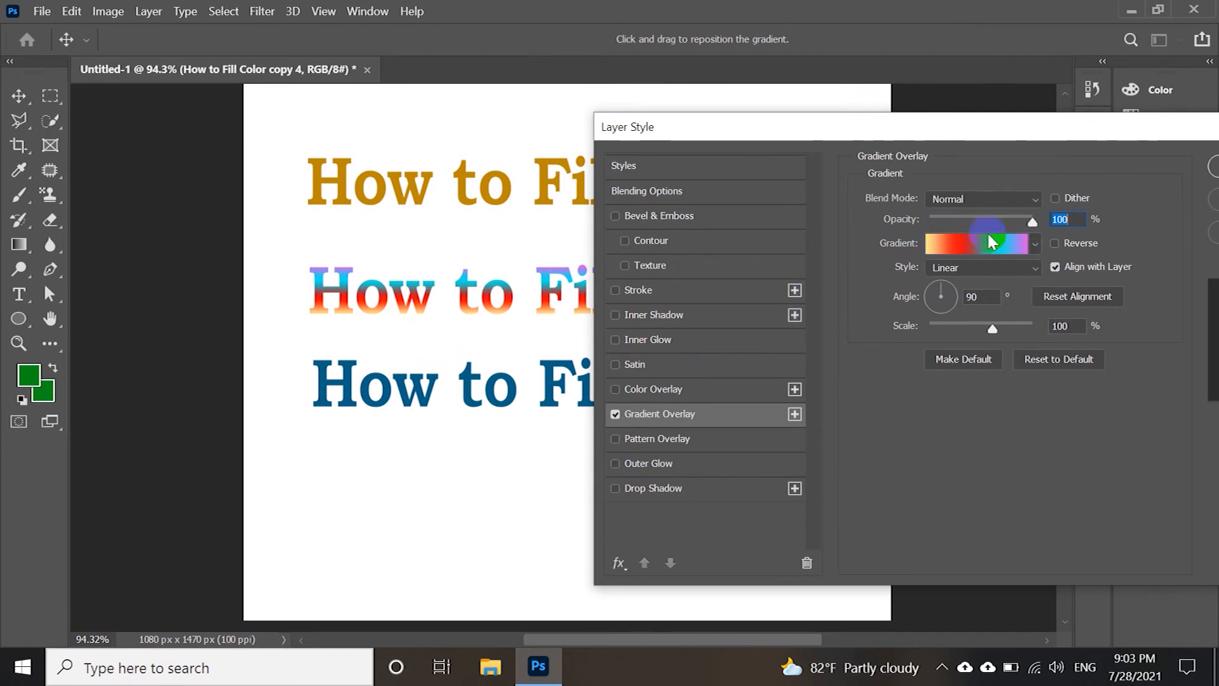
# - Set the Gradient Overlay's angle to 0° and its scale to 106%
pyautogui.moveTo(954, 286)
pyautogui.mouseDown()
pyautogui.moveTo(944, 310)
pyautogui.moveTo(955, 283)
pyautogui.moveTo(950, 308)
pyautogui.moveTo(786, 292)
pyautogui.moveTo(959, 294)
pyautogui.mouseUp()
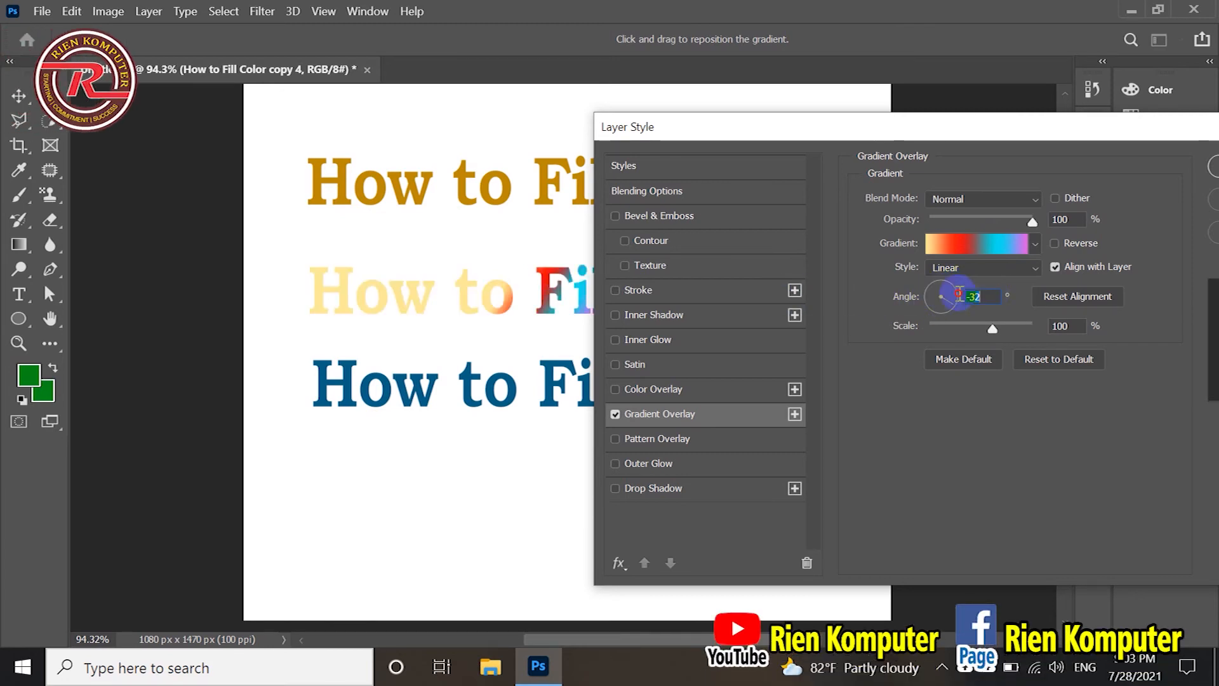
pyautogui.write('0')
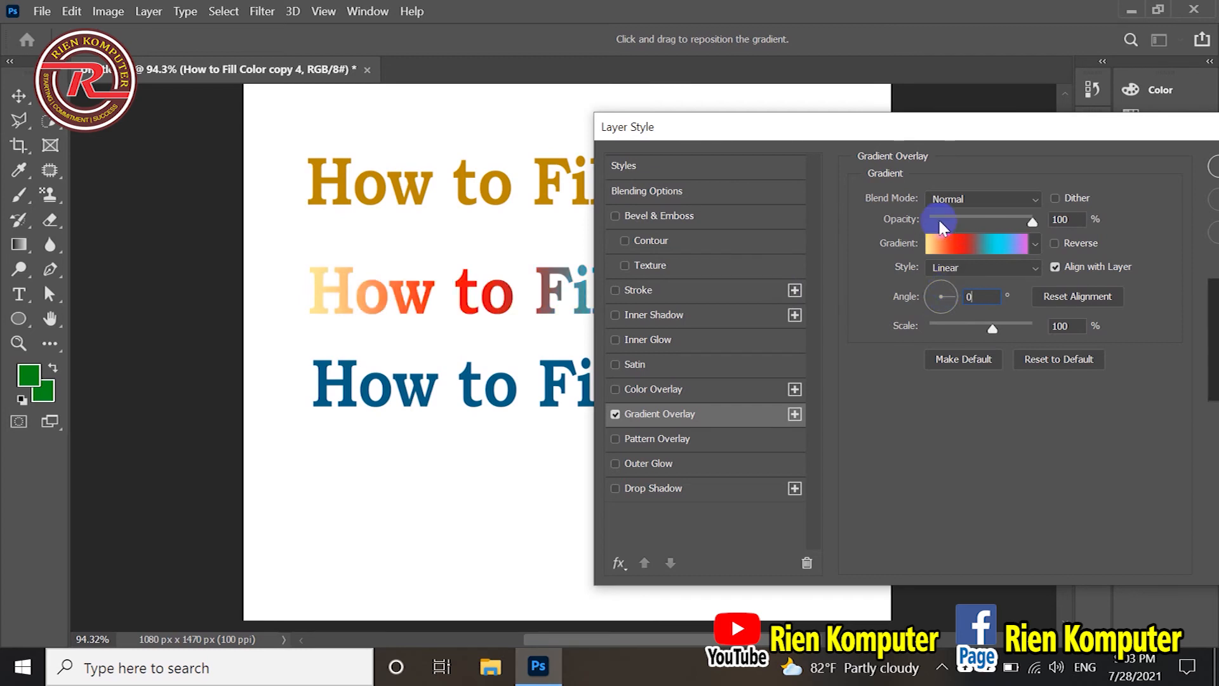
pyautogui.click(992, 330)
pyautogui.moveTo(994, 333)
pyautogui.mouseDown()
pyautogui.moveTo(1011, 335)
pyautogui.moveTo(977, 323)
pyautogui.mouseUp()
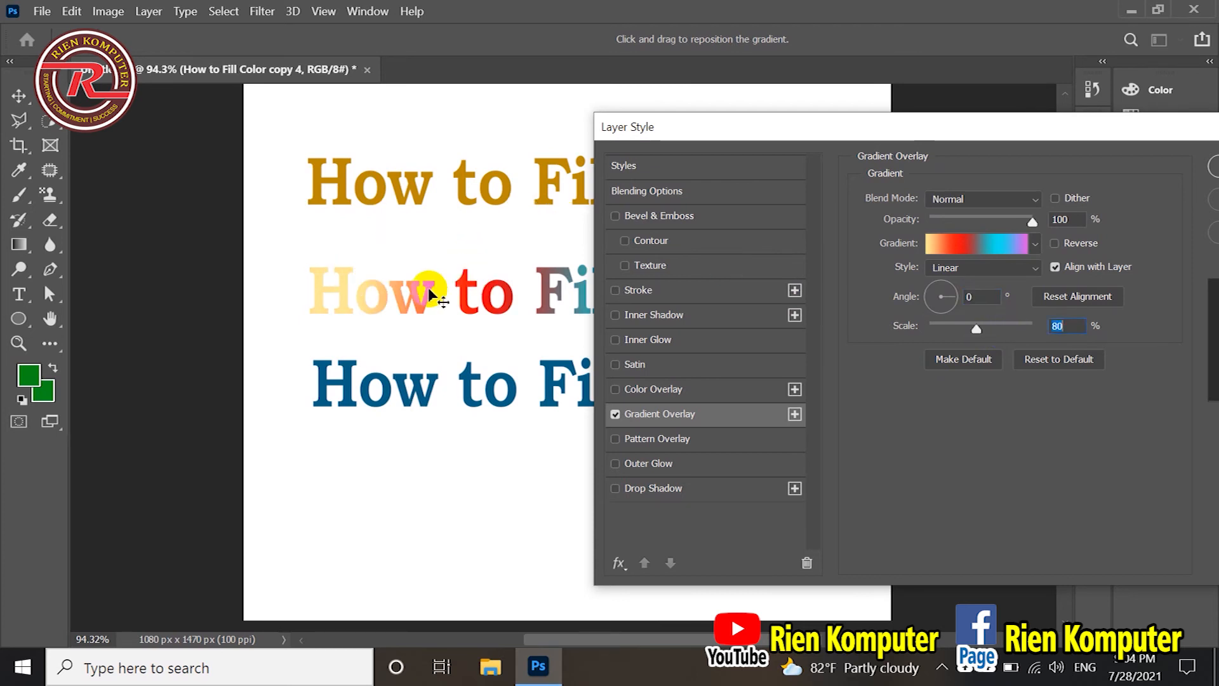
pyautogui.moveTo(977, 333)
pyautogui.mouseDown()
pyautogui.moveTo(942, 324)
pyautogui.moveTo(1019, 331)
pyautogui.moveTo(991, 332)
pyautogui.mouseUp()
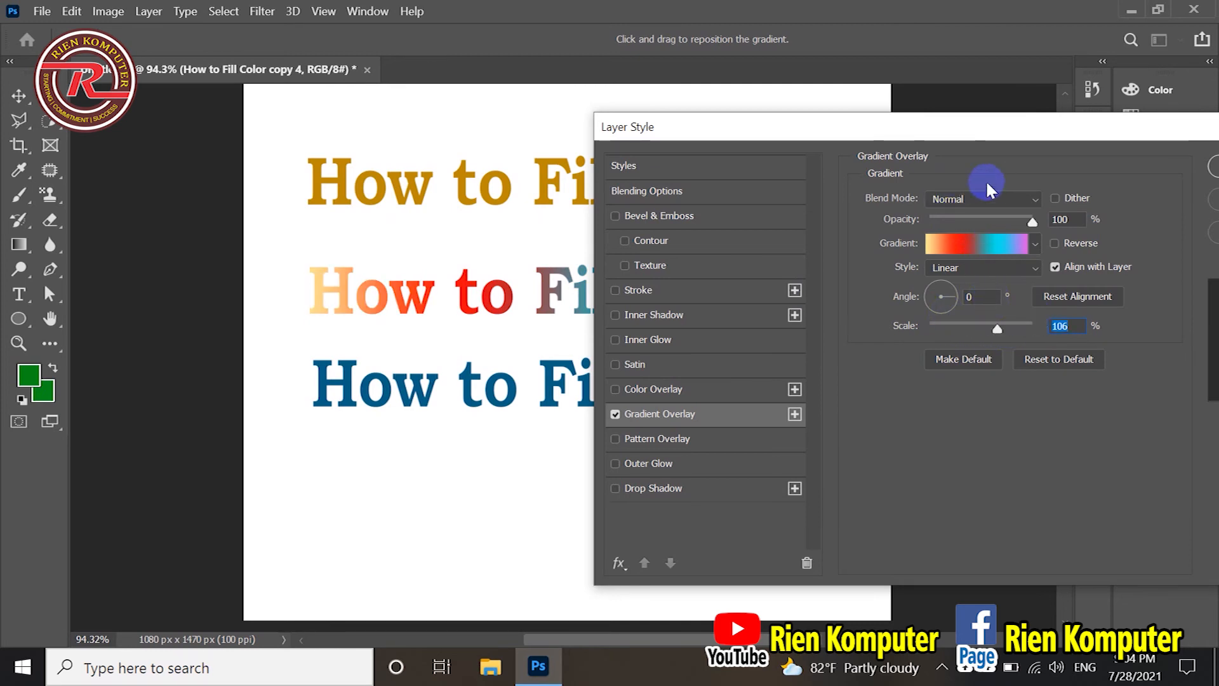
# - Keep the Gradient Overlay's blend mode at Normal and apply the layer style
pyautogui.click(995, 197)
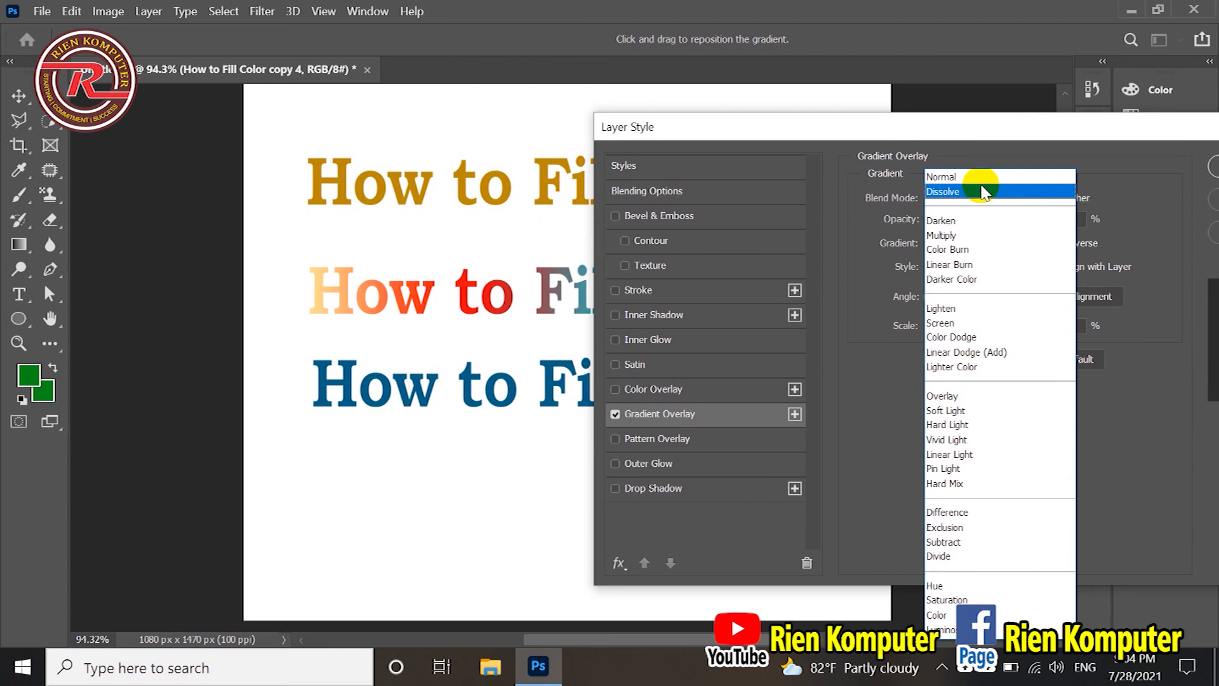
pyautogui.click(982, 178)
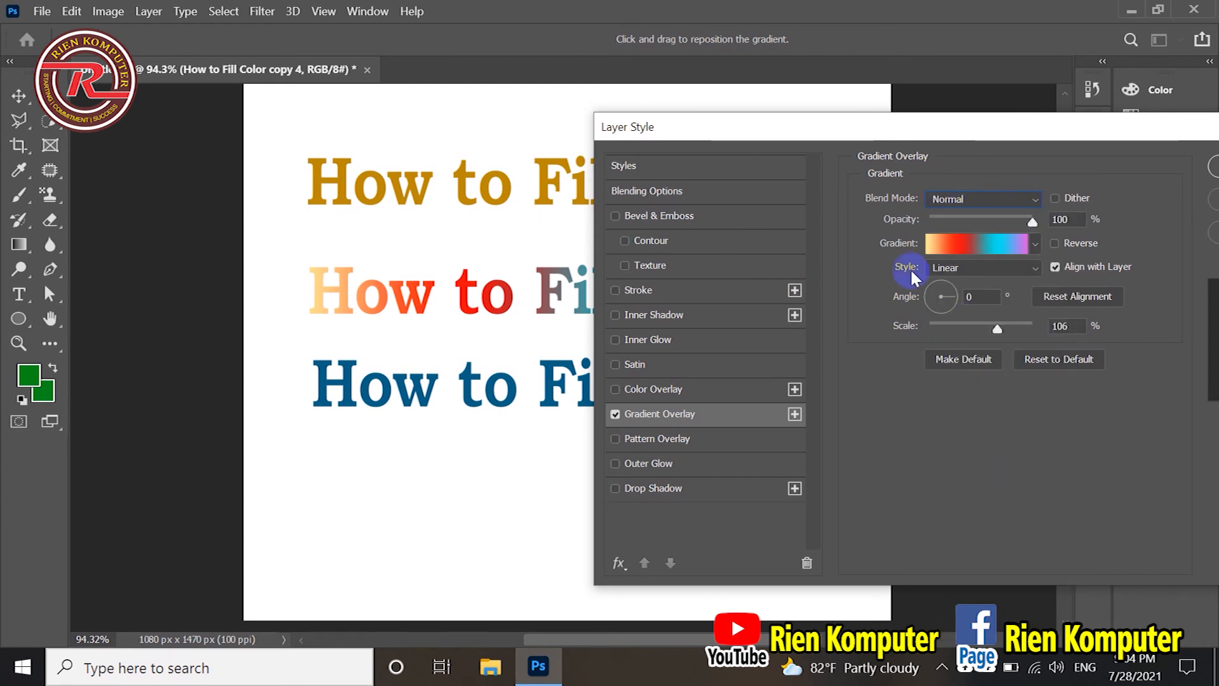
pyautogui.moveTo(1074, 125); pyautogui.dragTo(770, 124)
pyautogui.click(978, 169)
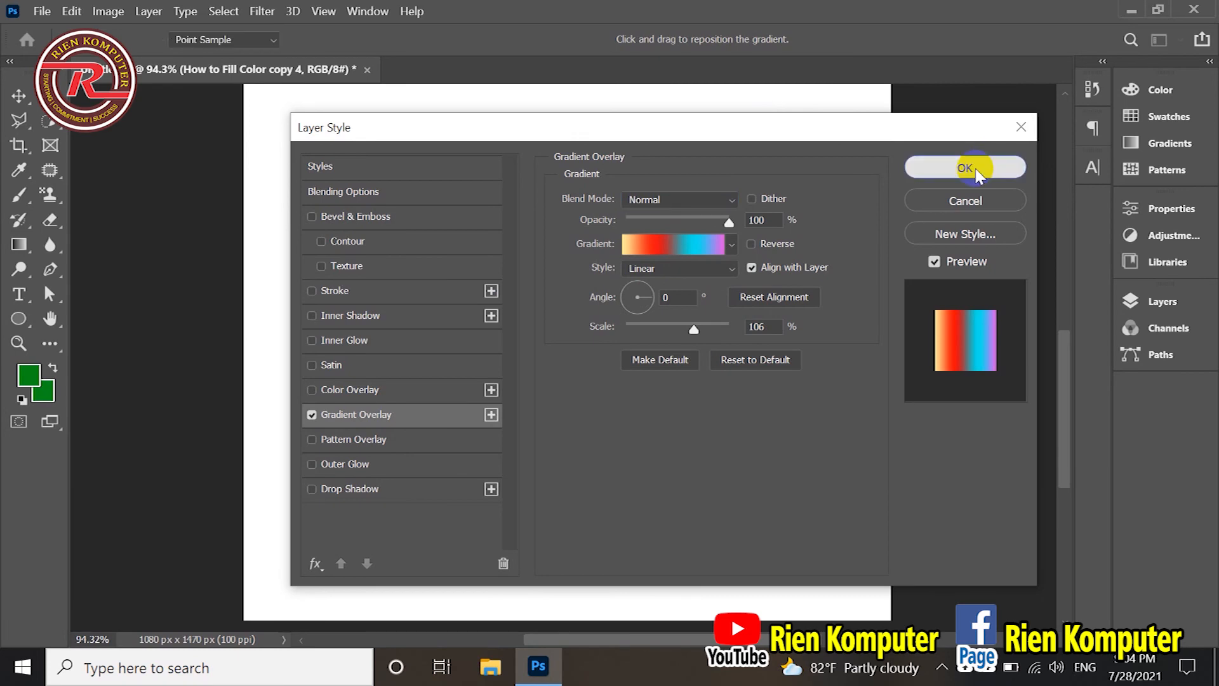
# - Add a Pattern Overlay layer style to the remaining blue text line below the gradient one
pyautogui.click(557, 392)
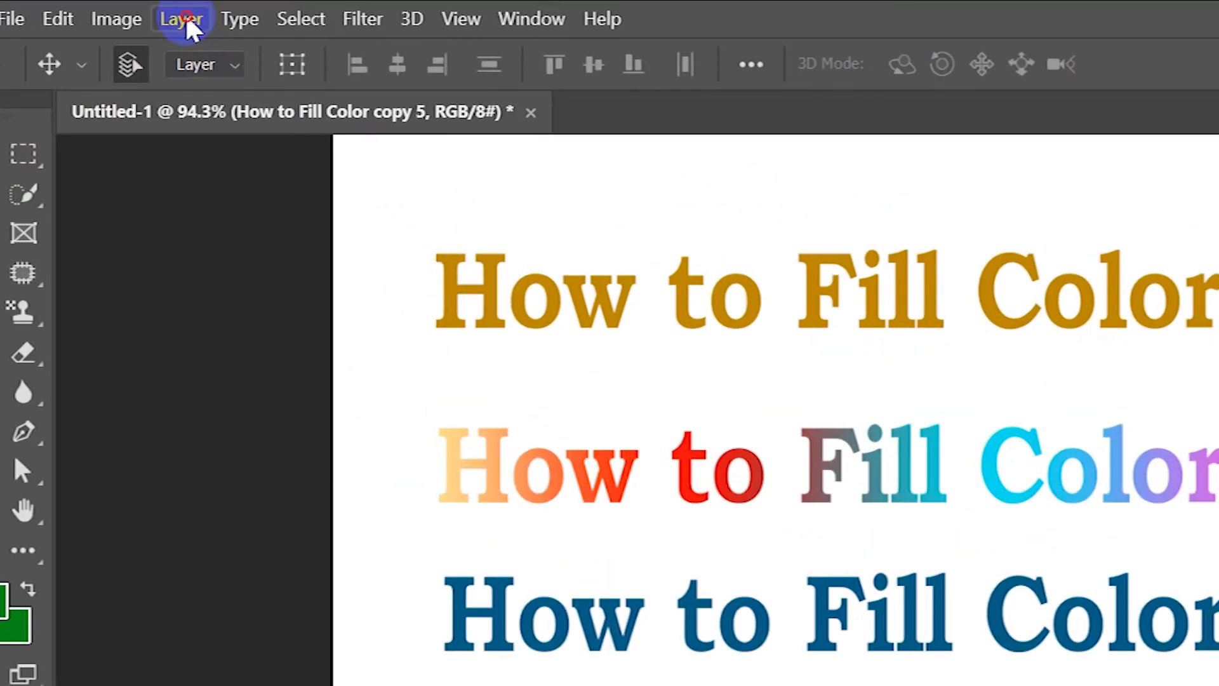
pyautogui.click(149, 11)
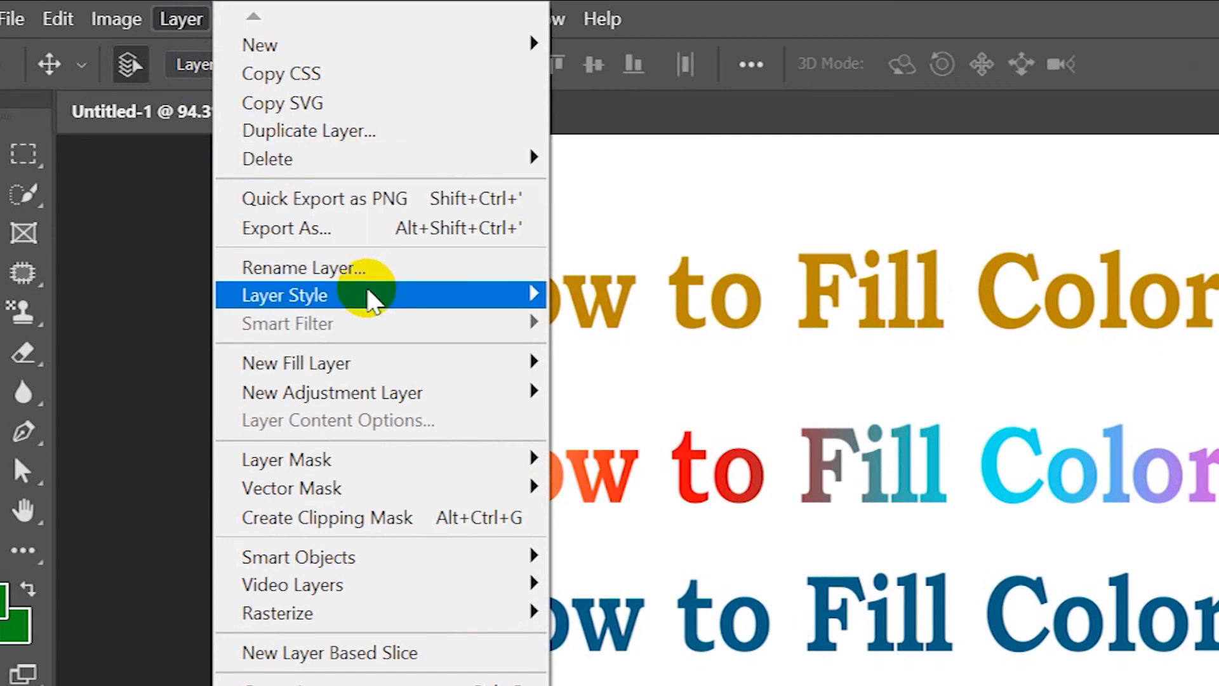
pyautogui.moveTo(362, 293)
pyautogui.click(641, 536)
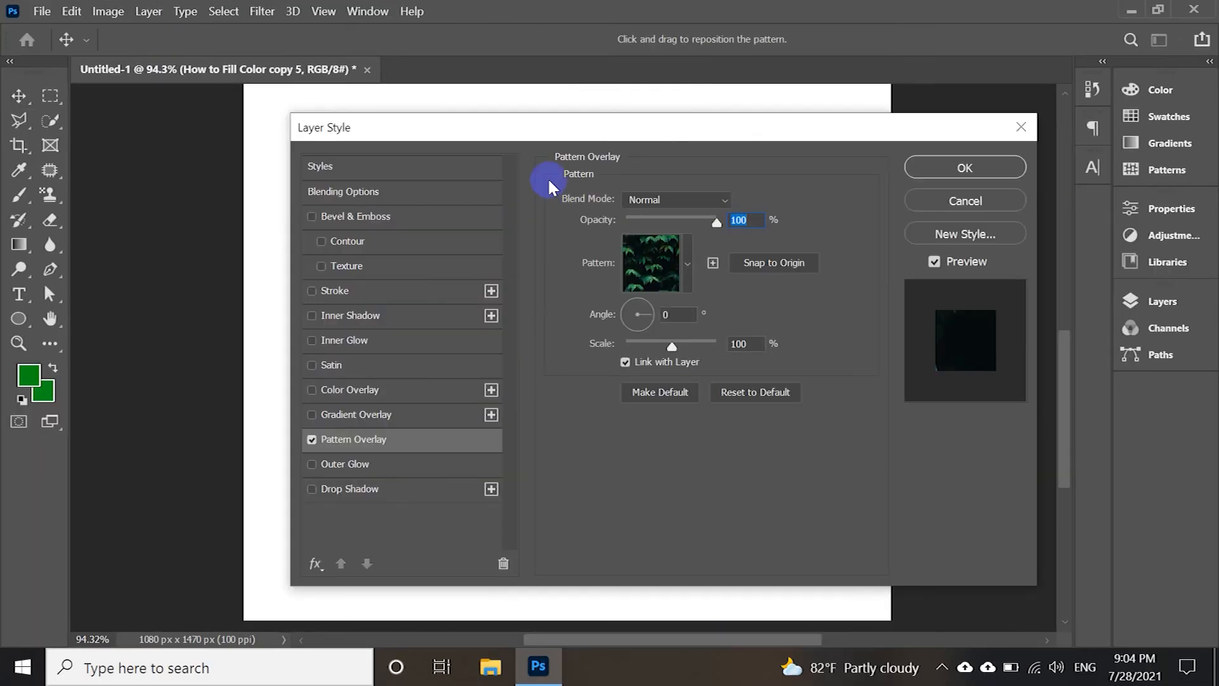
# - Move the Layer Style dialog off the text and try the Trees patterns, including the yellow autumn forest one, on the bottom line
pyautogui.moveTo(489, 123); pyautogui.dragTo(735, 112)
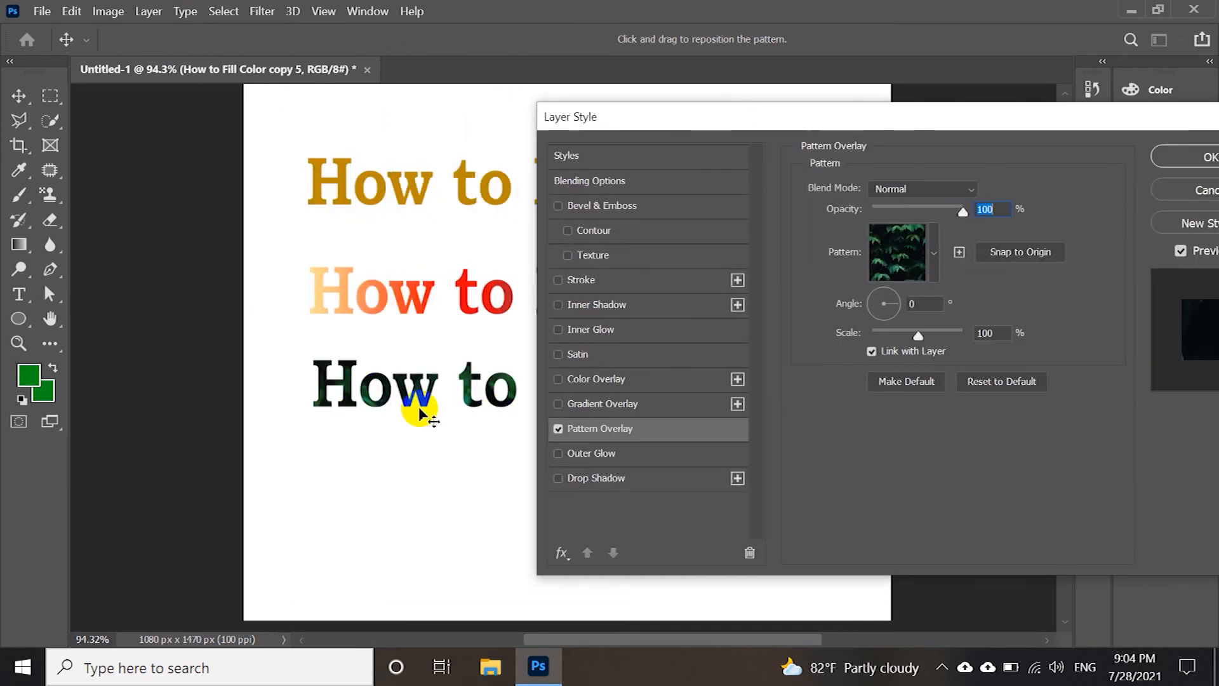
pyautogui.click(936, 265)
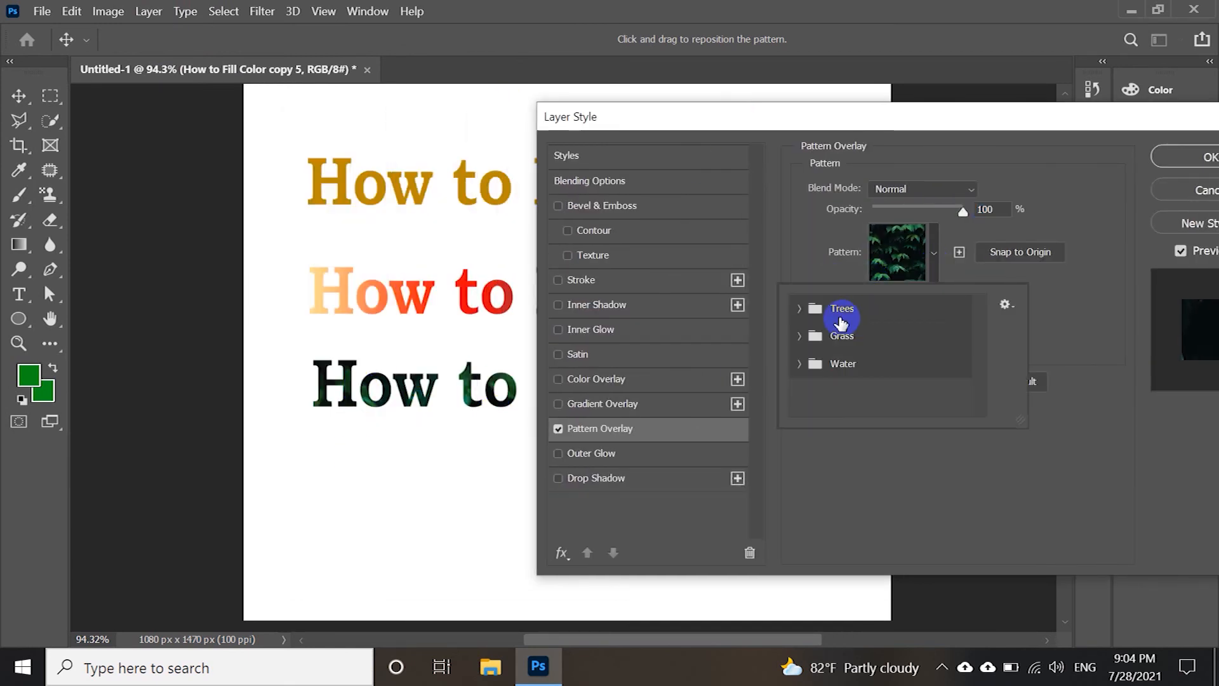
pyautogui.scroll(-1, 827, 328)
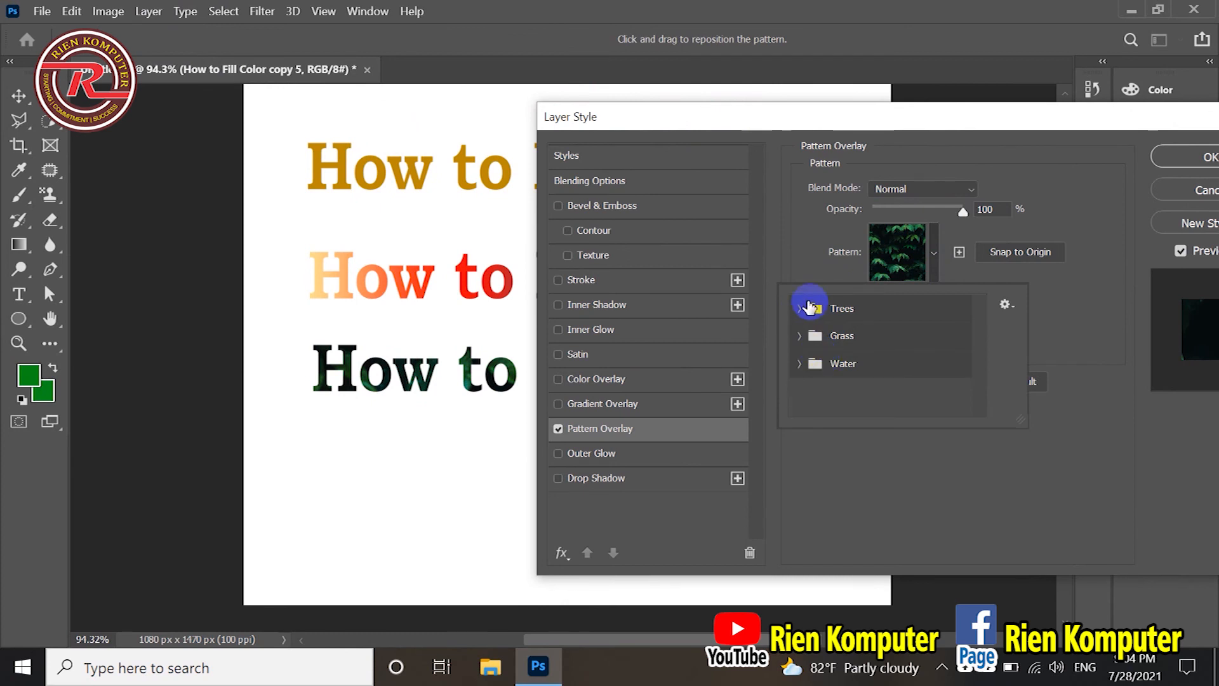
pyautogui.click(799, 311)
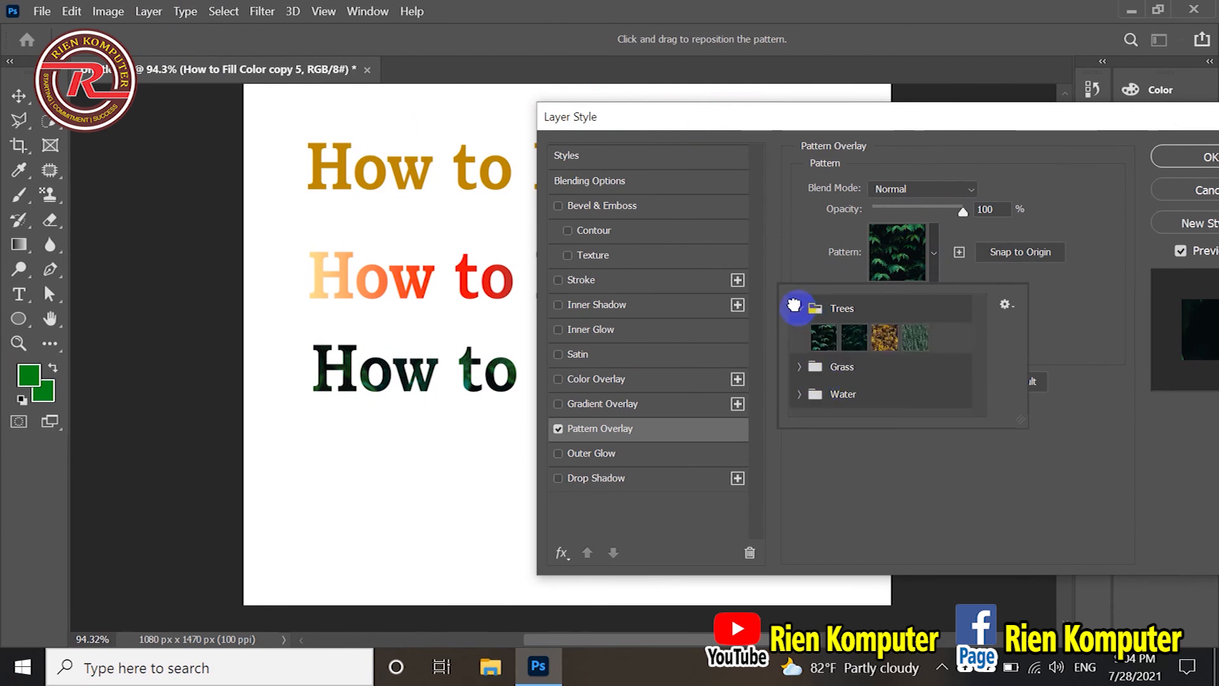
pyautogui.click(884, 336)
pyautogui.click(915, 336)
pyautogui.click(884, 336)
pyautogui.moveTo(376, 399); pyautogui.dragTo(397, 377)
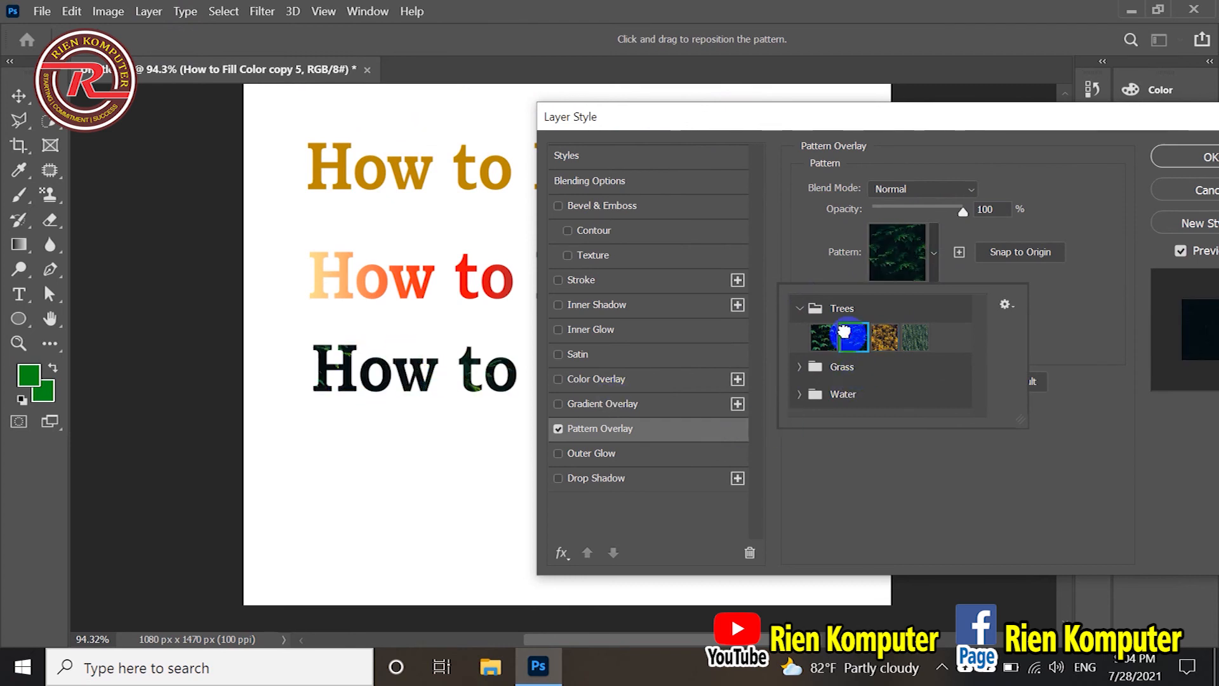
# - Try the three Grass patterns on the bottom text line, finishing with the dark green grass
pyautogui.click(800, 368)
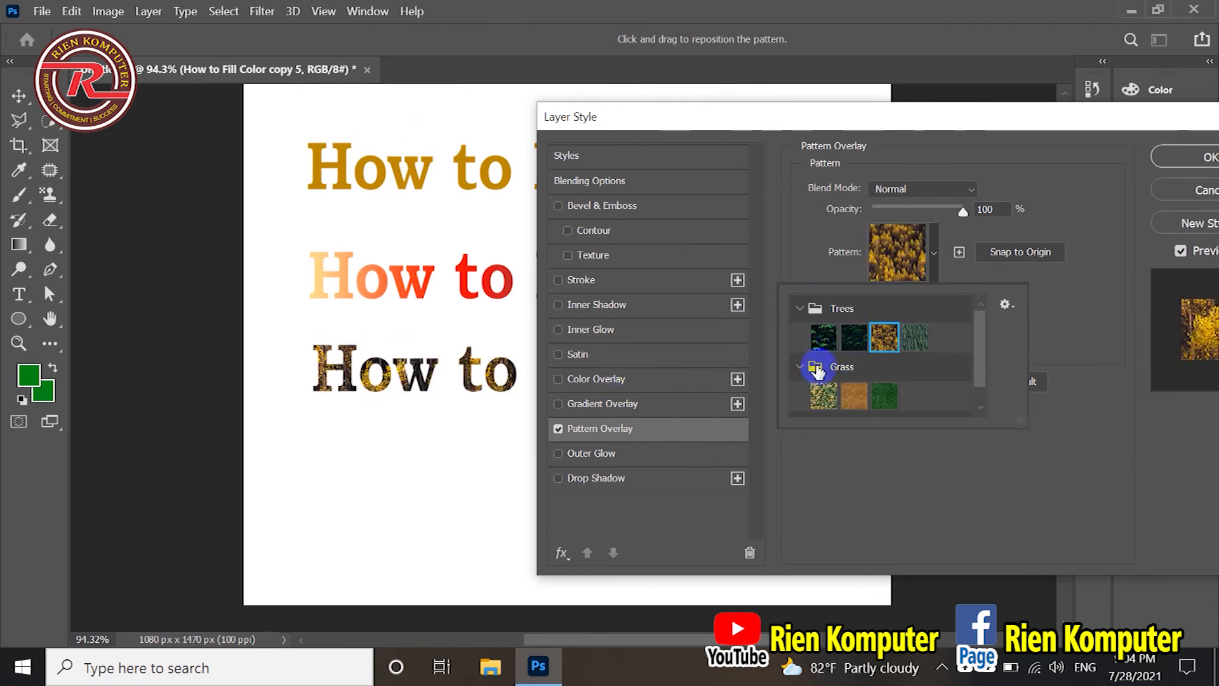
pyautogui.click(888, 374)
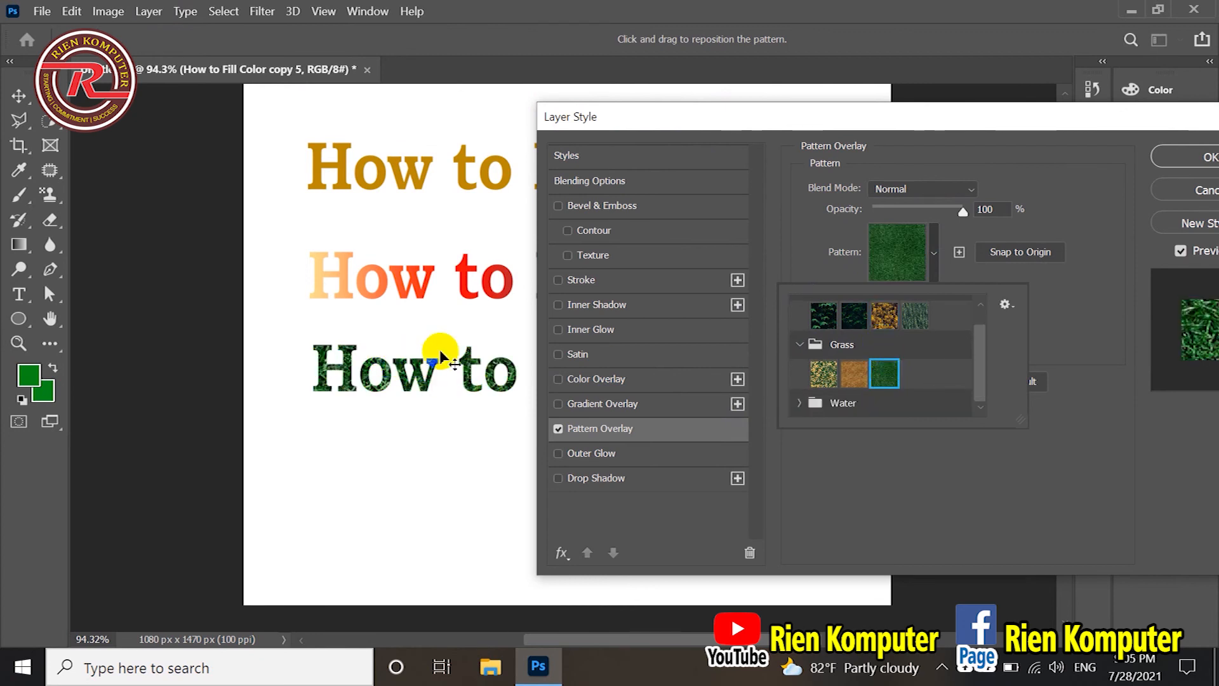
pyautogui.click(824, 375)
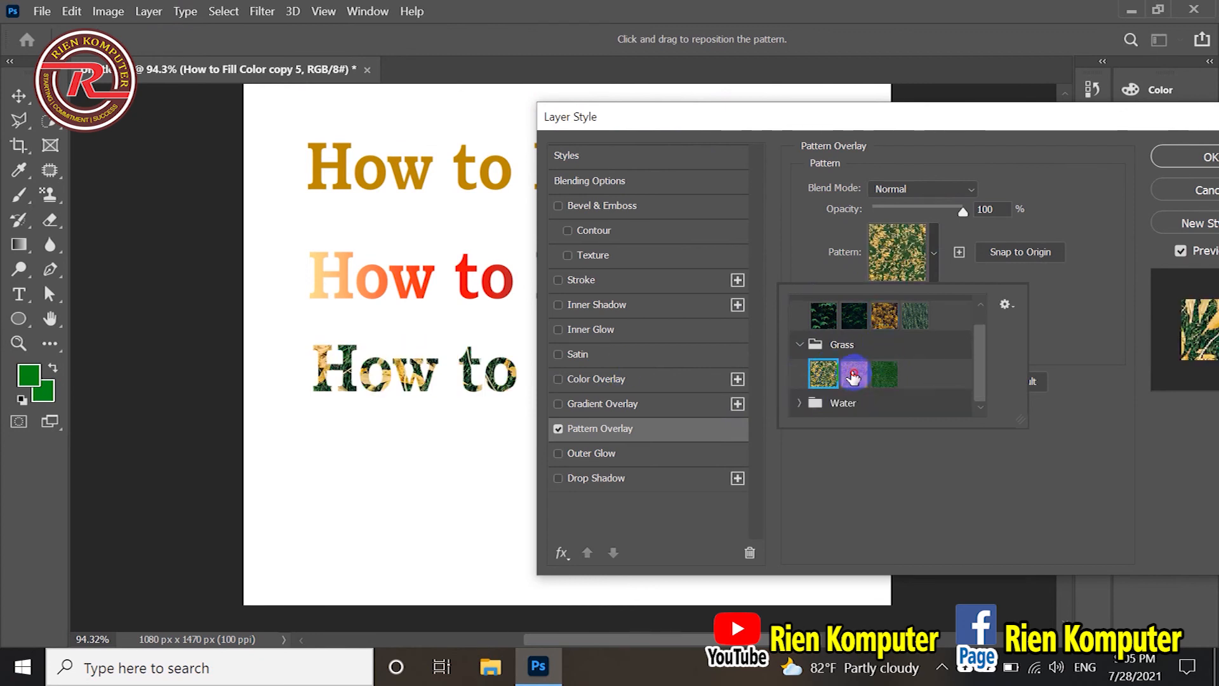
pyautogui.click(853, 375)
pyautogui.click(882, 373)
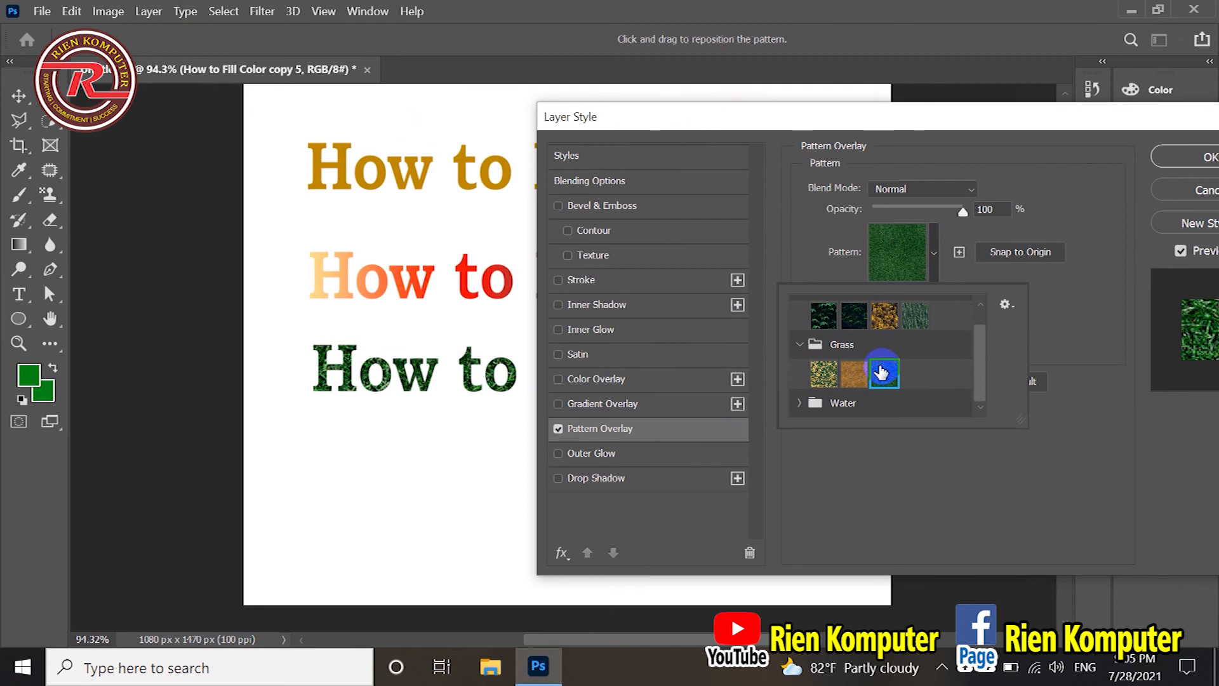
# - Compare the Water patterns, choose the deep blue one for the bottom text line and apply the layer style
pyautogui.click(800, 403)
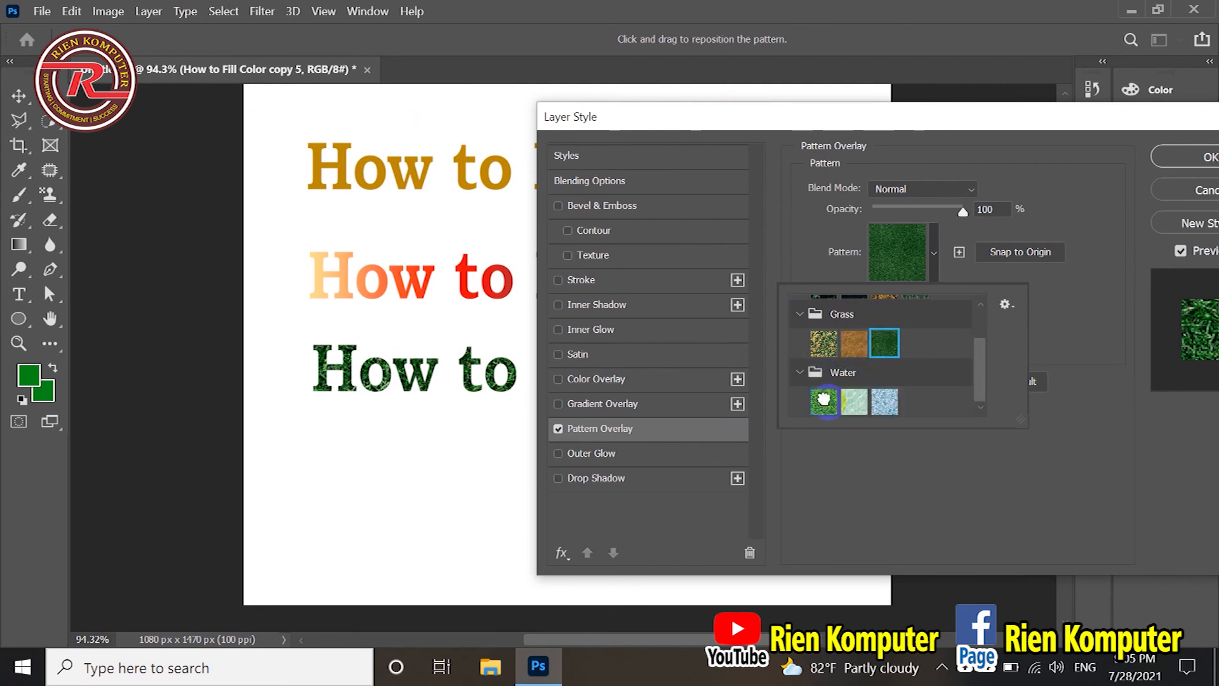
pyautogui.click(824, 399)
pyautogui.click(854, 406)
pyautogui.click(884, 405)
pyautogui.click(823, 398)
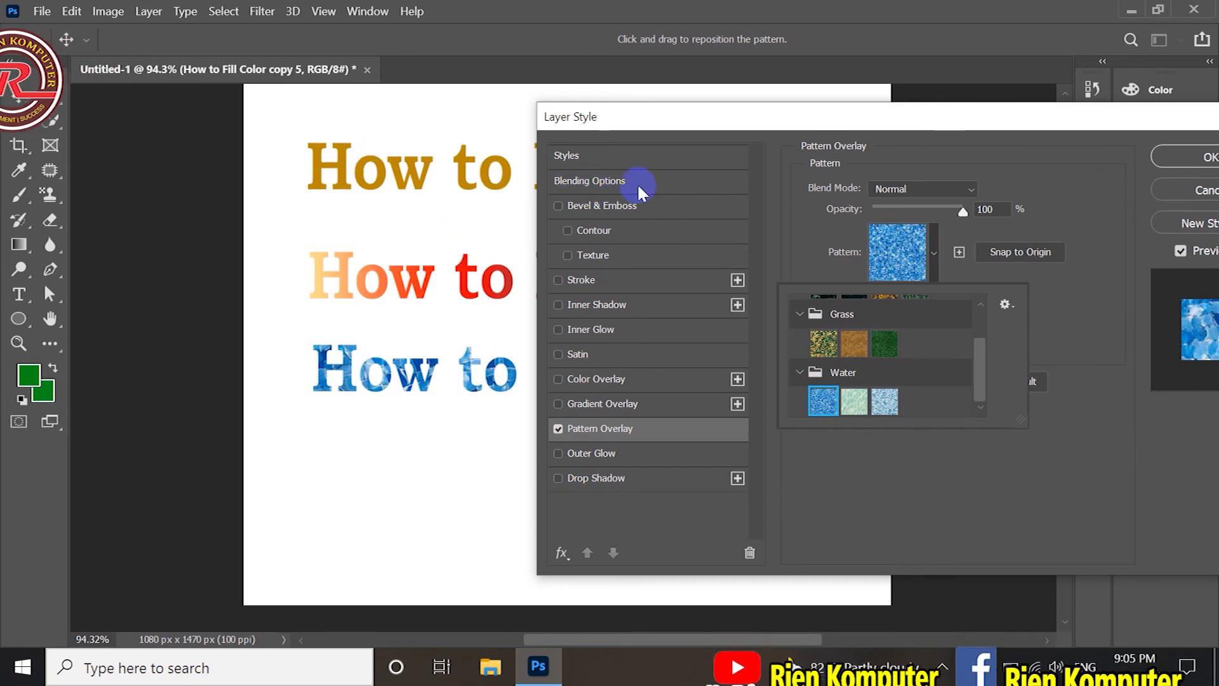
pyautogui.click(1051, 121)
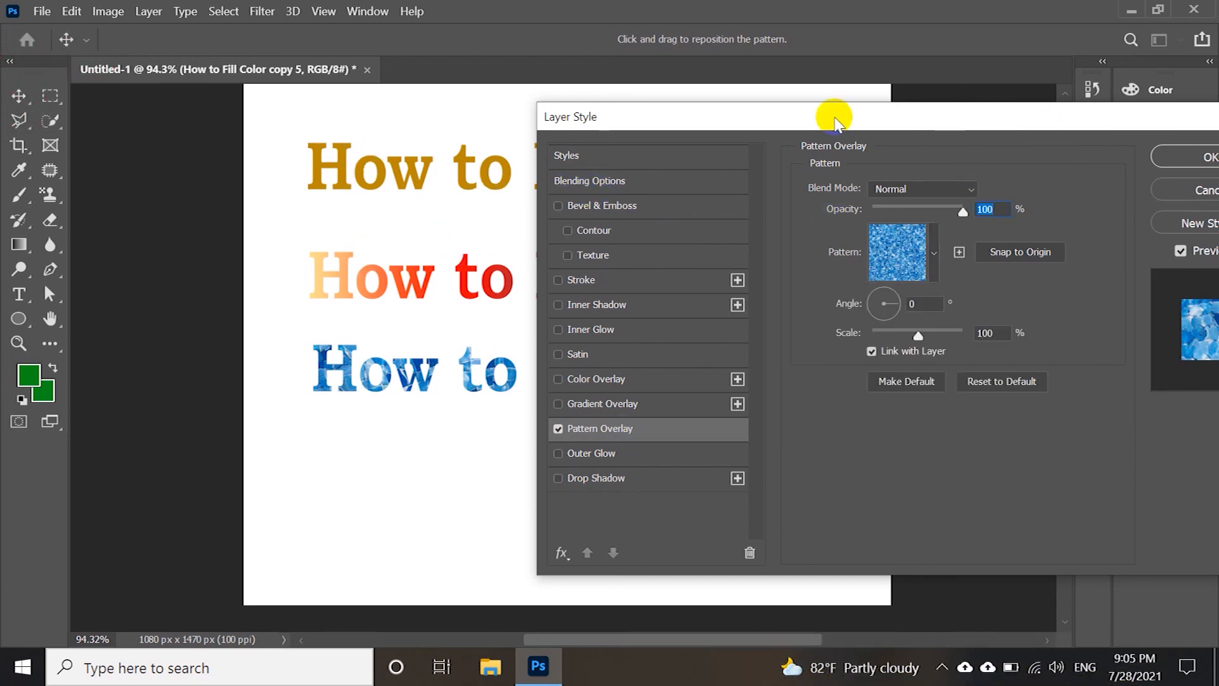
pyautogui.moveTo(1051, 121); pyautogui.dragTo(839, 125)
pyautogui.click(988, 166)
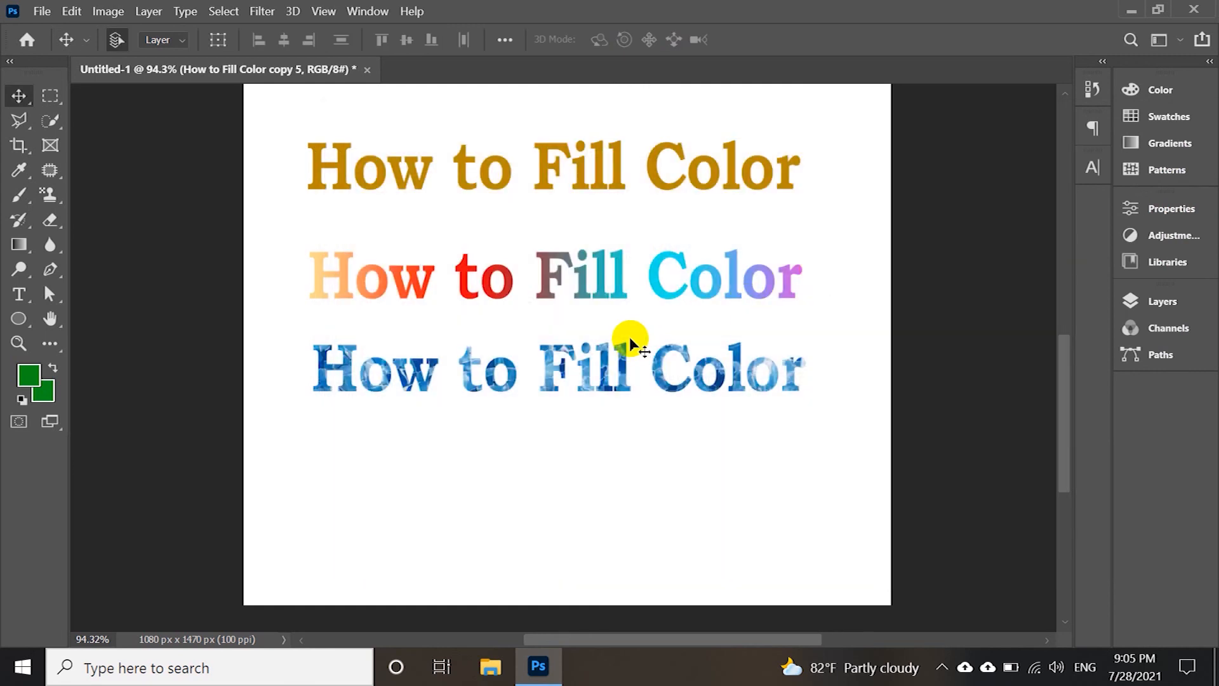
# - Shift the pink and light-blue gradient text line slightly to the left with the Move tool
pyautogui.scroll(1, 437, 279)
pyautogui.scroll(10, 613, 323)
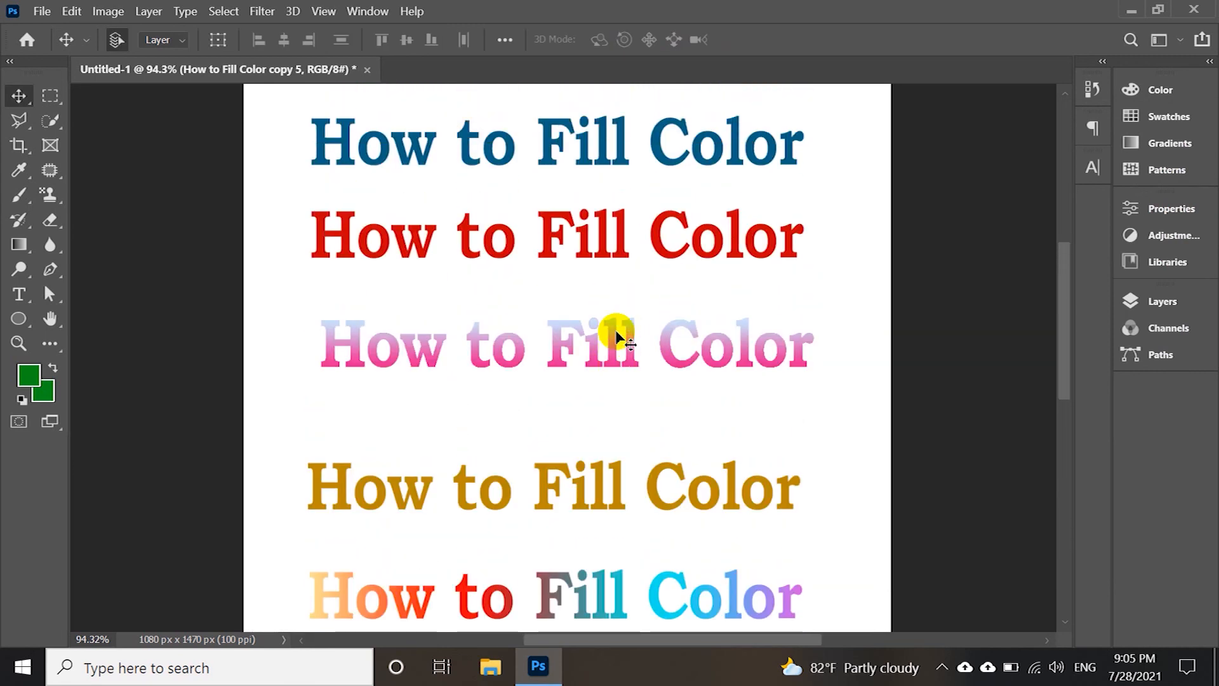
pyautogui.scroll(2, 527, 289)
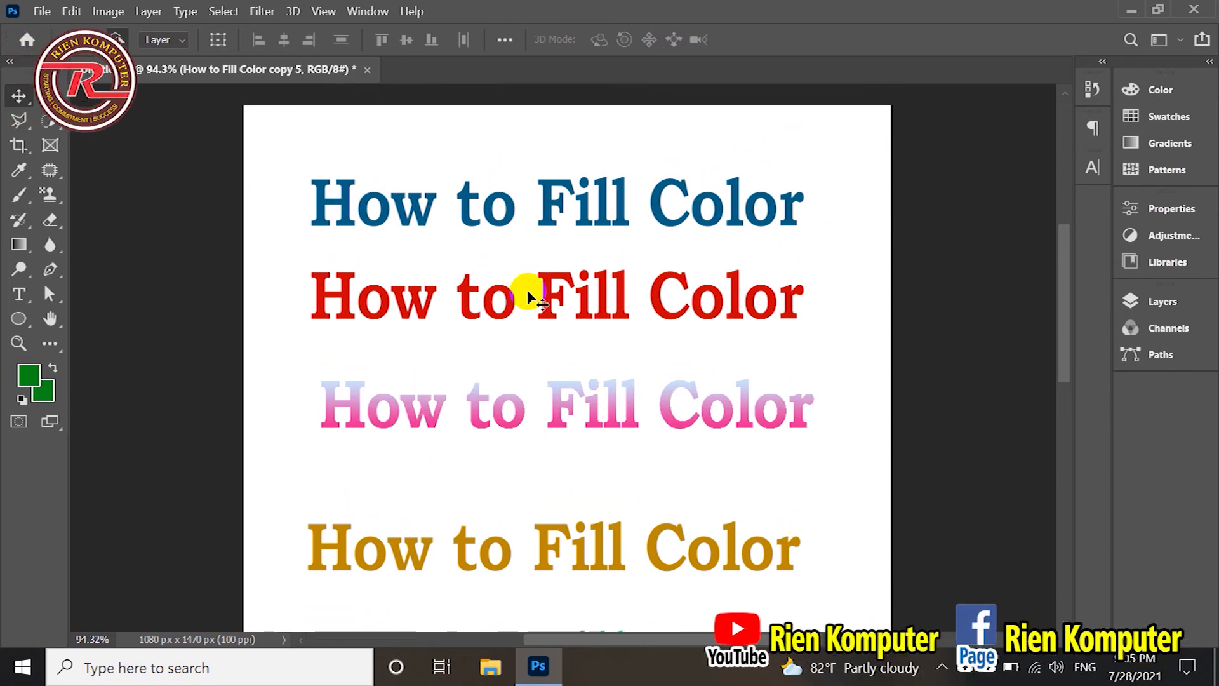
pyautogui.scroll(-1, 476, 305)
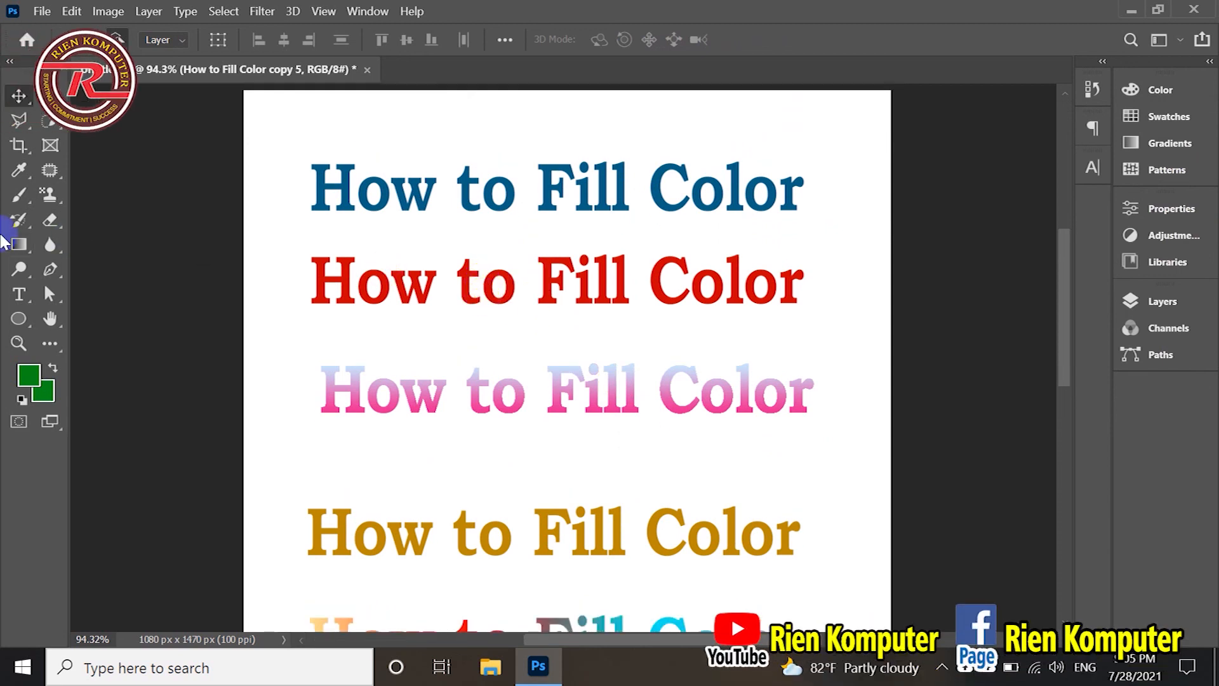
pyautogui.click(15, 250)
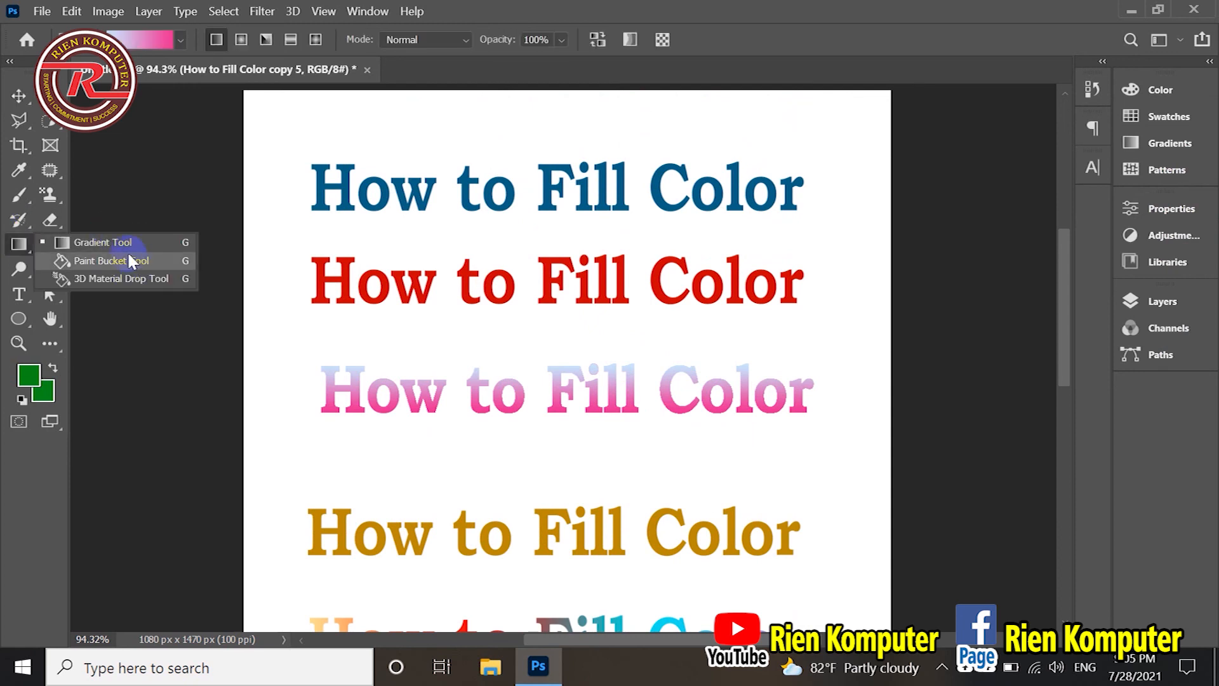
pyautogui.click(17, 95)
pyautogui.moveTo(569, 386); pyautogui.dragTo(527, 390)
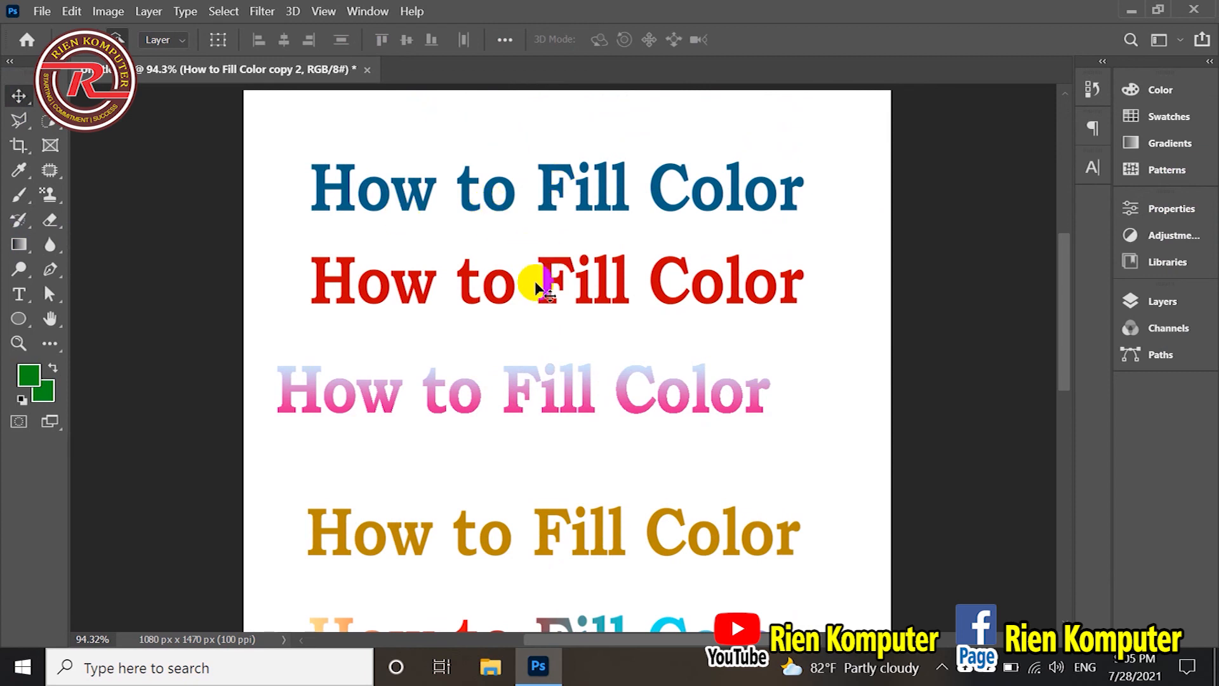
# - Select the letters "Fil" in the water-patterned bottom text line with the Type tool
pyautogui.scroll(-5, 533, 283)
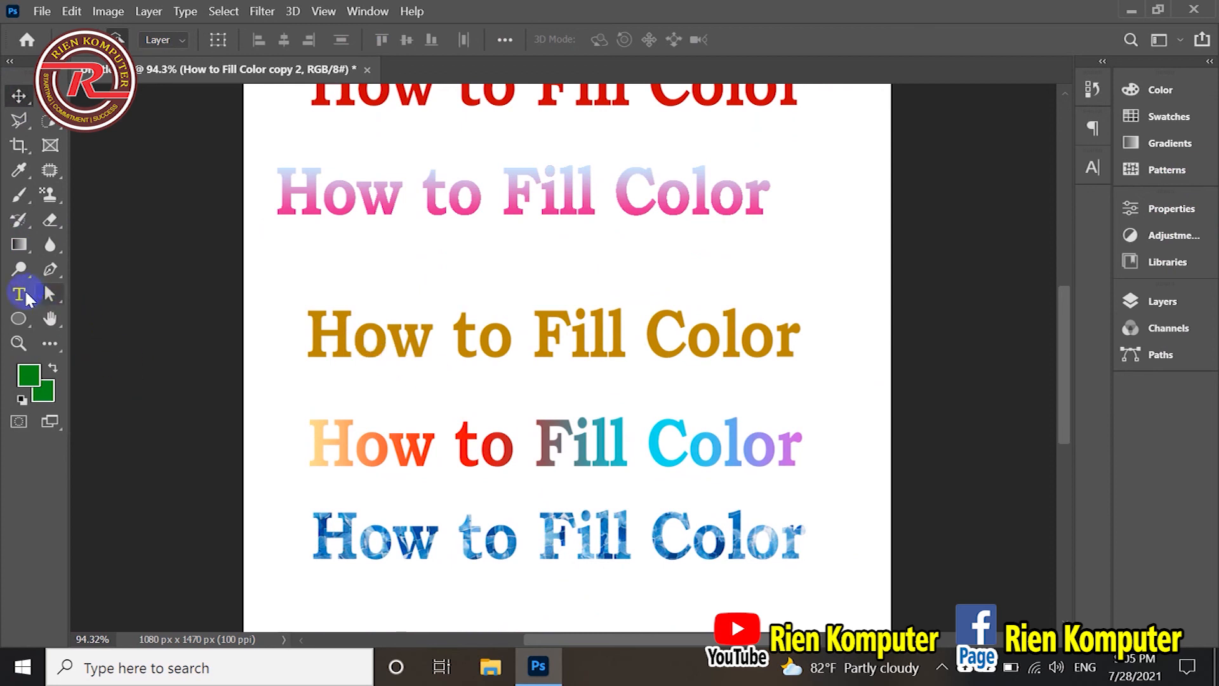
pyautogui.click(348, 341)
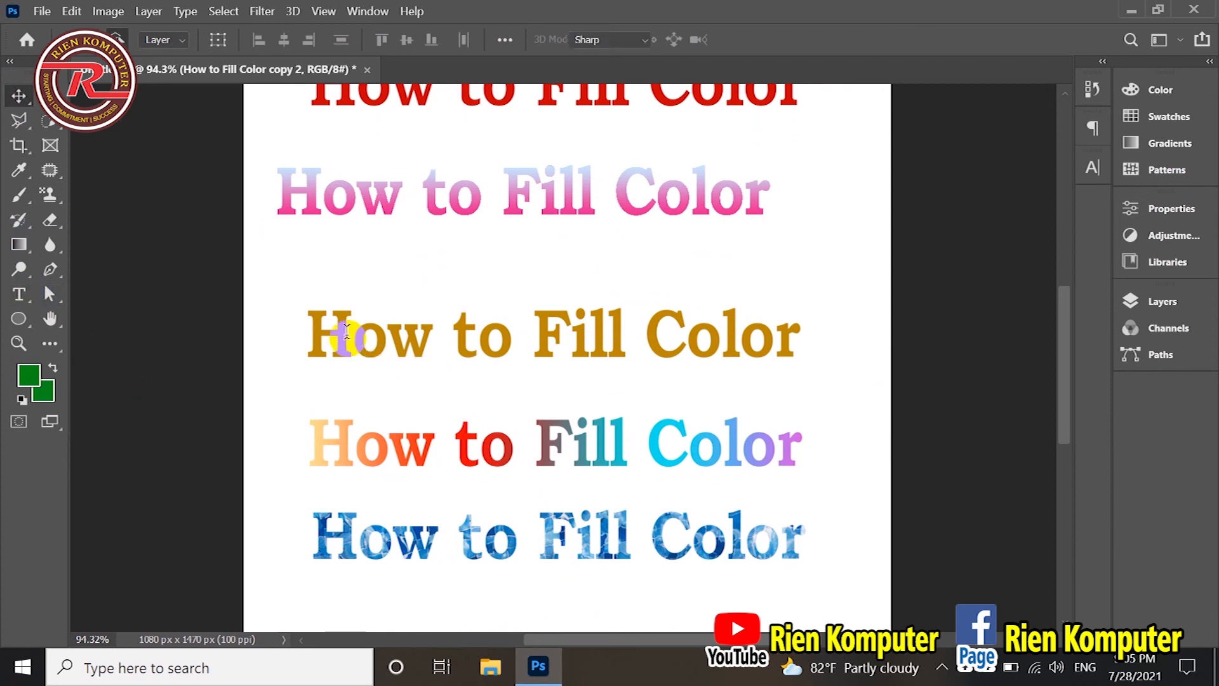
pyautogui.press('t')
pyautogui.click(526, 529)
pyautogui.moveTo(527, 528); pyautogui.dragTo(613, 529)
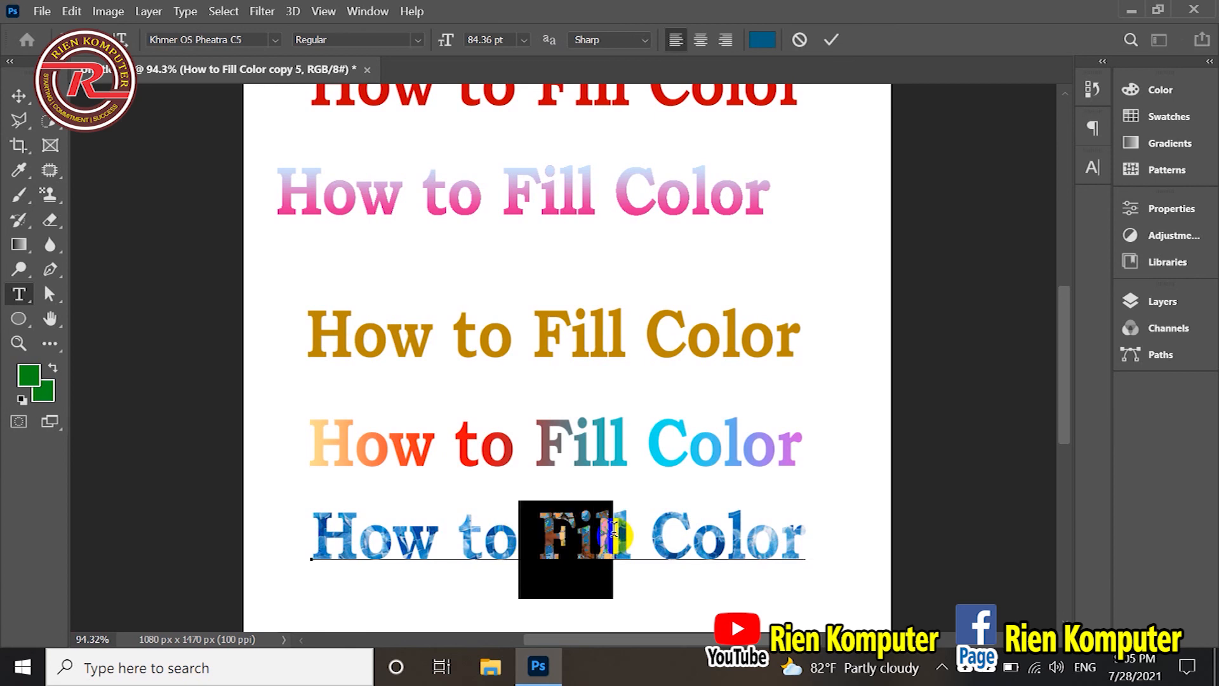